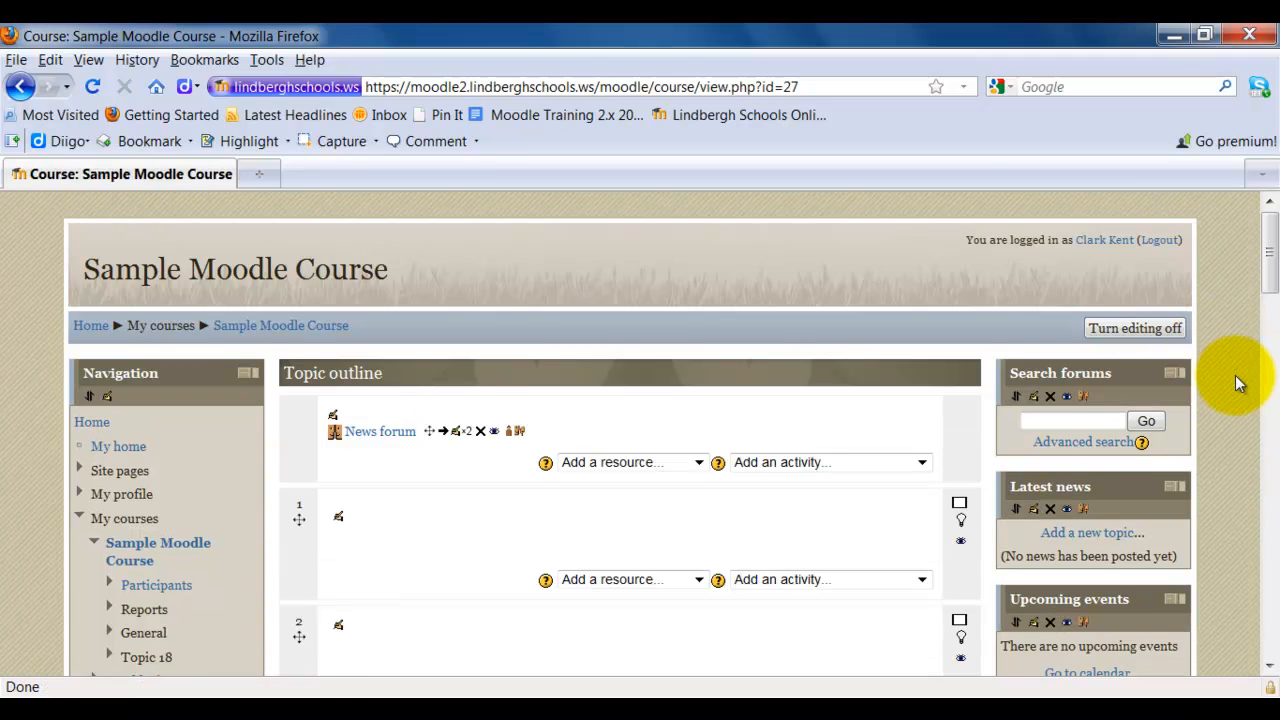
Add an Advanced uploading of files assignment to Topic 1 of the course
scroll(1235, 375, down, 4)
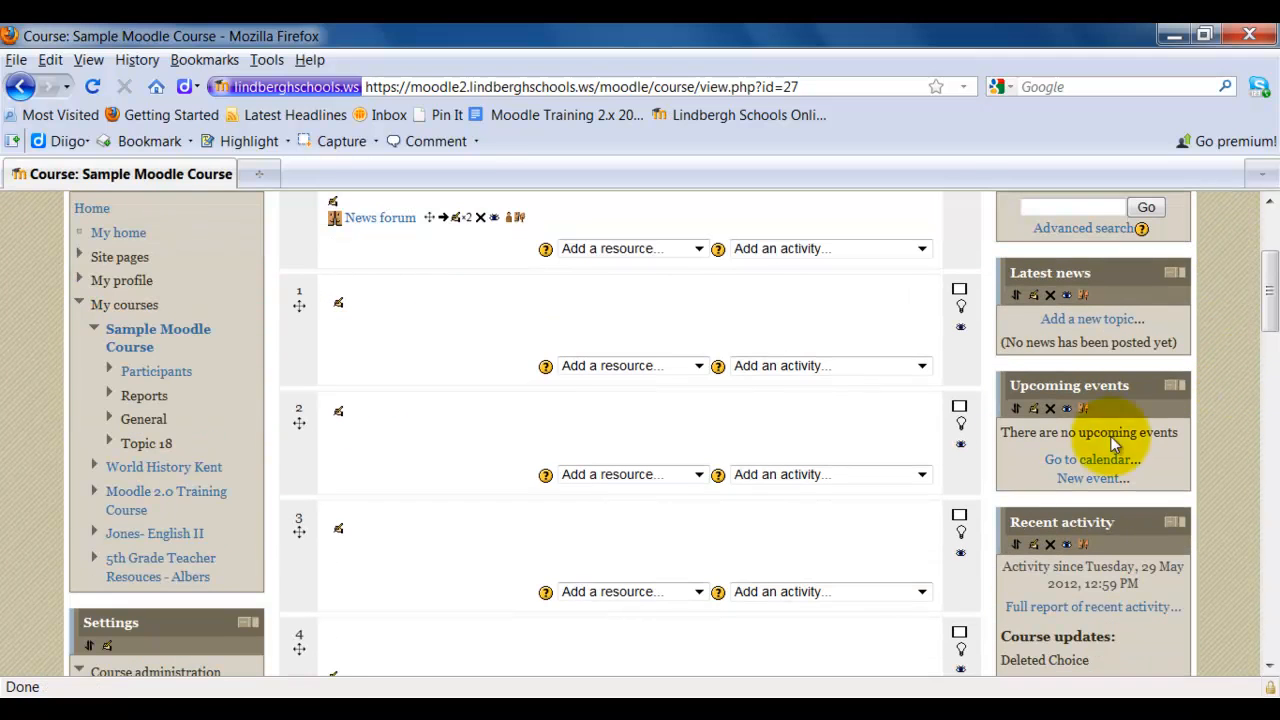
click(822, 369)
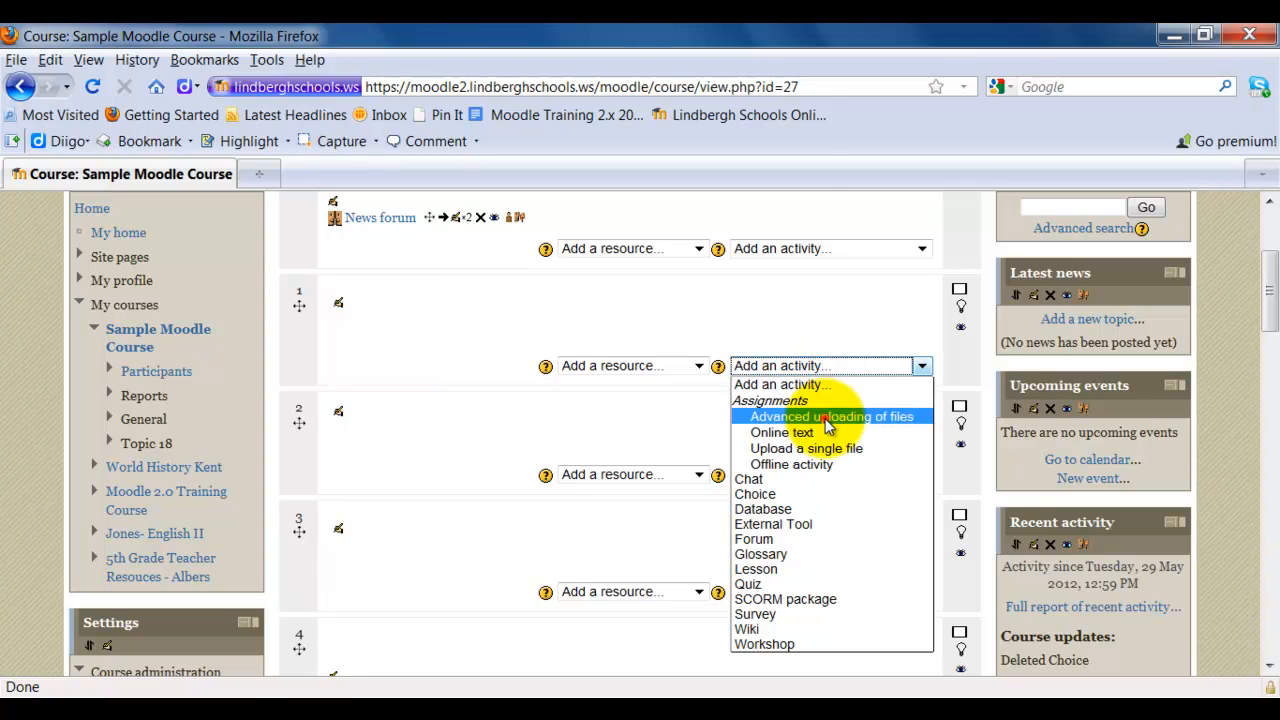
click(828, 417)
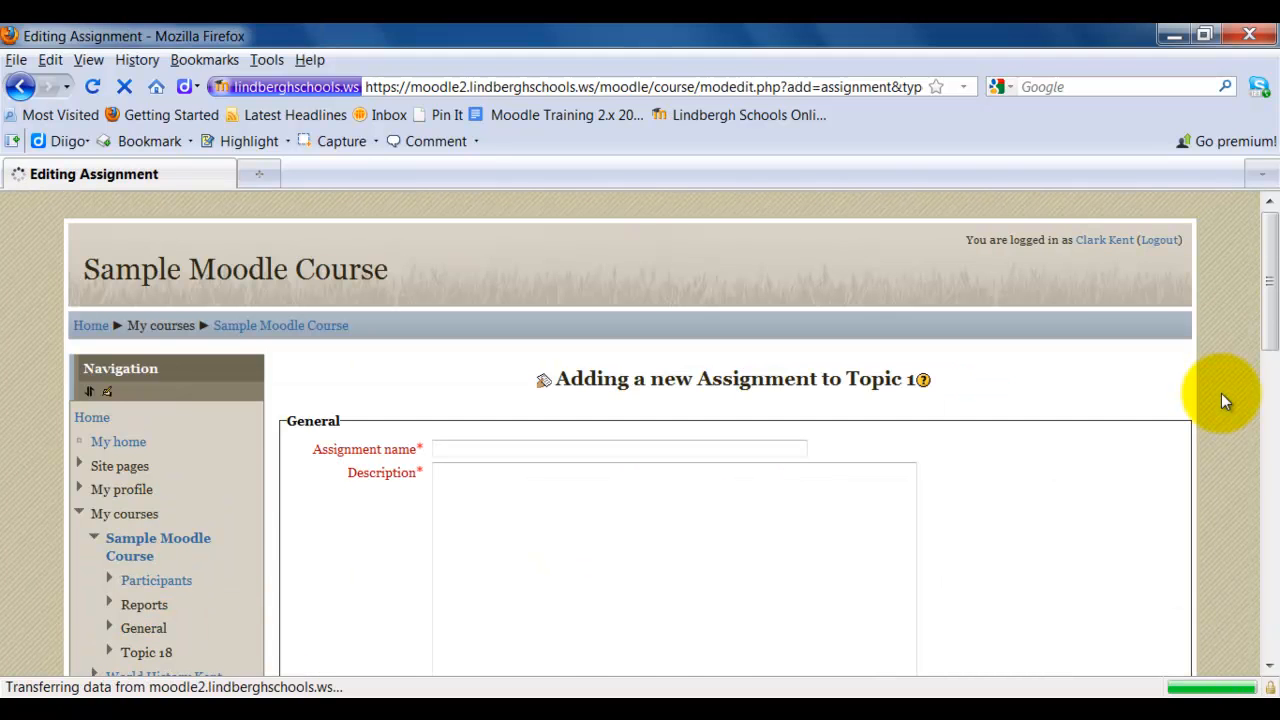
Name the new assignment World History Paper
scroll(1221, 401, down, 2)
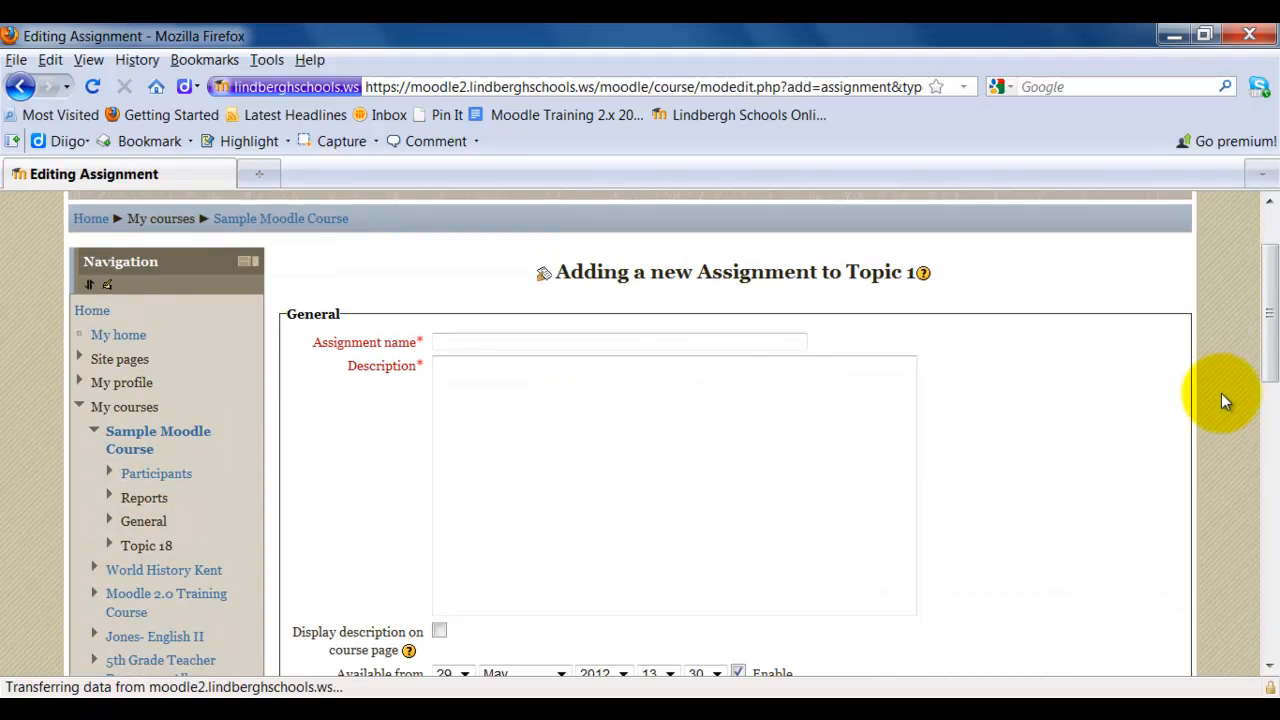
click(697, 340)
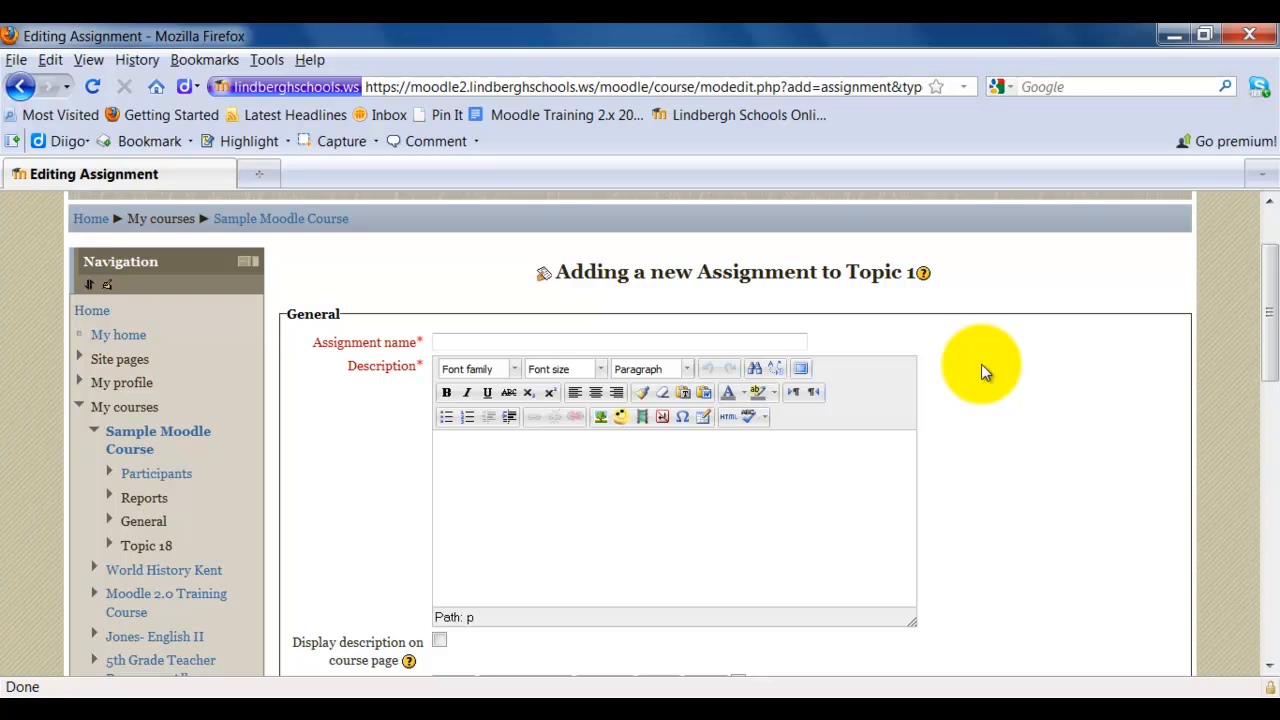
click(680, 342)
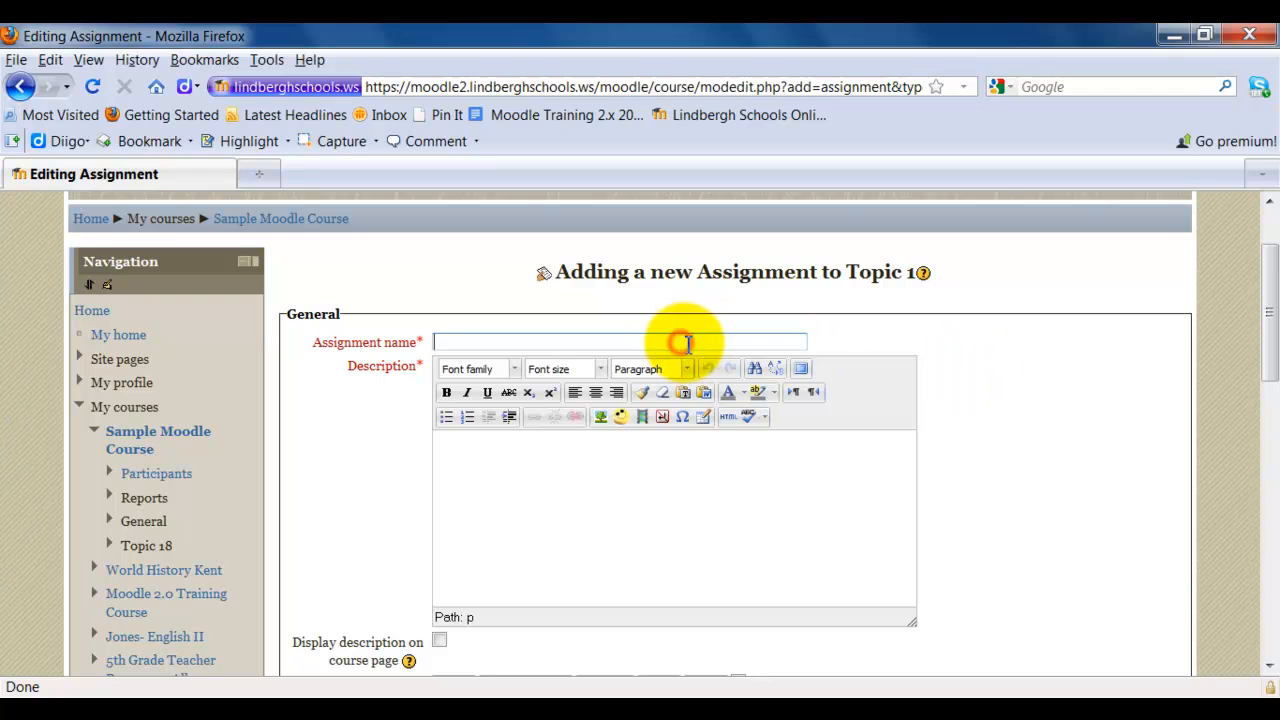
text(W)
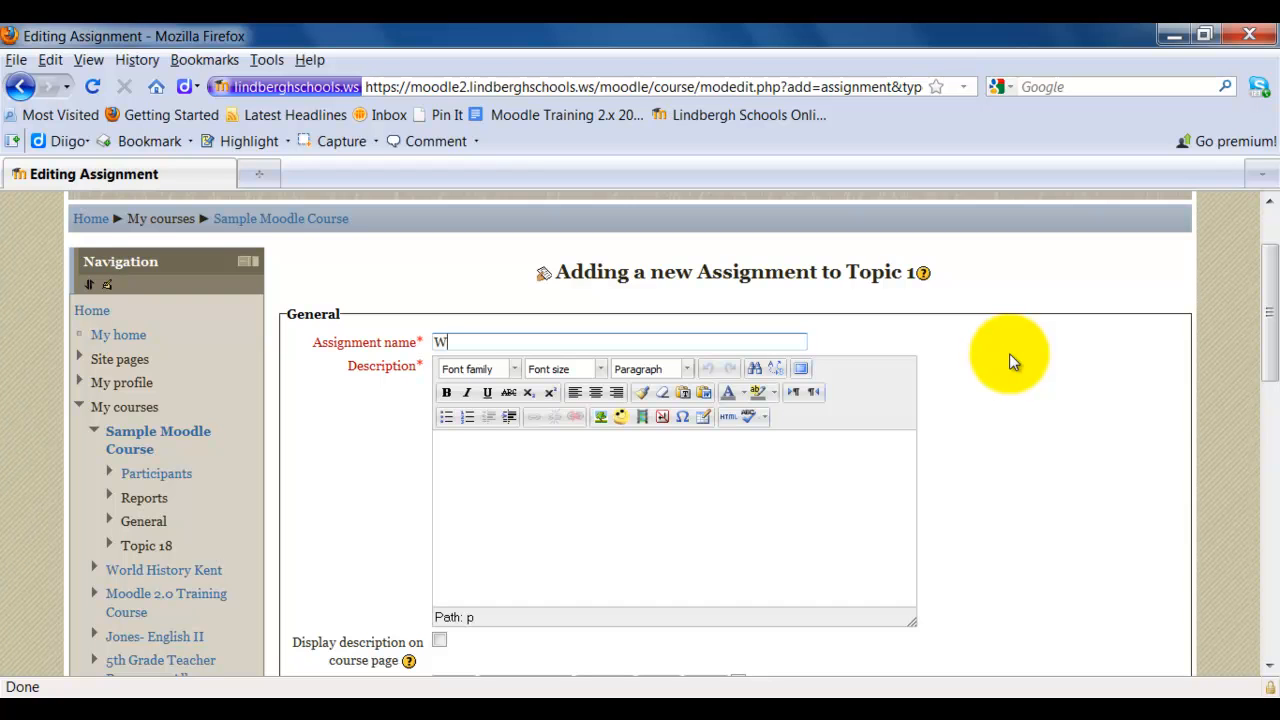
text(orld History Paper)
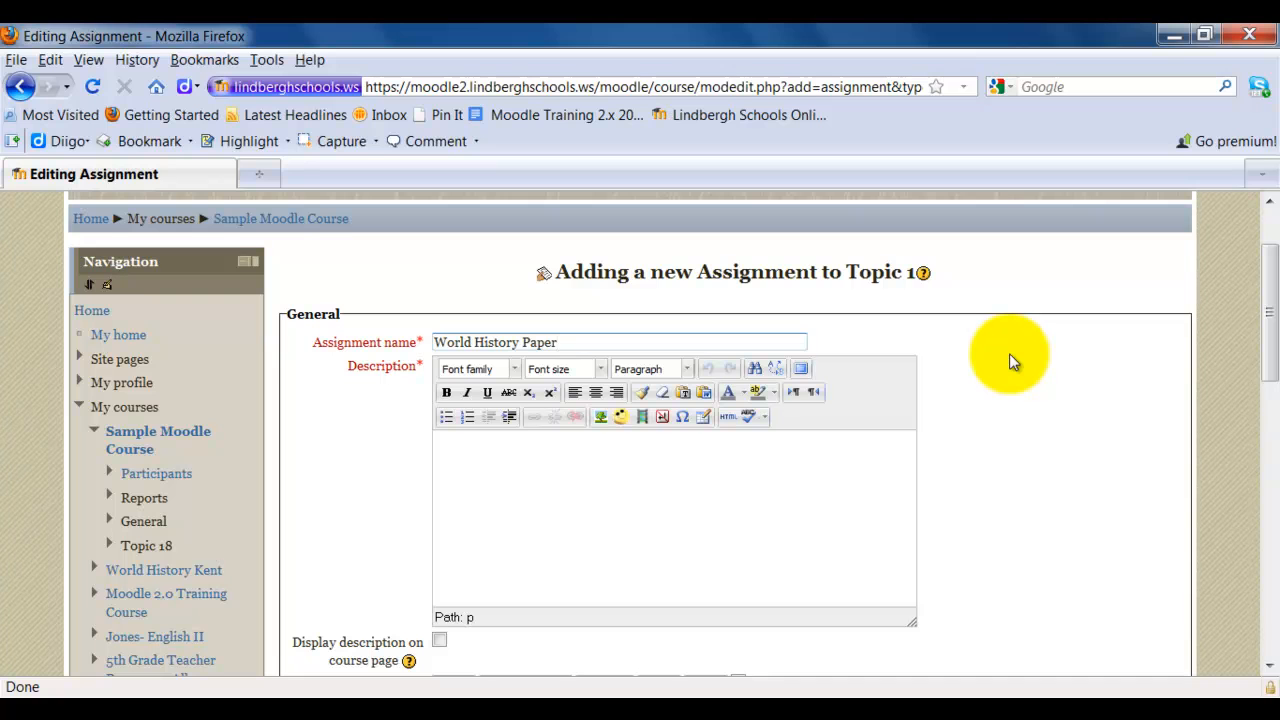
Copy the assignment name World History Paper into the description
drag(563, 342, 437, 345)
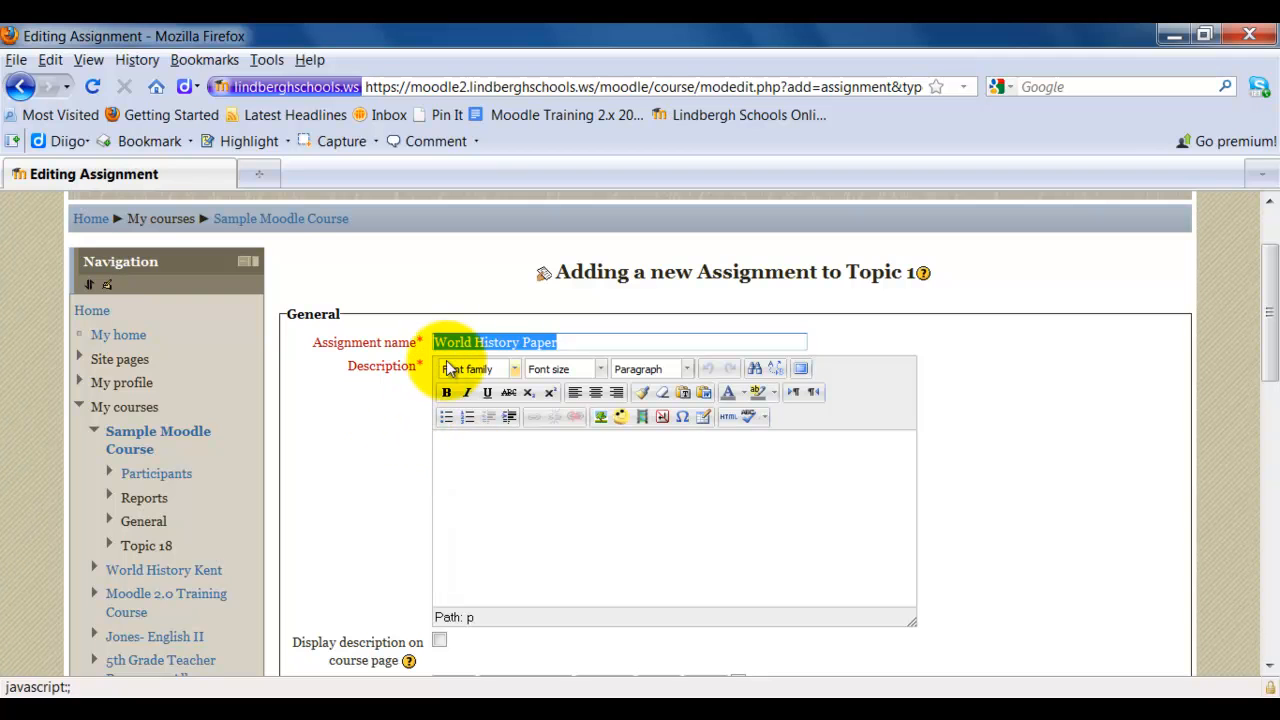
right_click(460, 342)
click(512, 408)
click(502, 449)
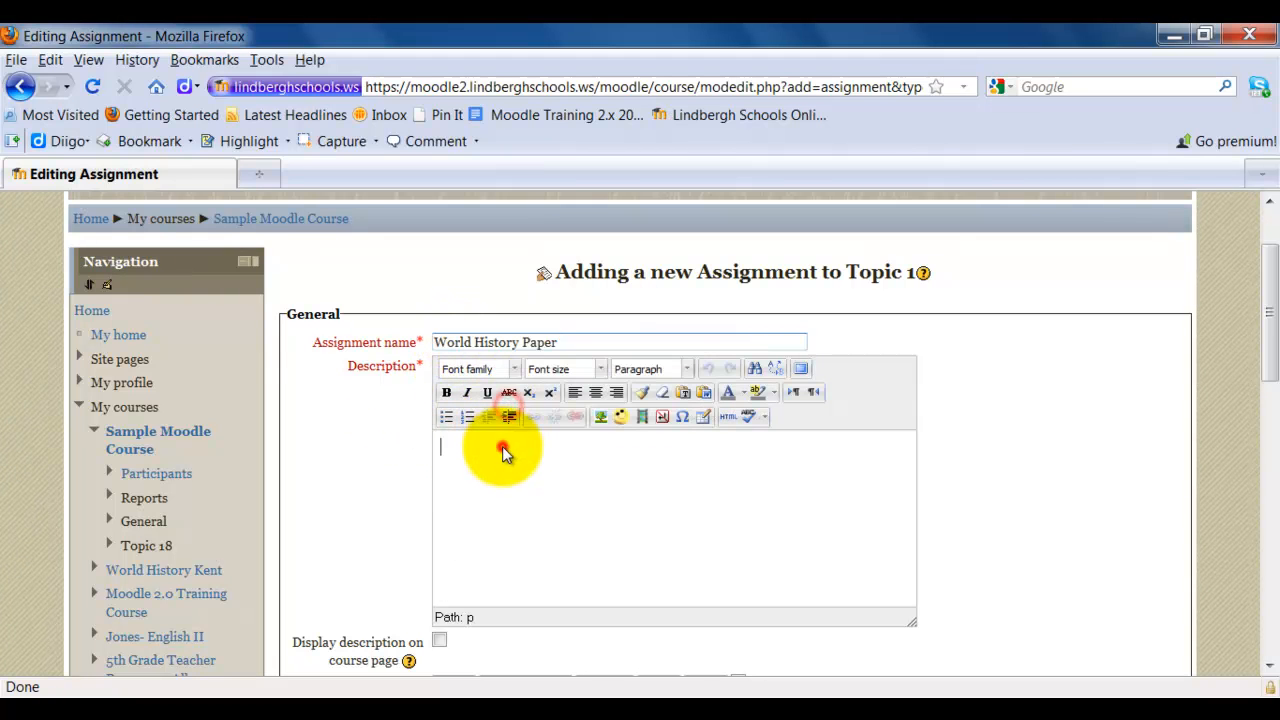
key(ctrl+v)
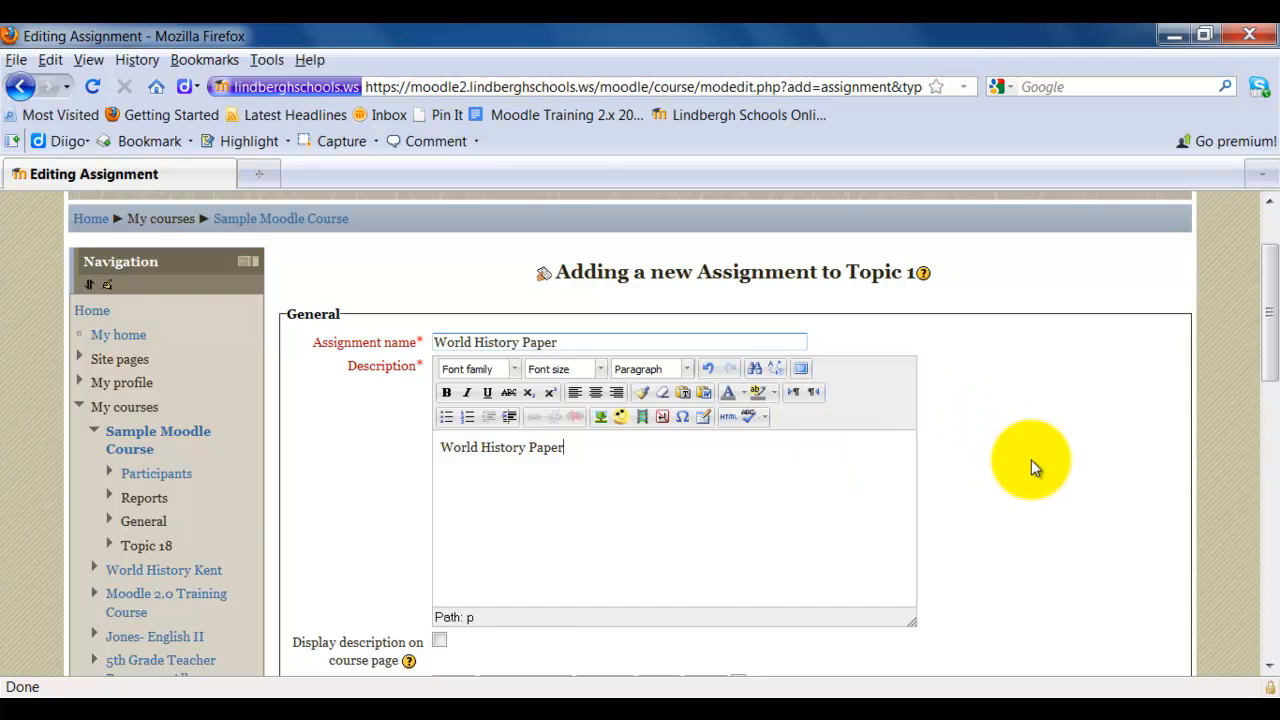
Look through the minute options for the assignment's Available from time without changing it
scroll(1032, 460, down, 4)
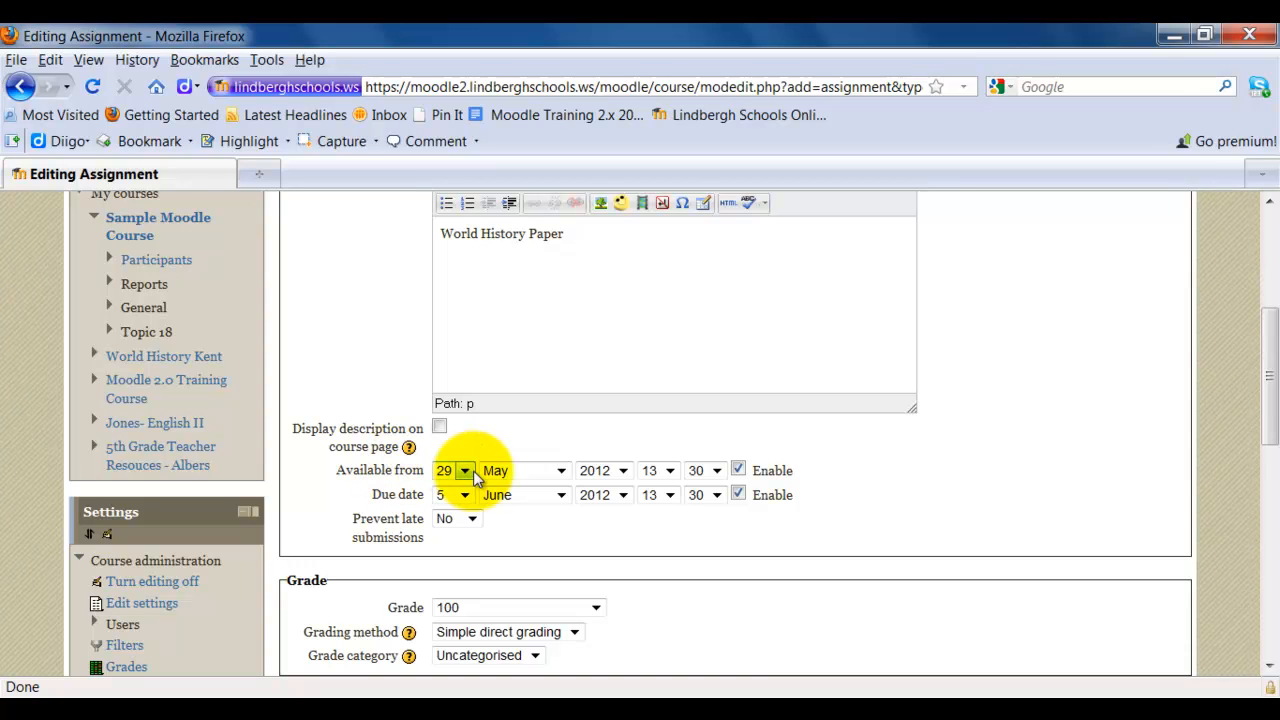
click(715, 472)
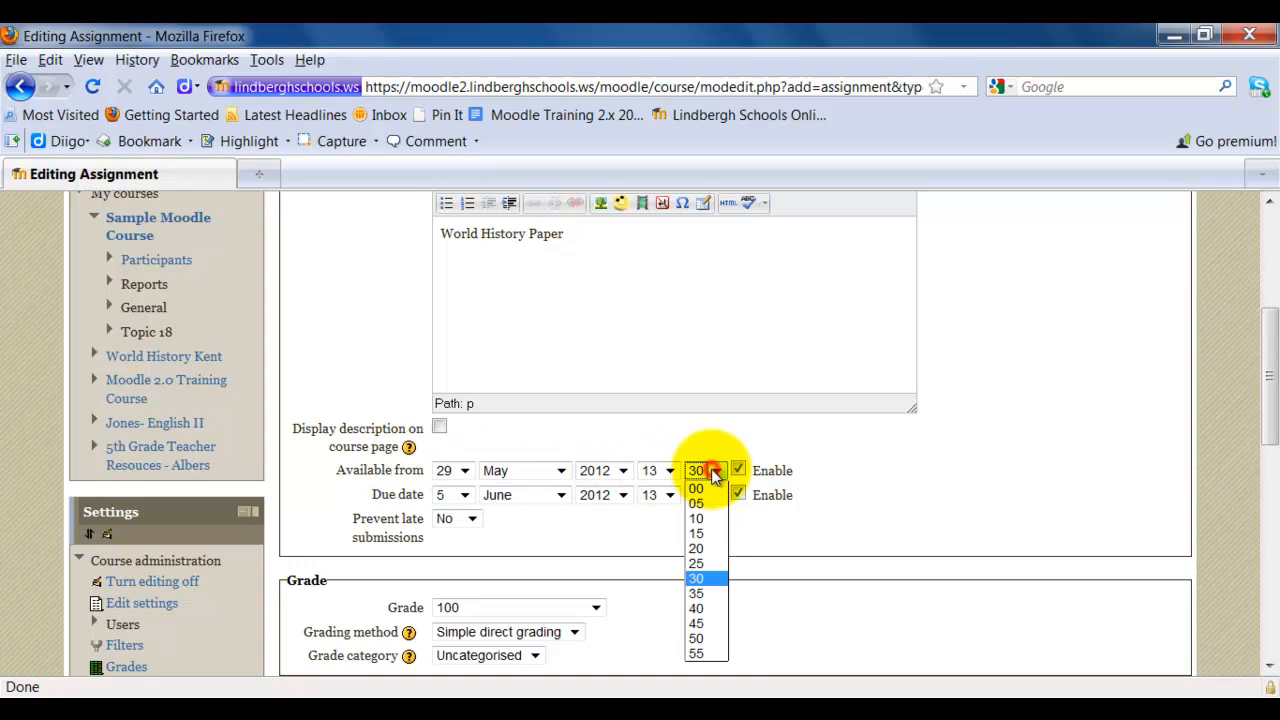
click(764, 523)
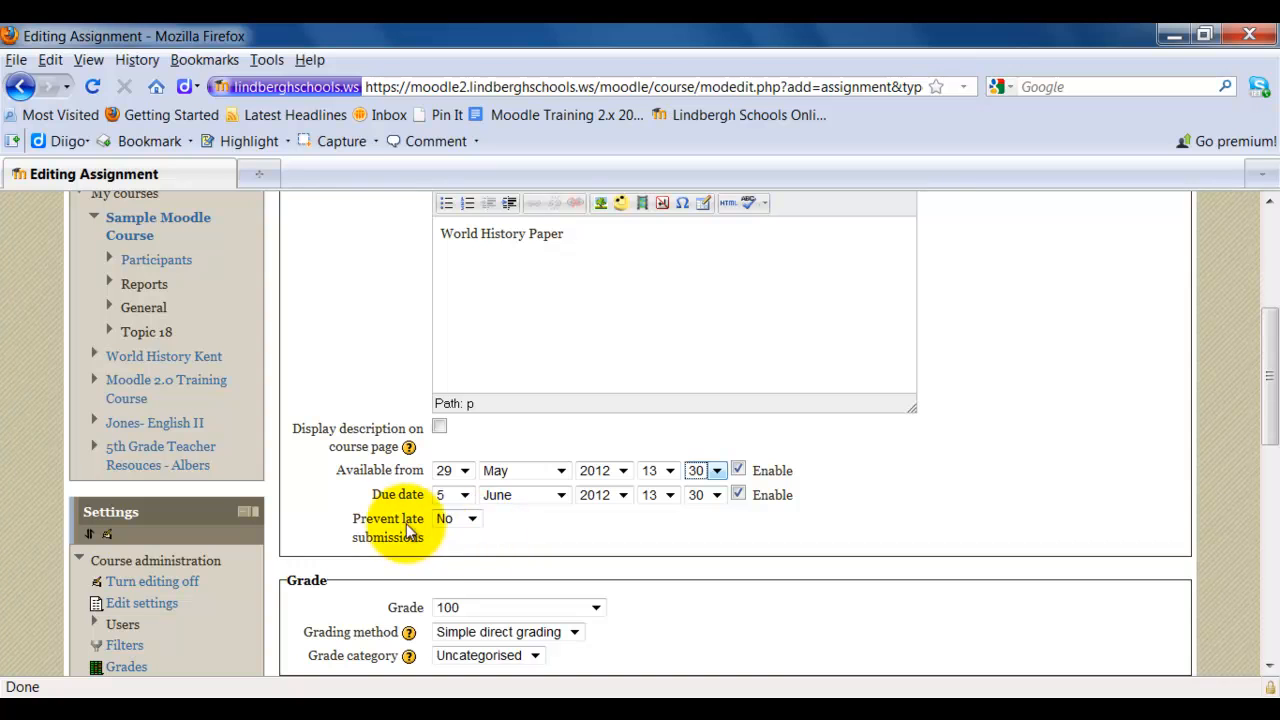
Switch Prevent late submissions to Yes and return it to No
click(470, 520)
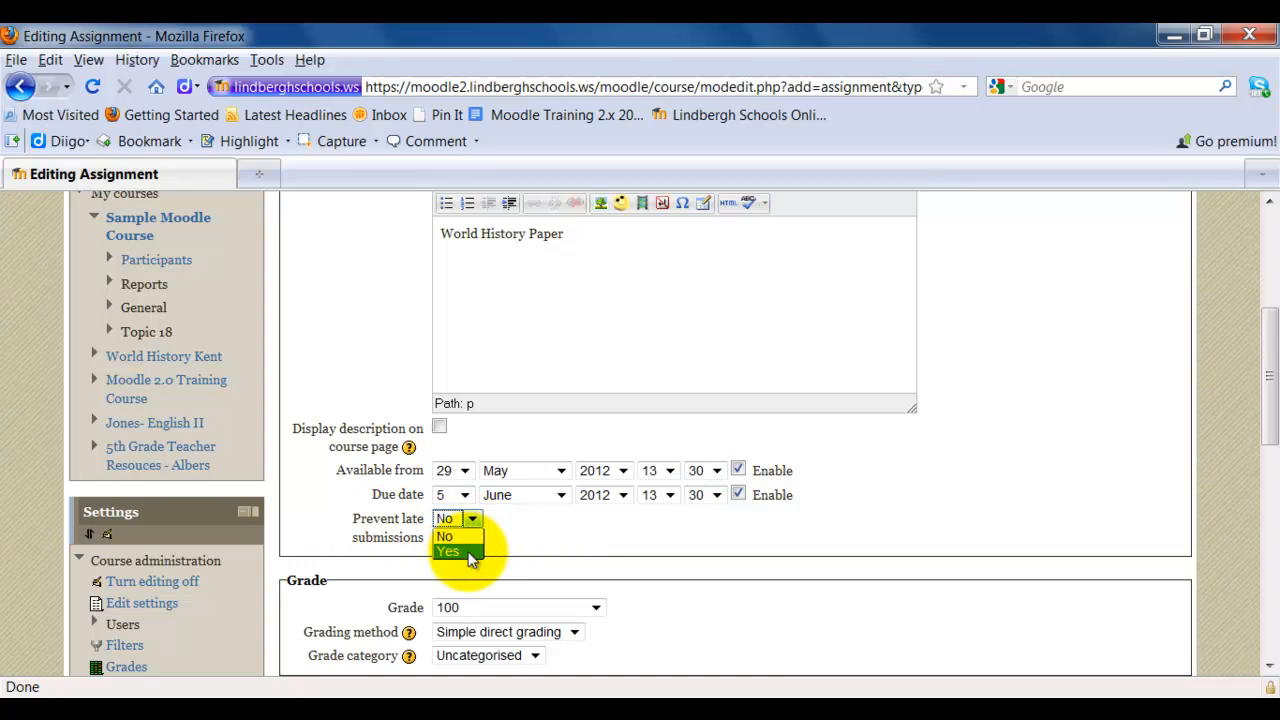
click(462, 550)
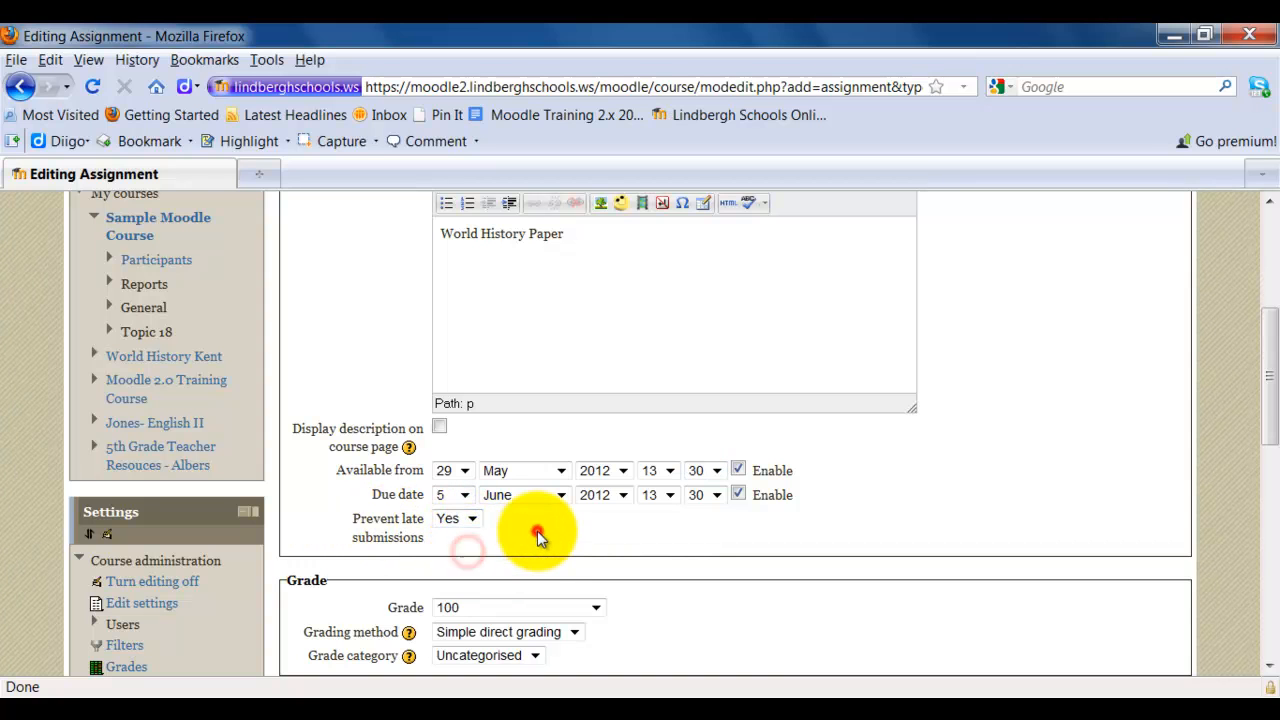
click(471, 520)
click(465, 538)
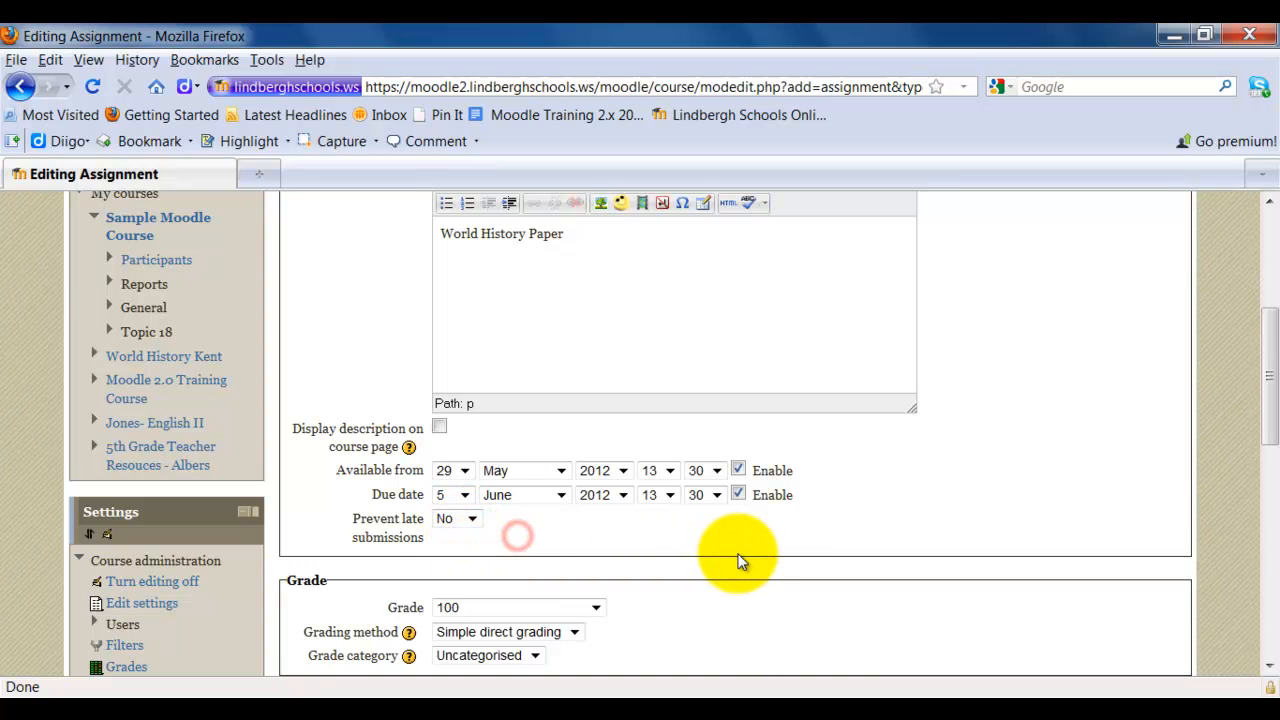
Set the assignment's grade to 100 and its grading method to Simple direct grading
scroll(740, 560, down, 2)
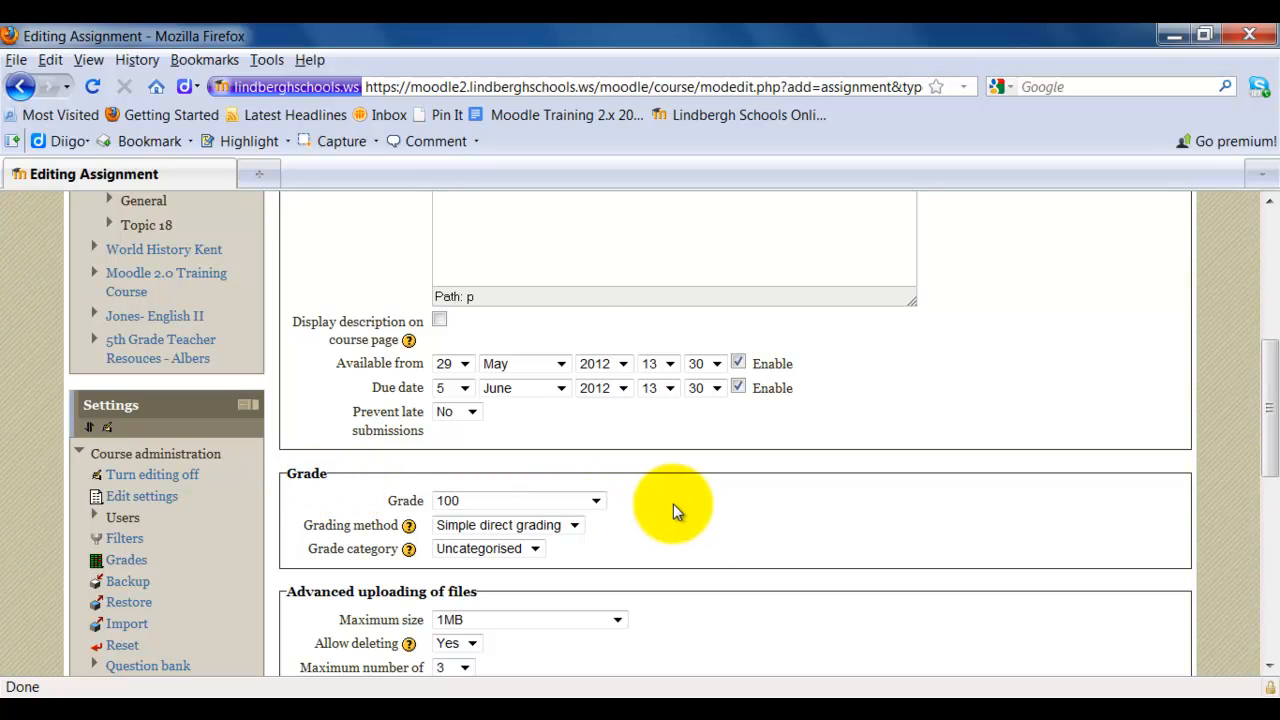
click(596, 501)
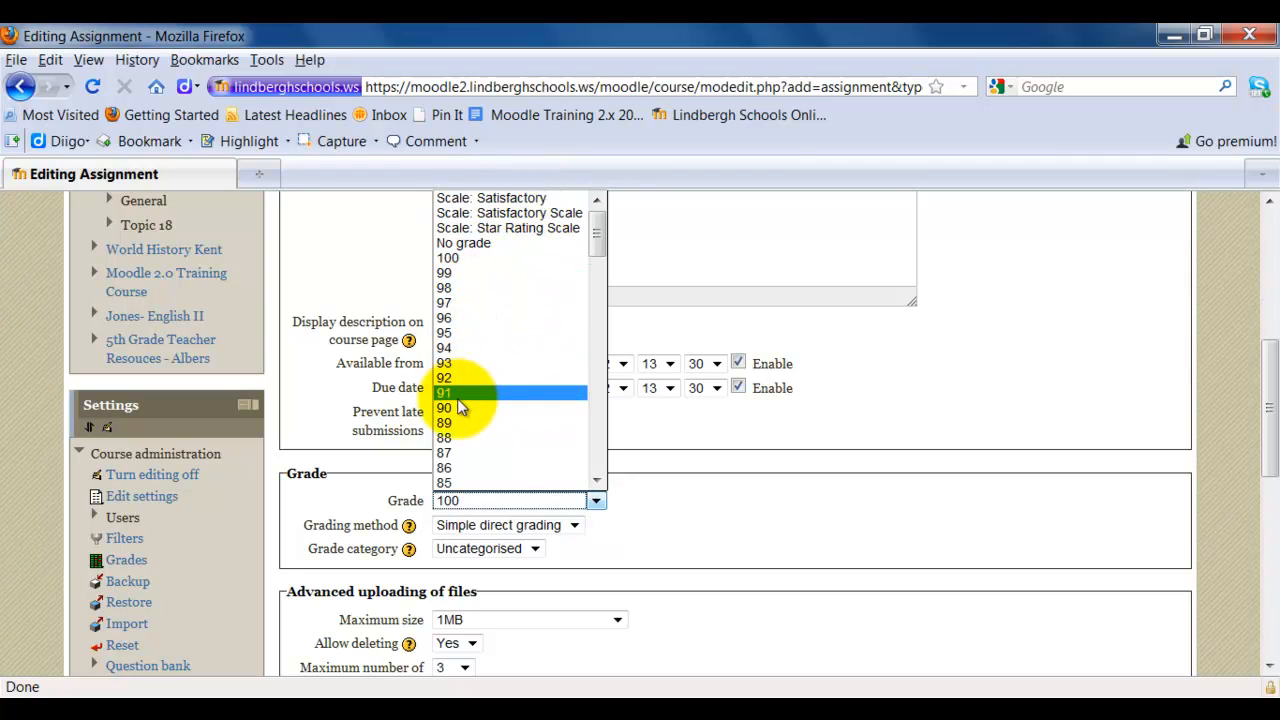
click(468, 258)
click(655, 496)
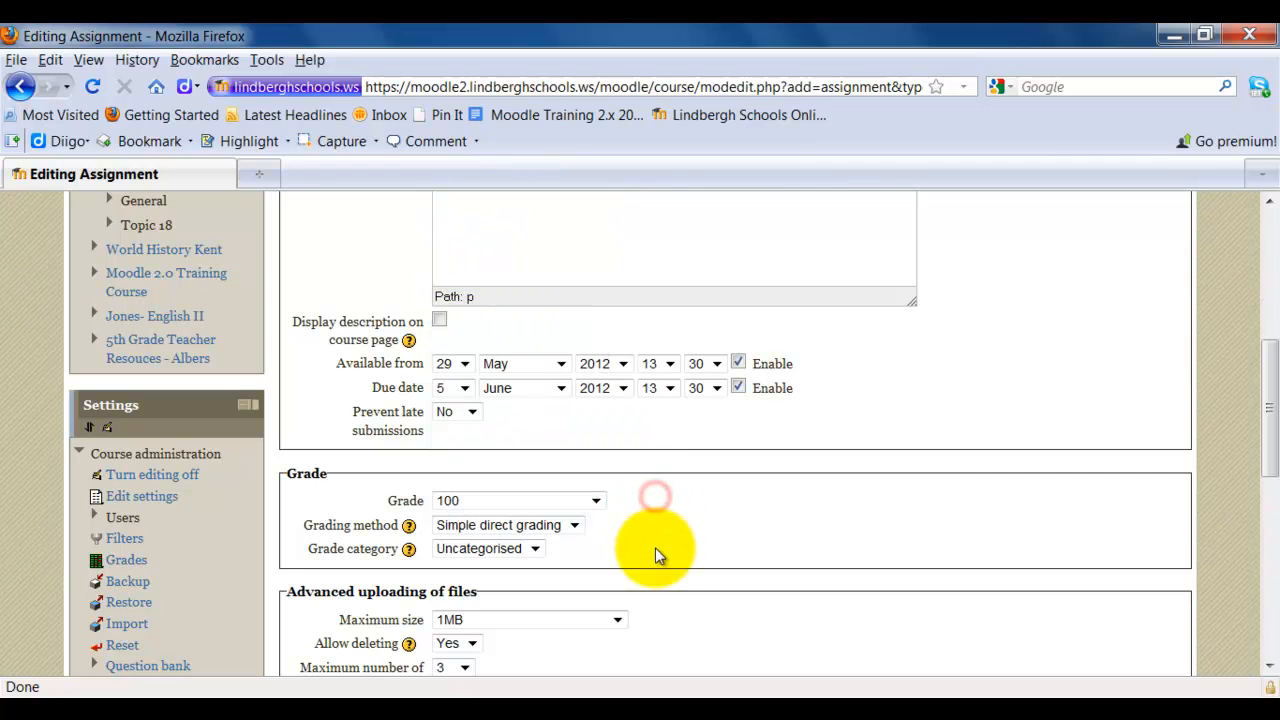
click(575, 526)
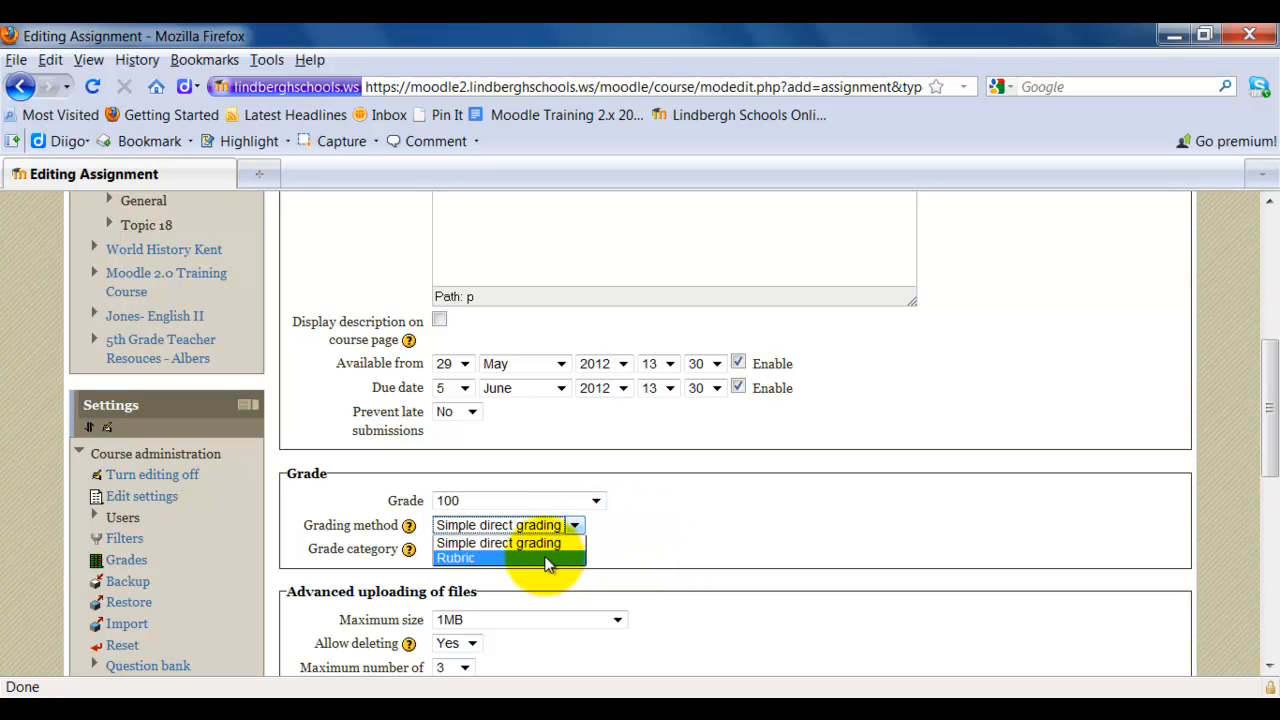
click(466, 544)
Set the maximum size for uploaded files to 500MB
scroll(659, 546, down, 2)
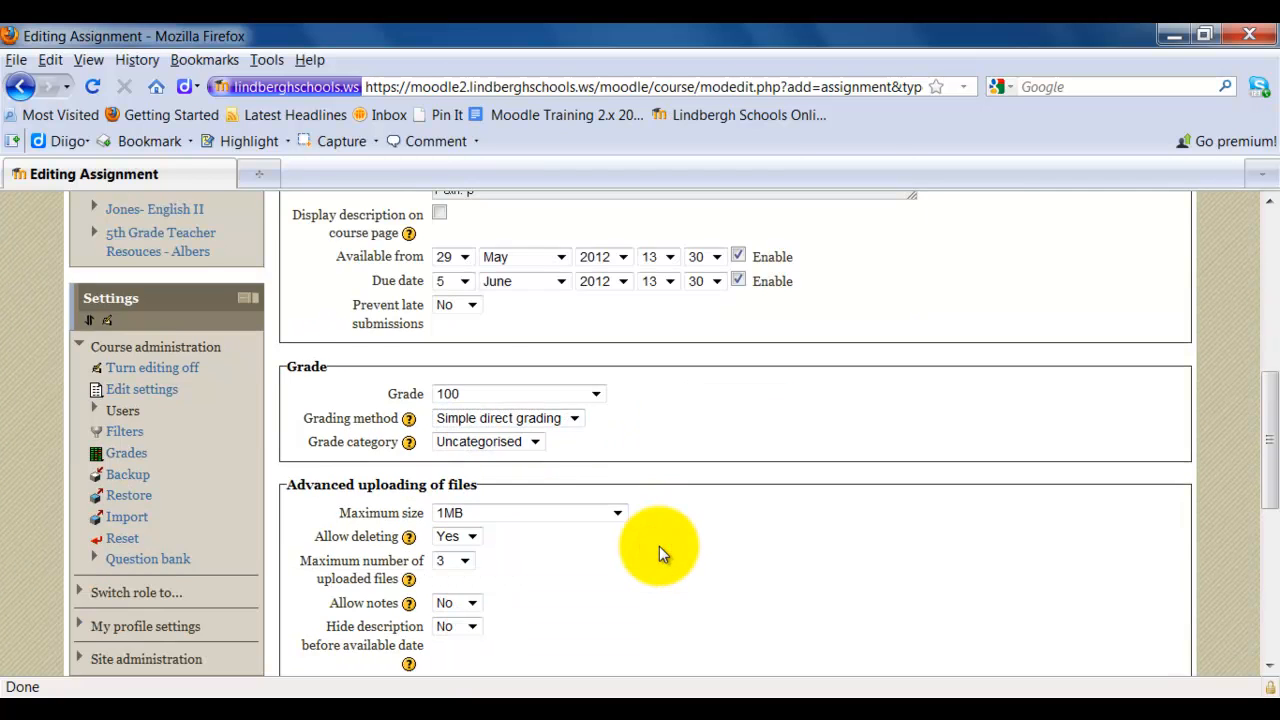
scroll(659, 546, down, 2)
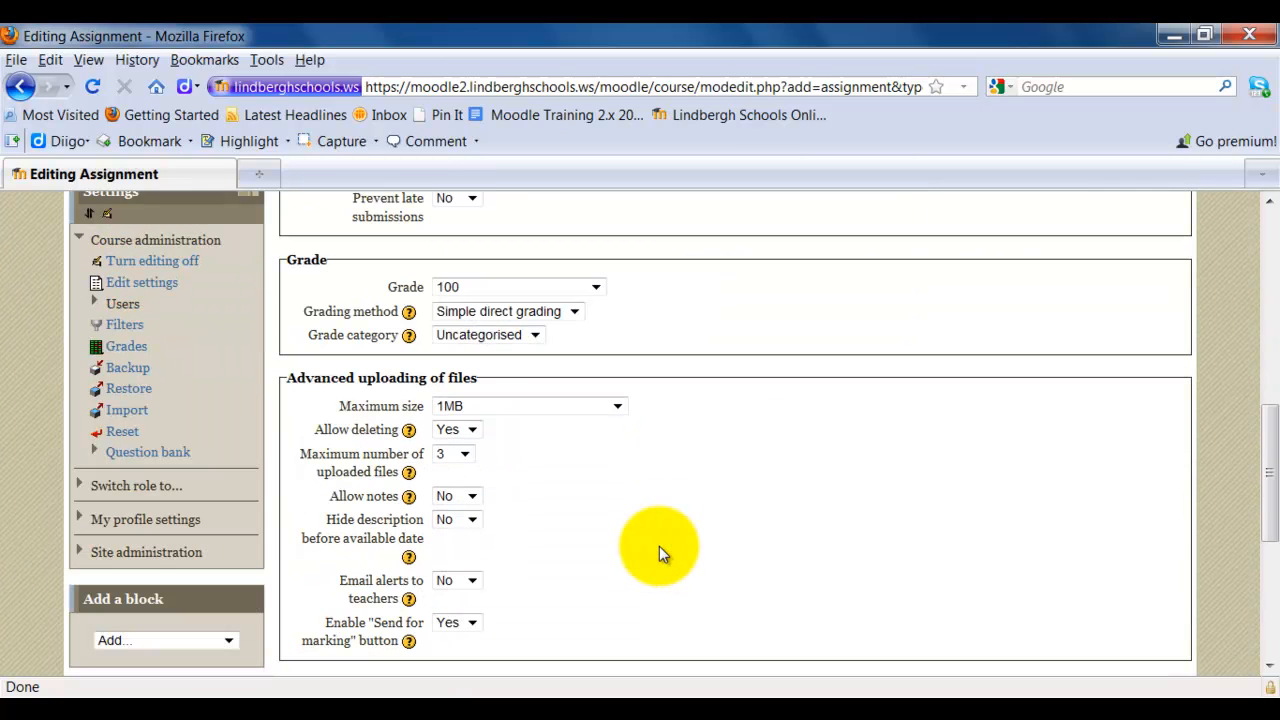
click(505, 409)
click(499, 426)
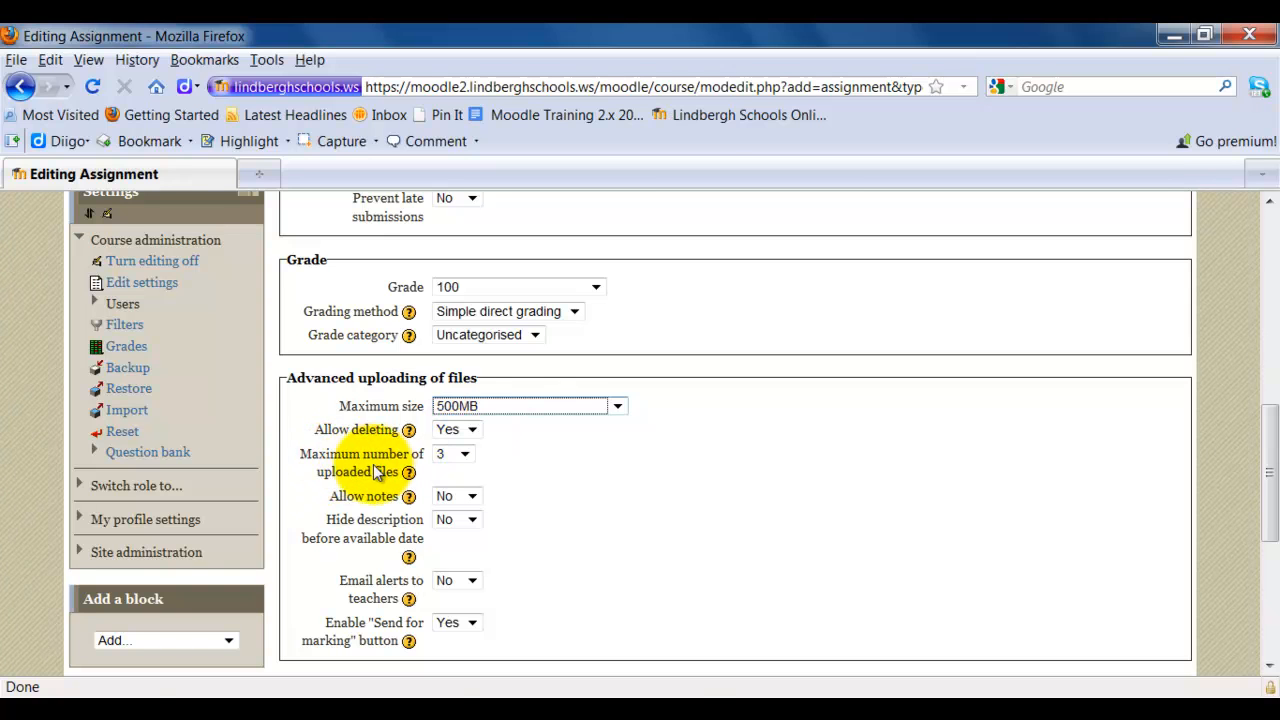
Look through the choices for the maximum number of uploaded files without changing the setting
click(466, 456)
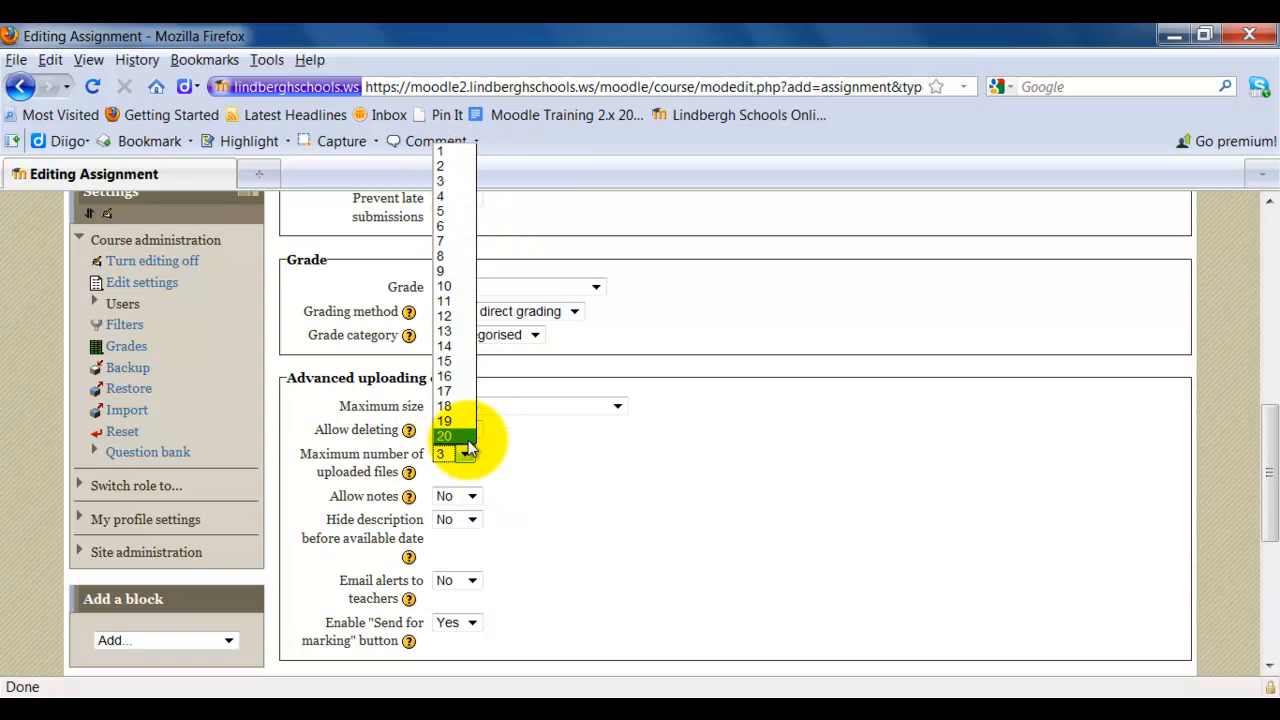
click(530, 463)
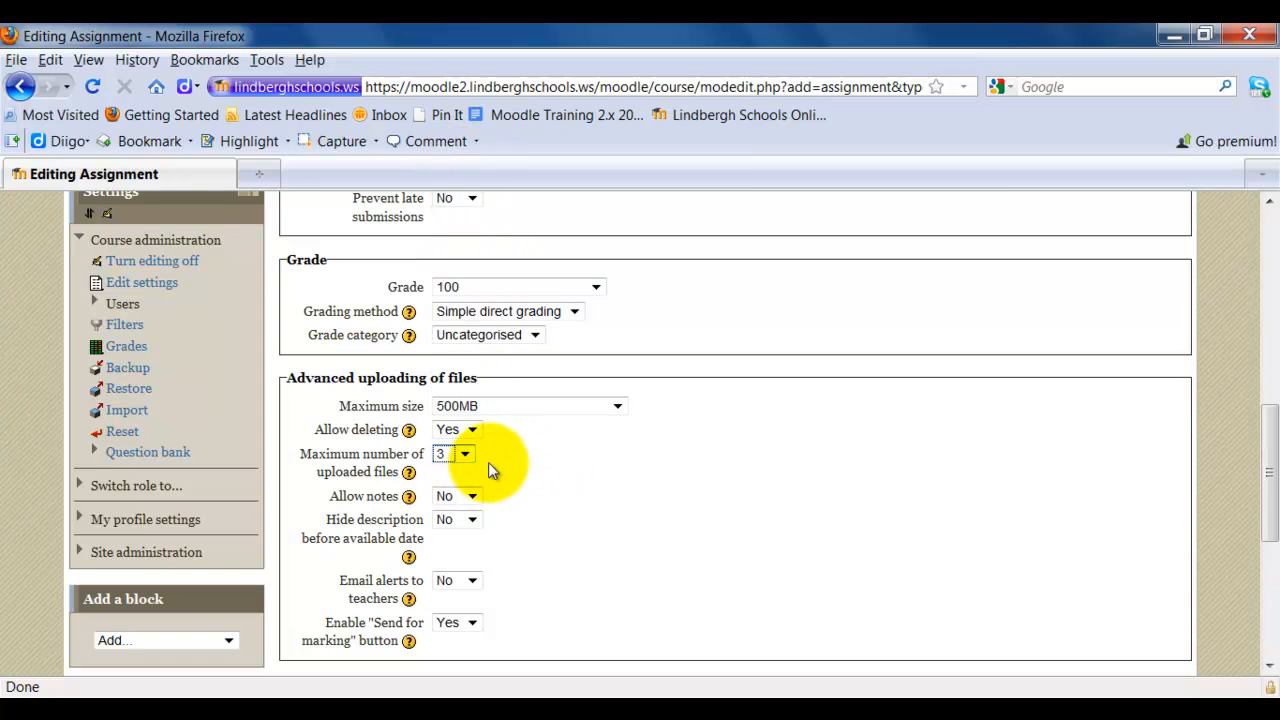
click(518, 476)
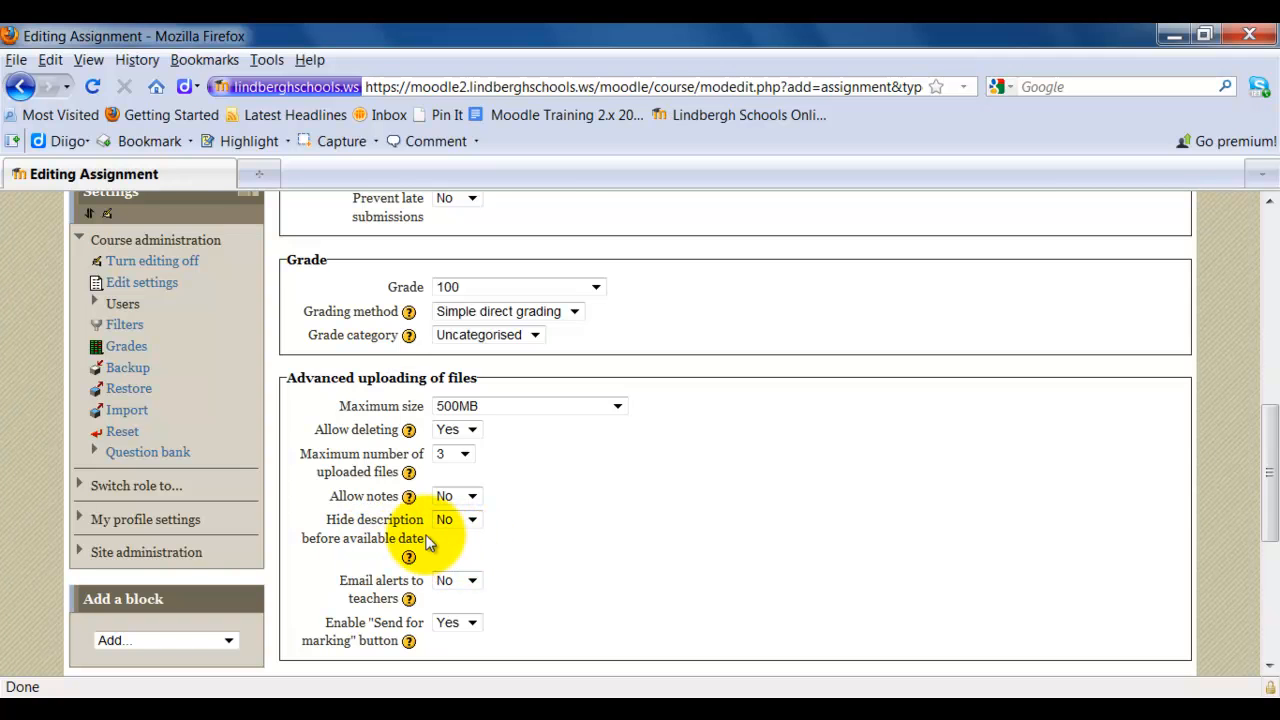
Save the World History Paper assignment and return to the course page
scroll(585, 541, down, 2)
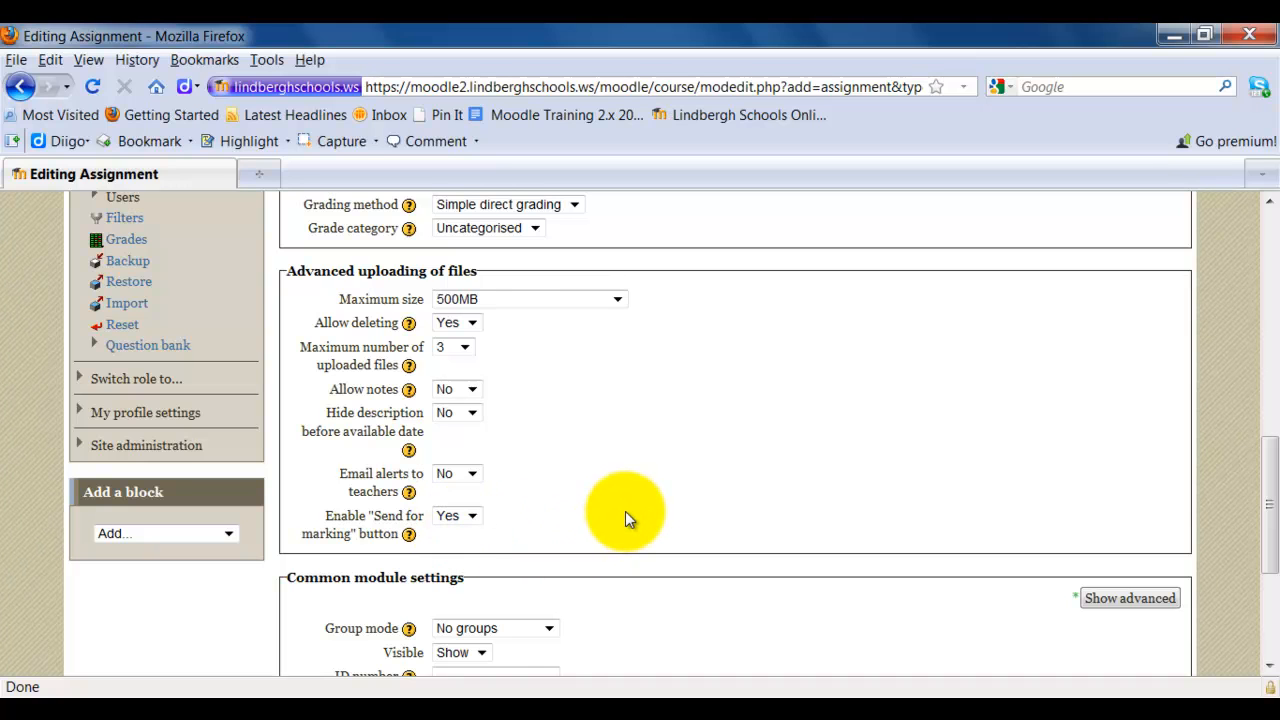
scroll(625, 511, down, 4)
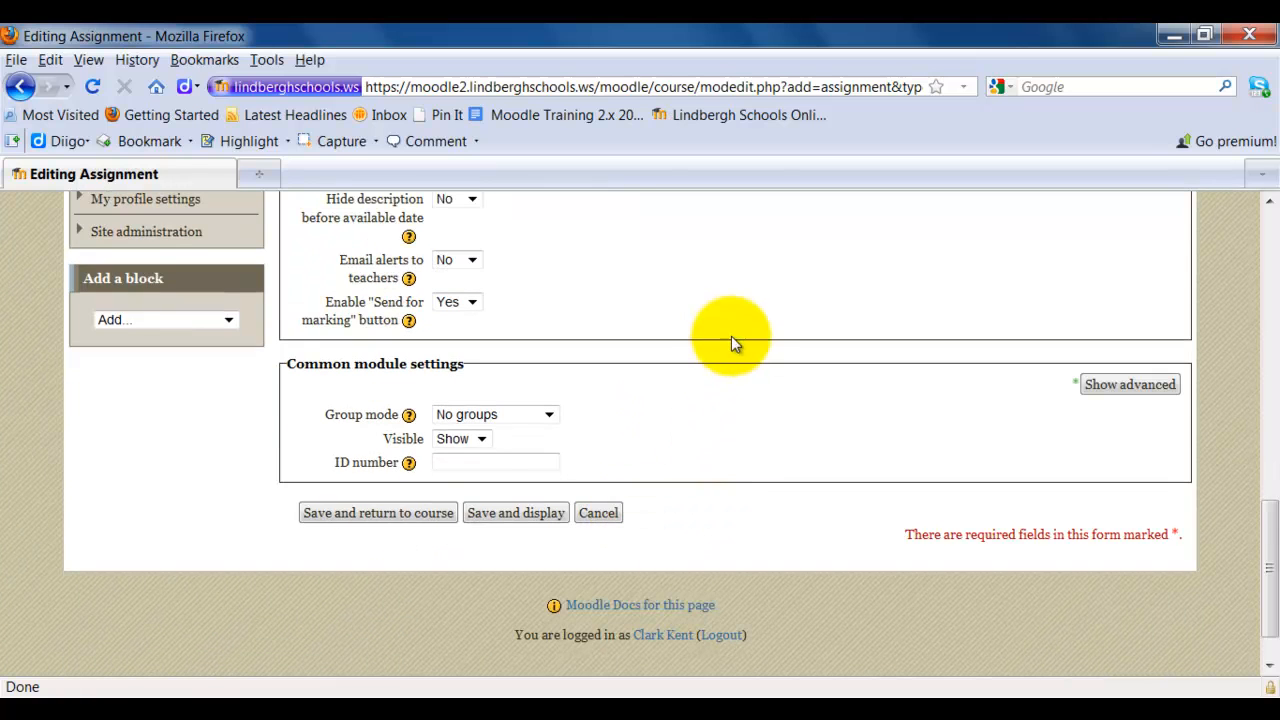
click(420, 513)
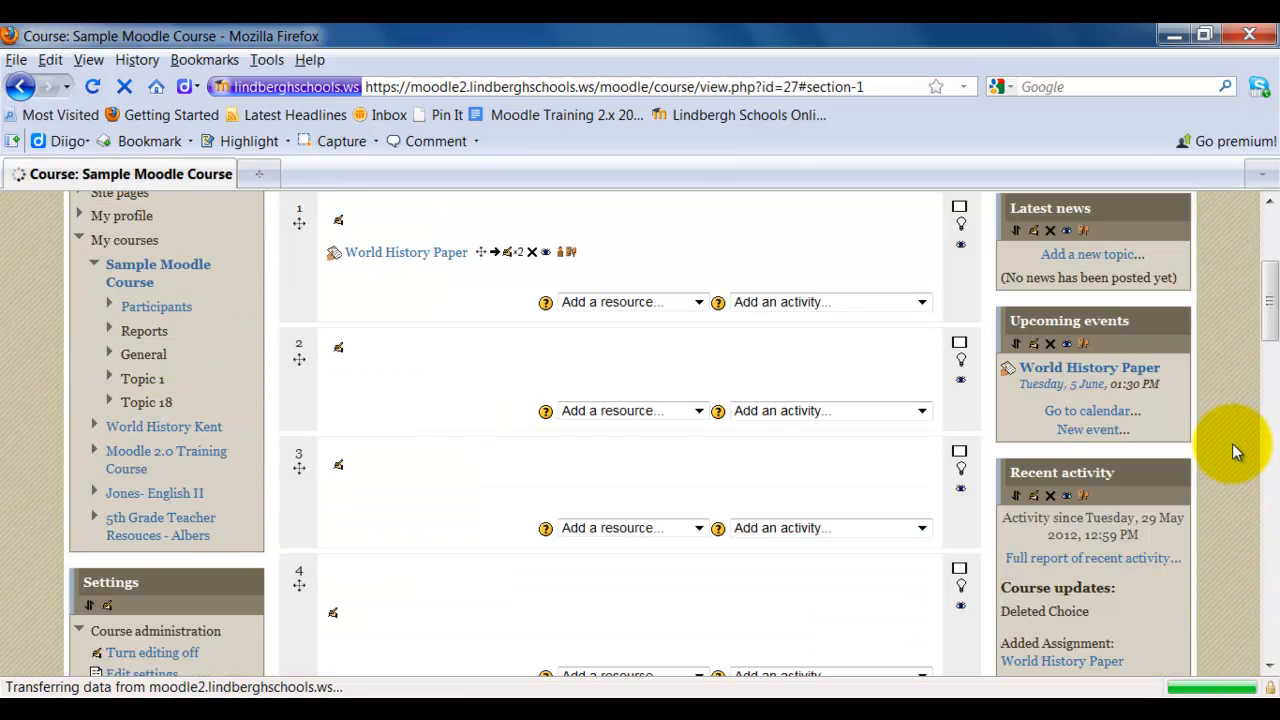
Log out of the teacher account from the course page
scroll(535, 410, up, 2)
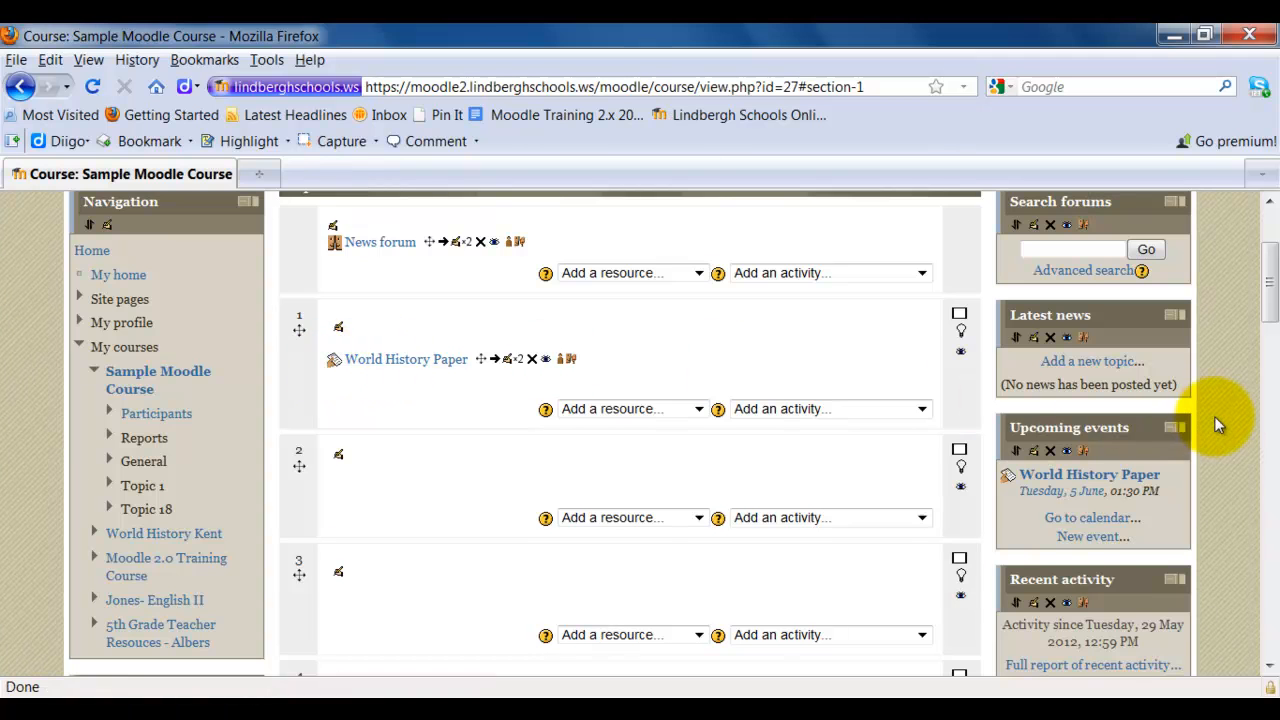
scroll(1212, 418, up, 2)
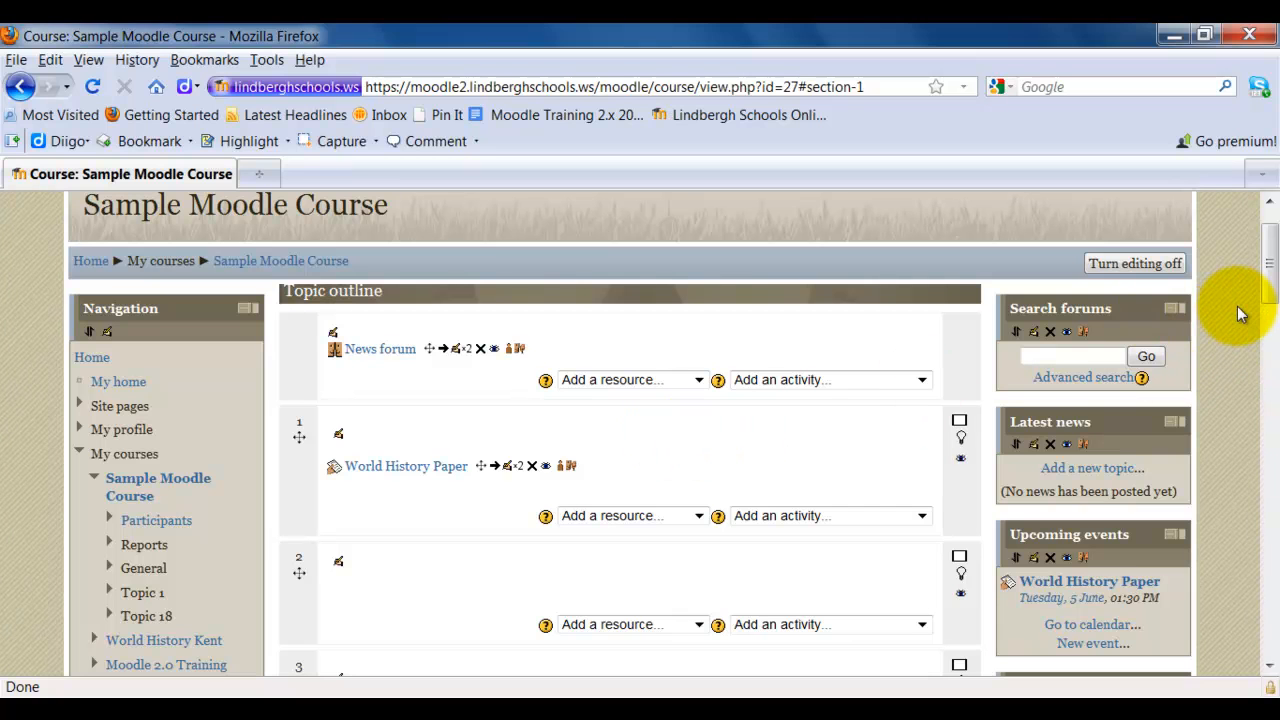
scroll(1235, 304, up, 1)
click(1155, 241)
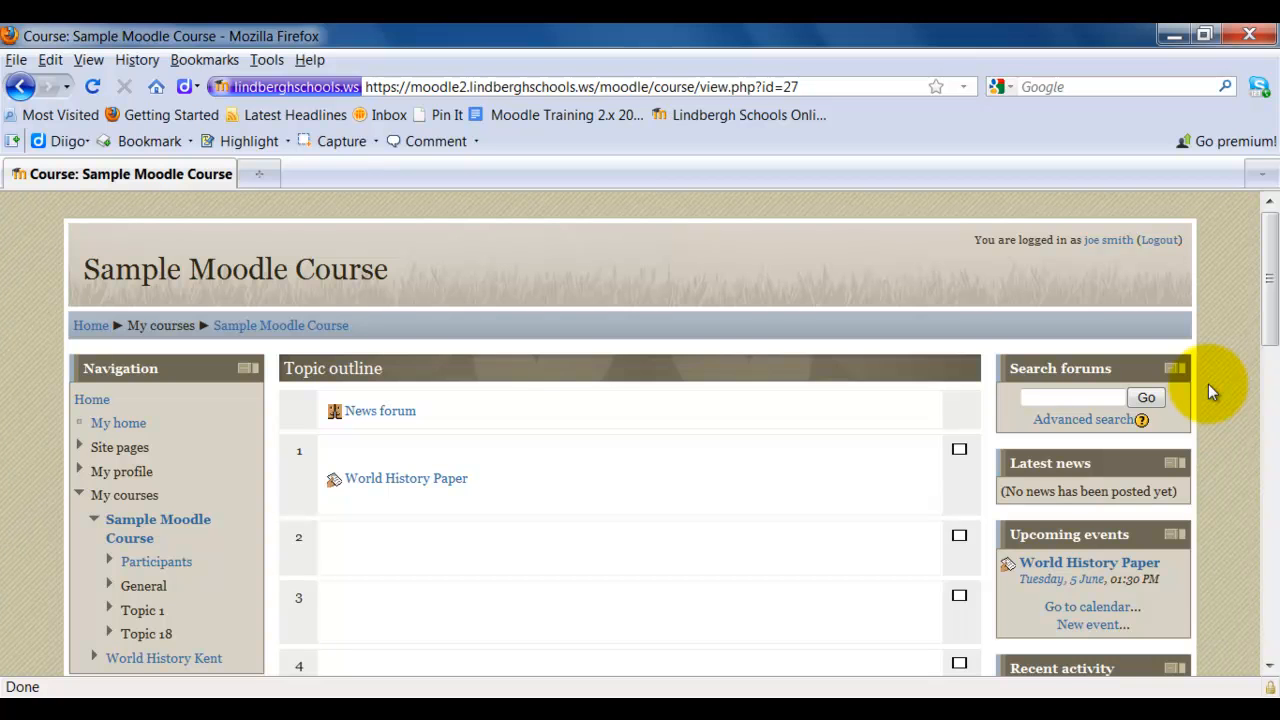
Open the World History Paper assignment in Topic 1 from the student account
click(390, 482)
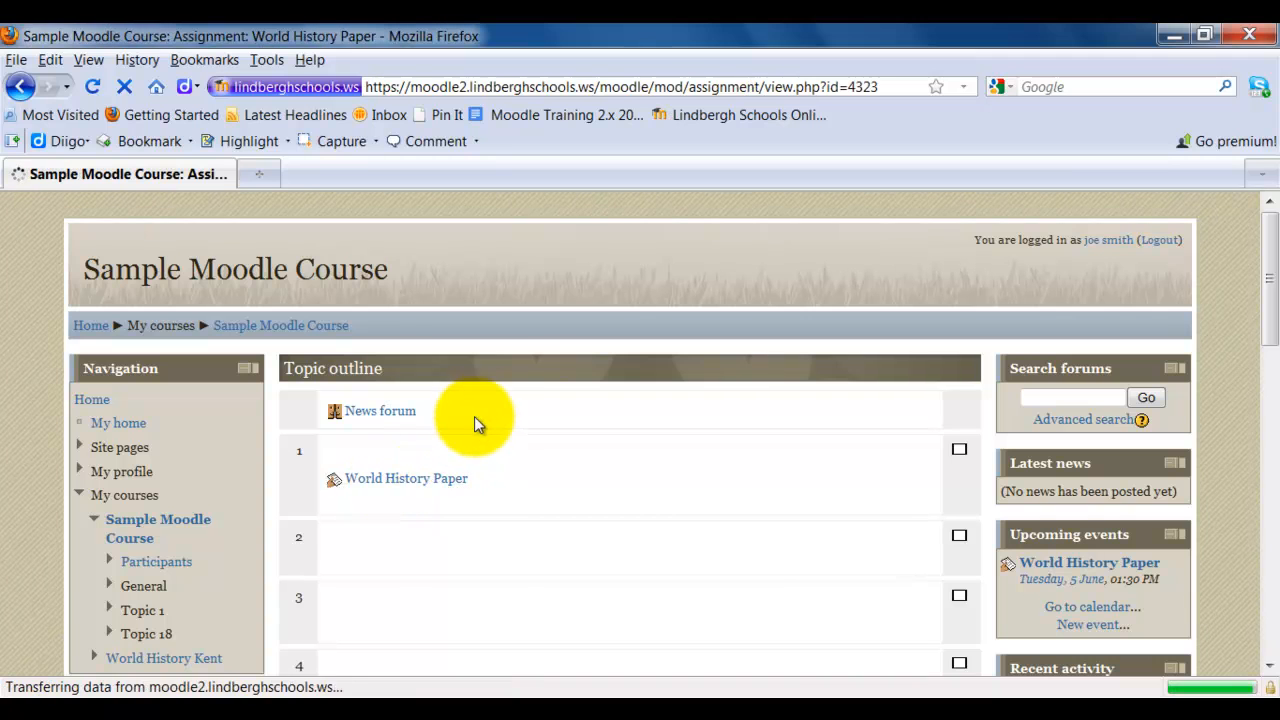
scroll(886, 540, down, 2)
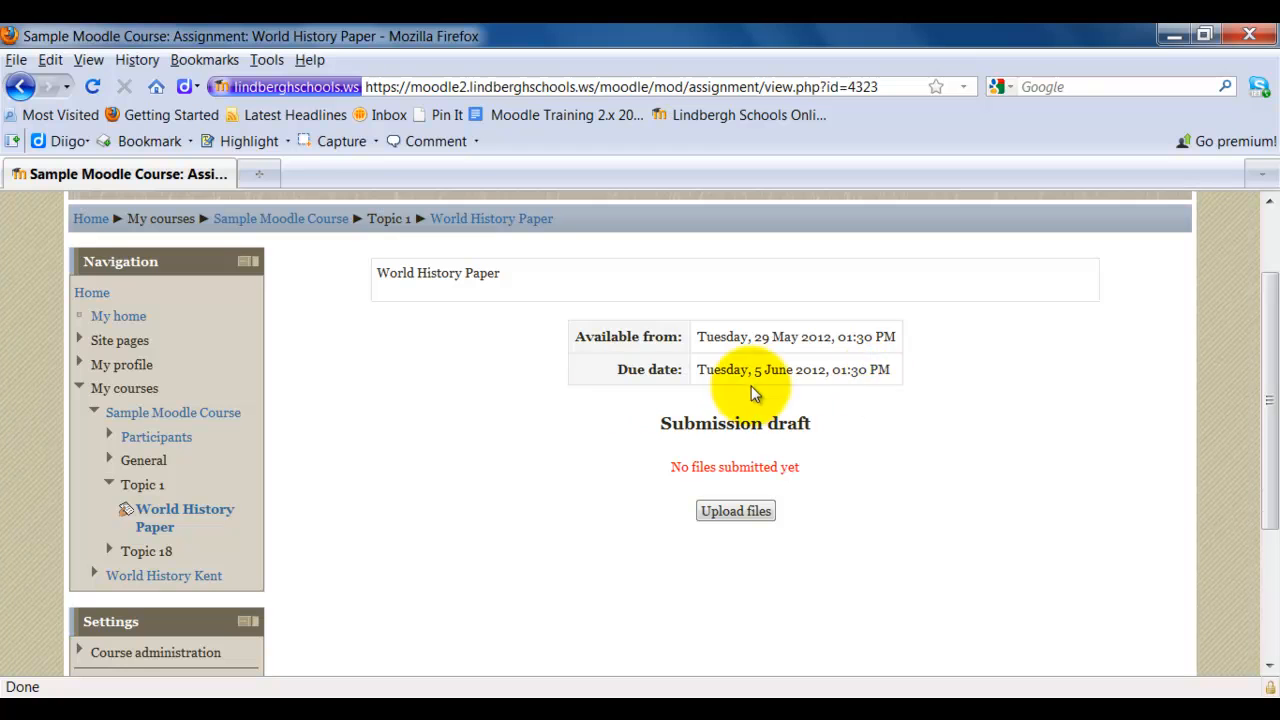
Upload moodle pdf 1 from the Desktop as the submission for World History Paper and save the changes
click(748, 510)
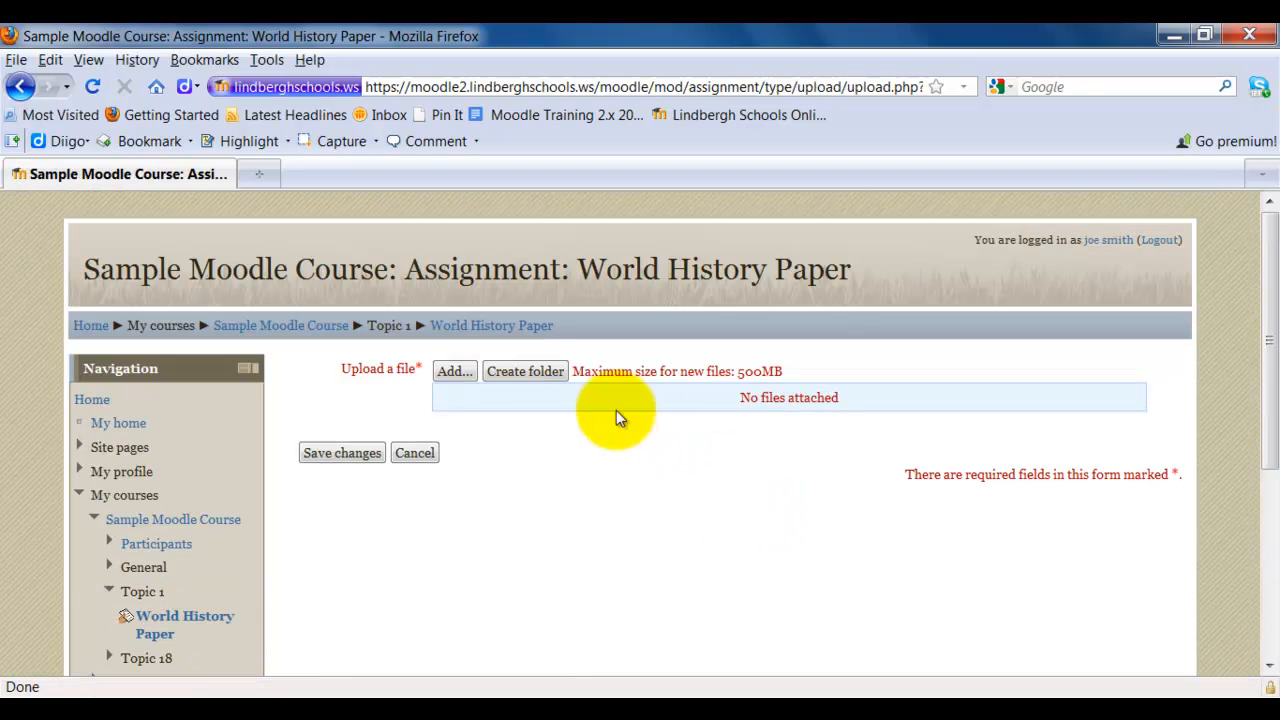
click(455, 371)
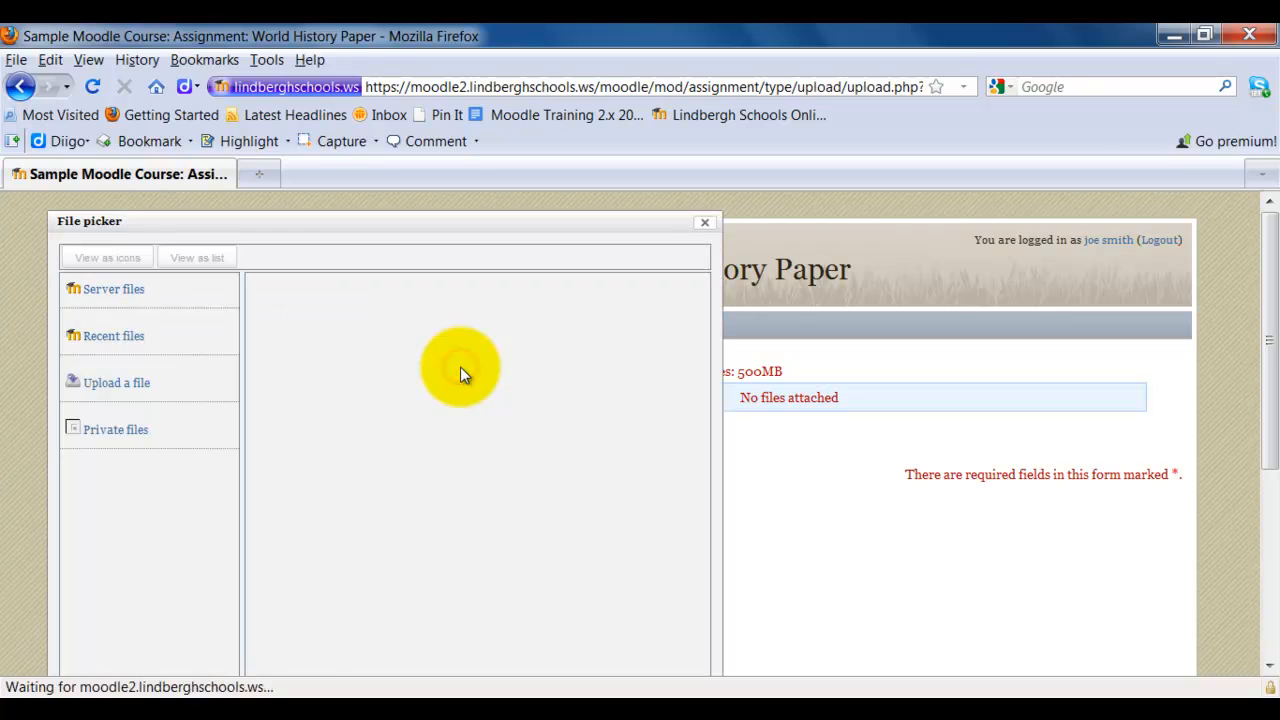
click(117, 385)
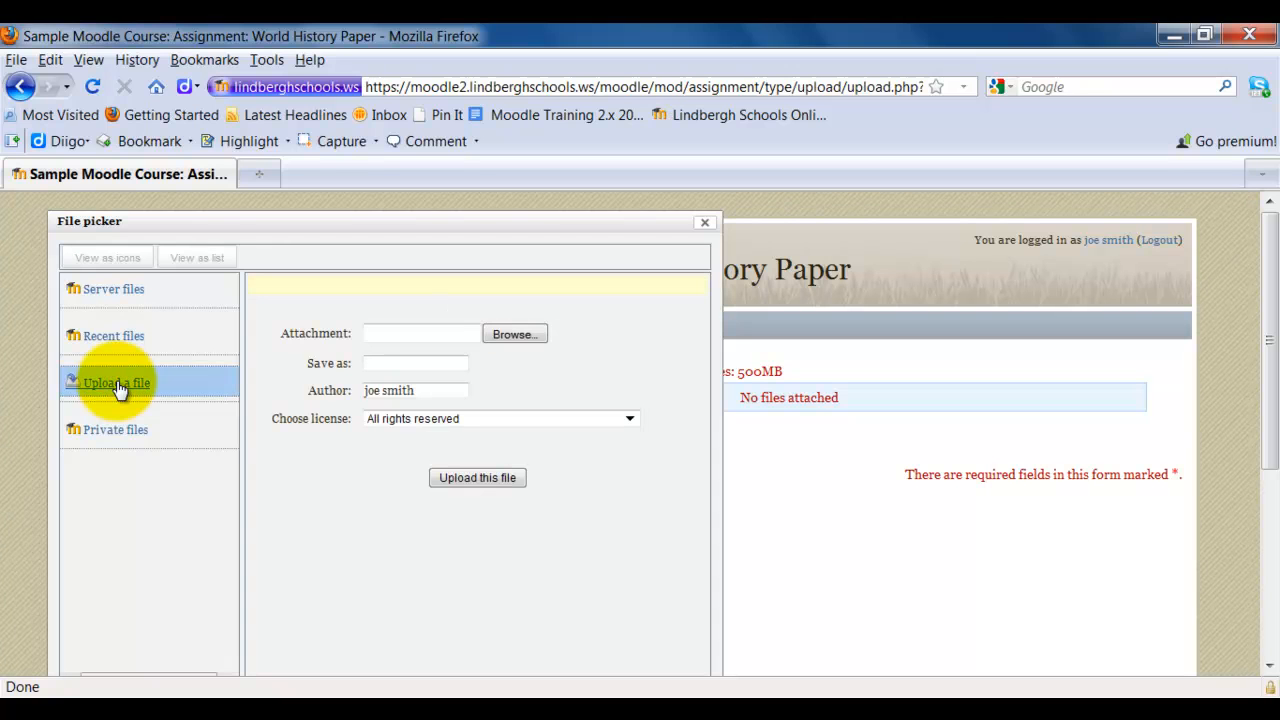
click(511, 335)
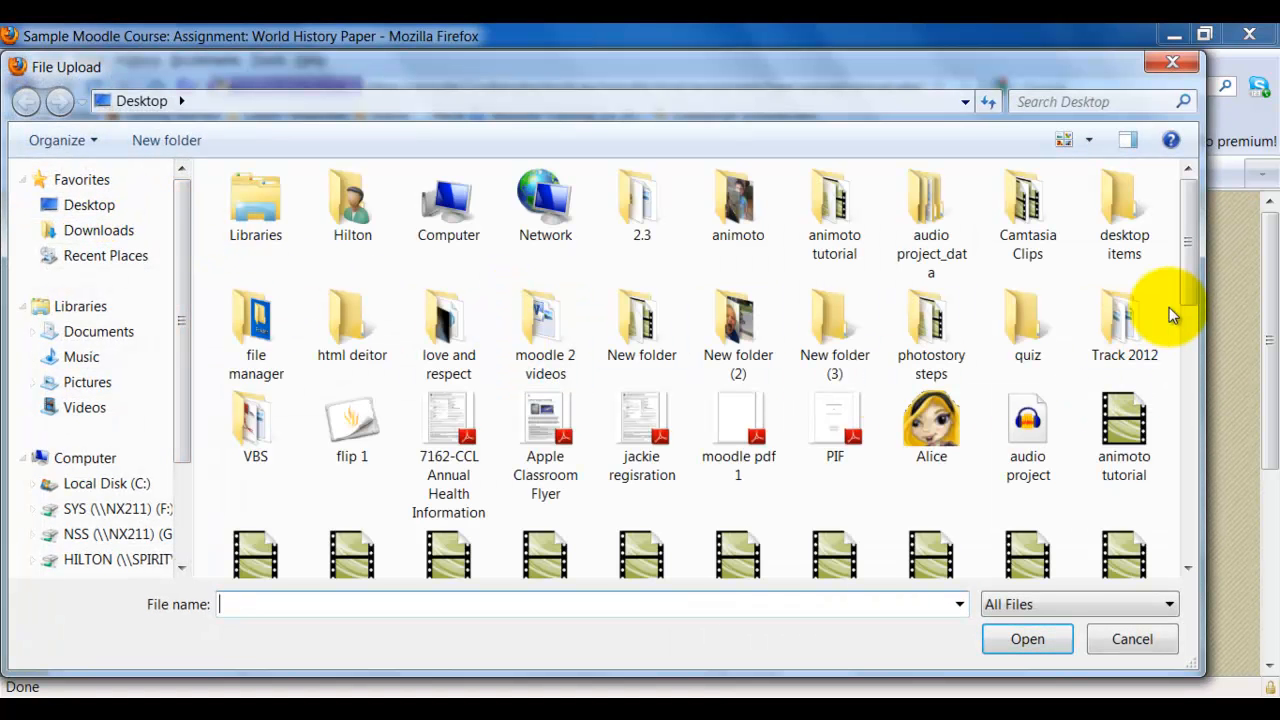
drag(1193, 287, 1173, 265)
click(741, 428)
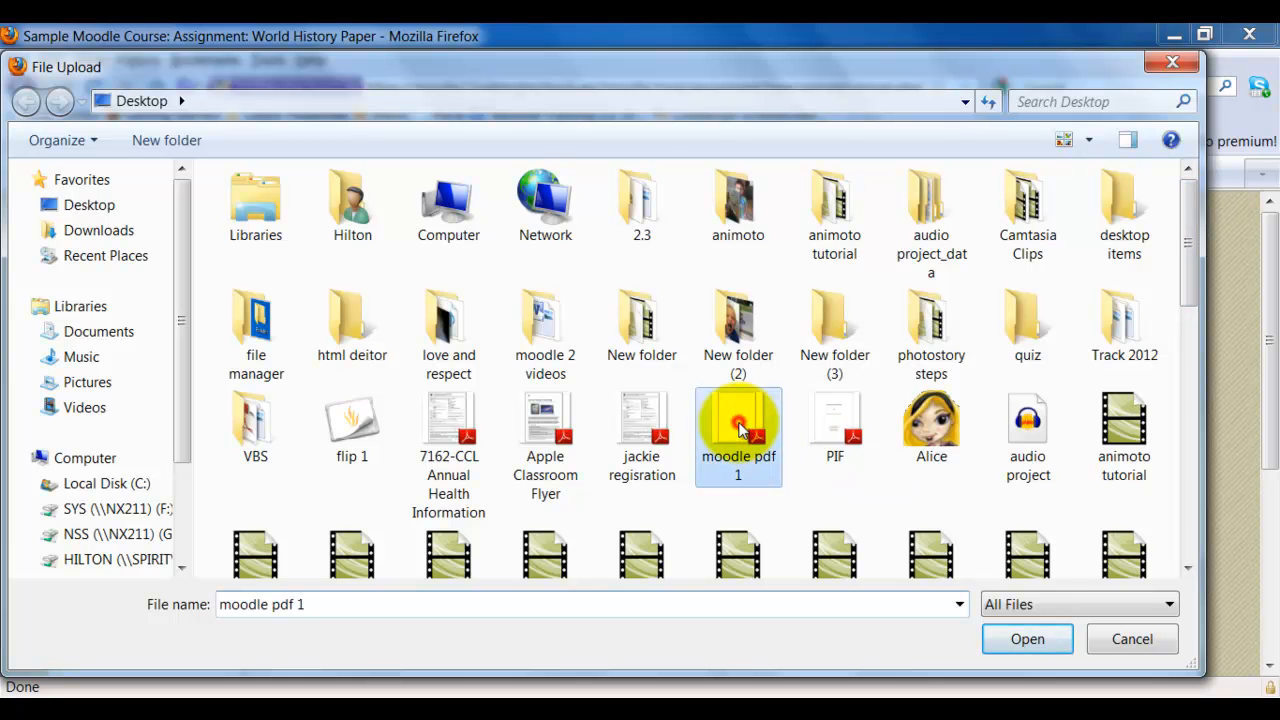
click(1025, 639)
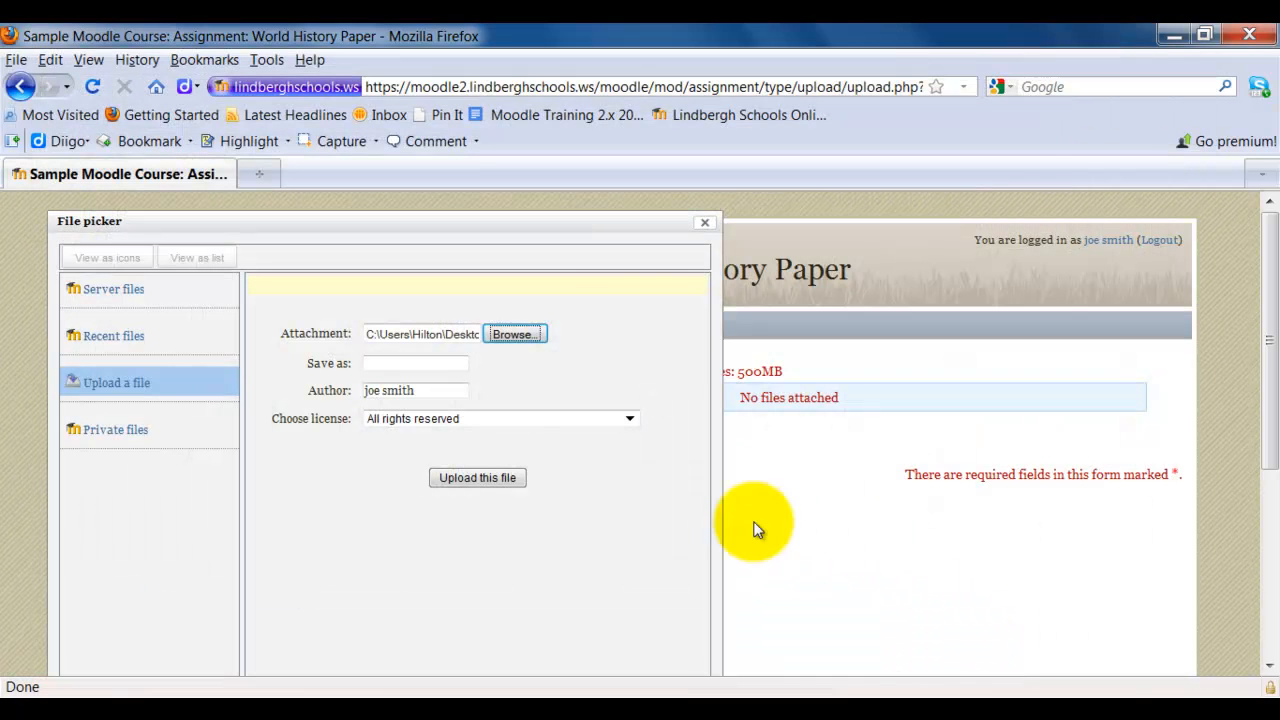
click(478, 478)
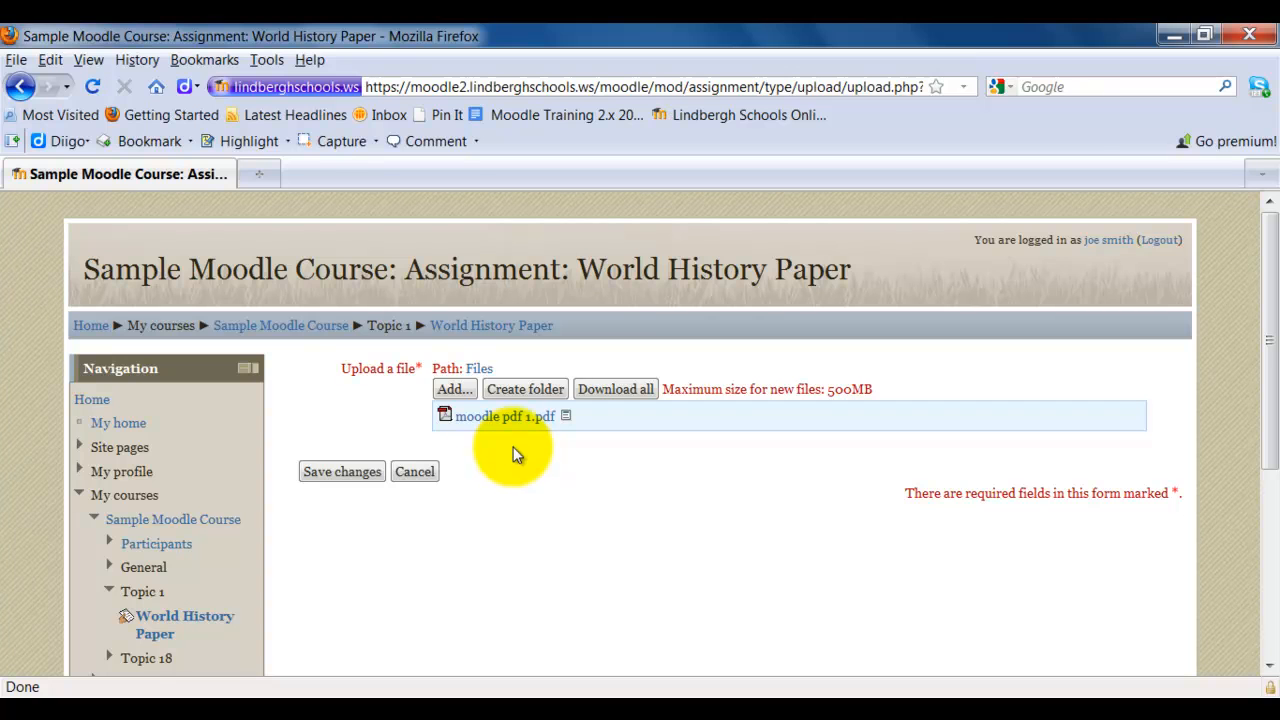
click(312, 471)
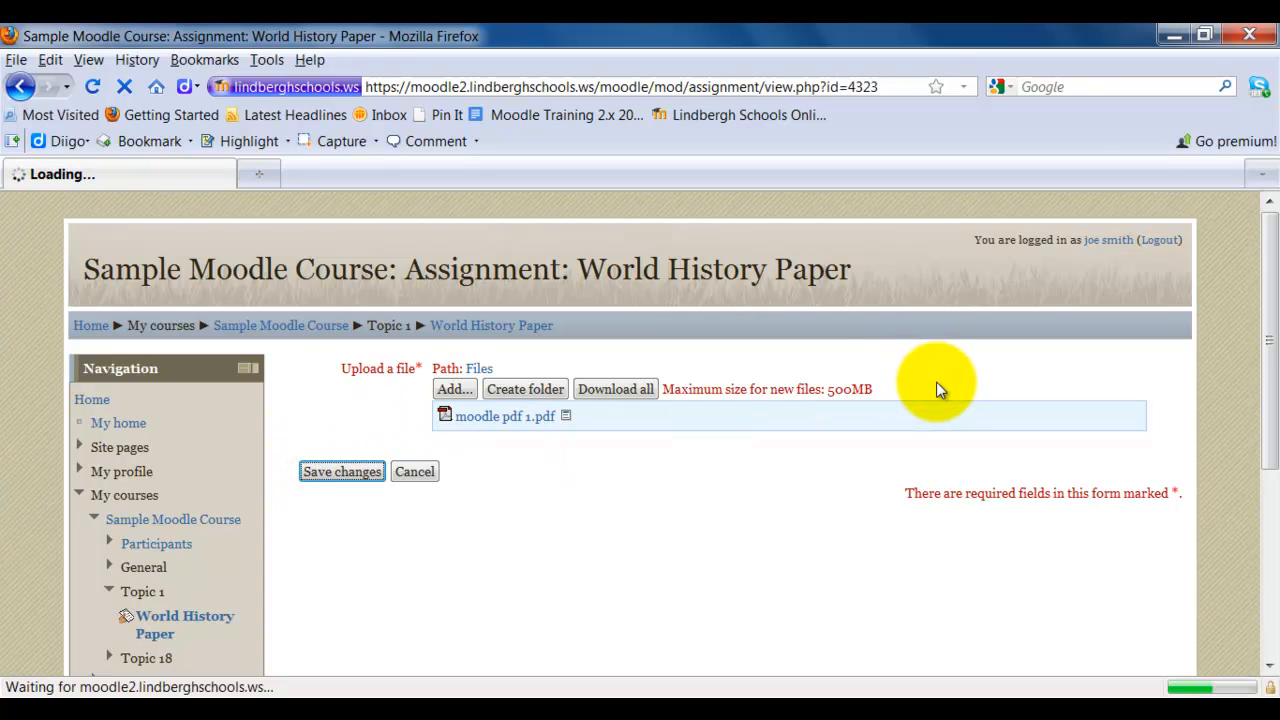
Send the World History Paper submission for marking and confirm the final submission
scroll(989, 520, down, 2)
scroll(989, 520, down, 2)
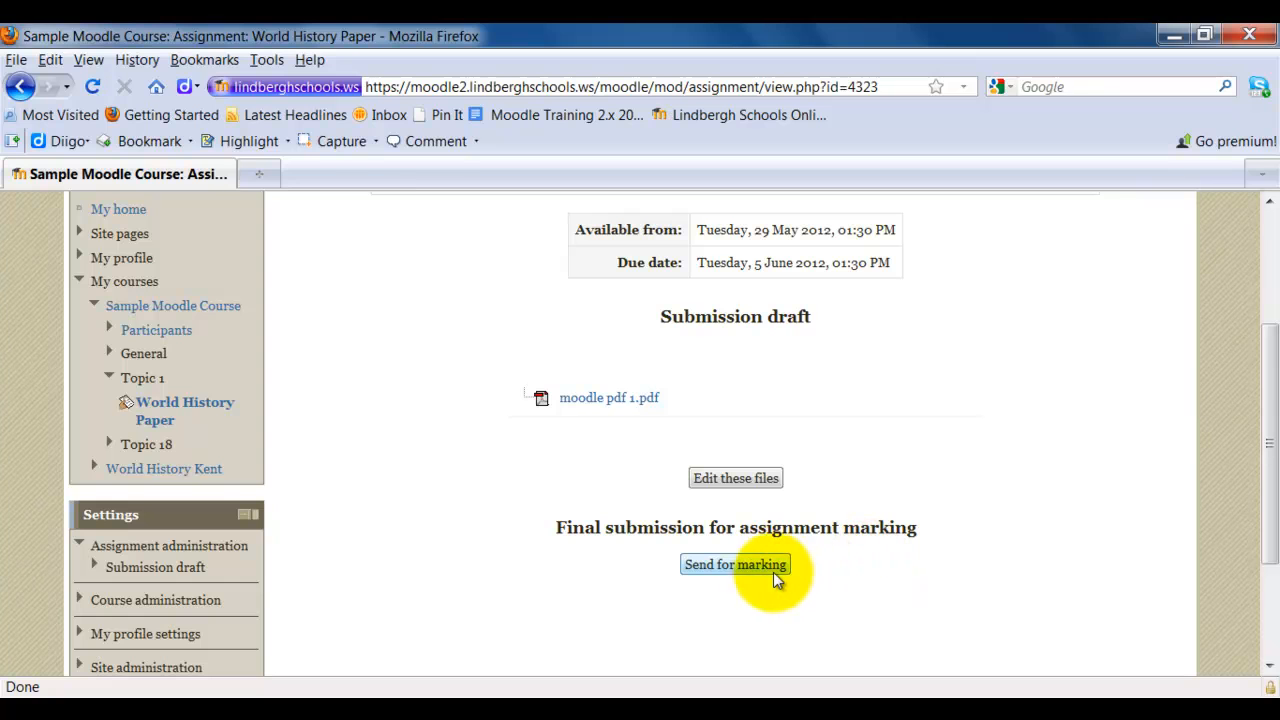
click(738, 566)
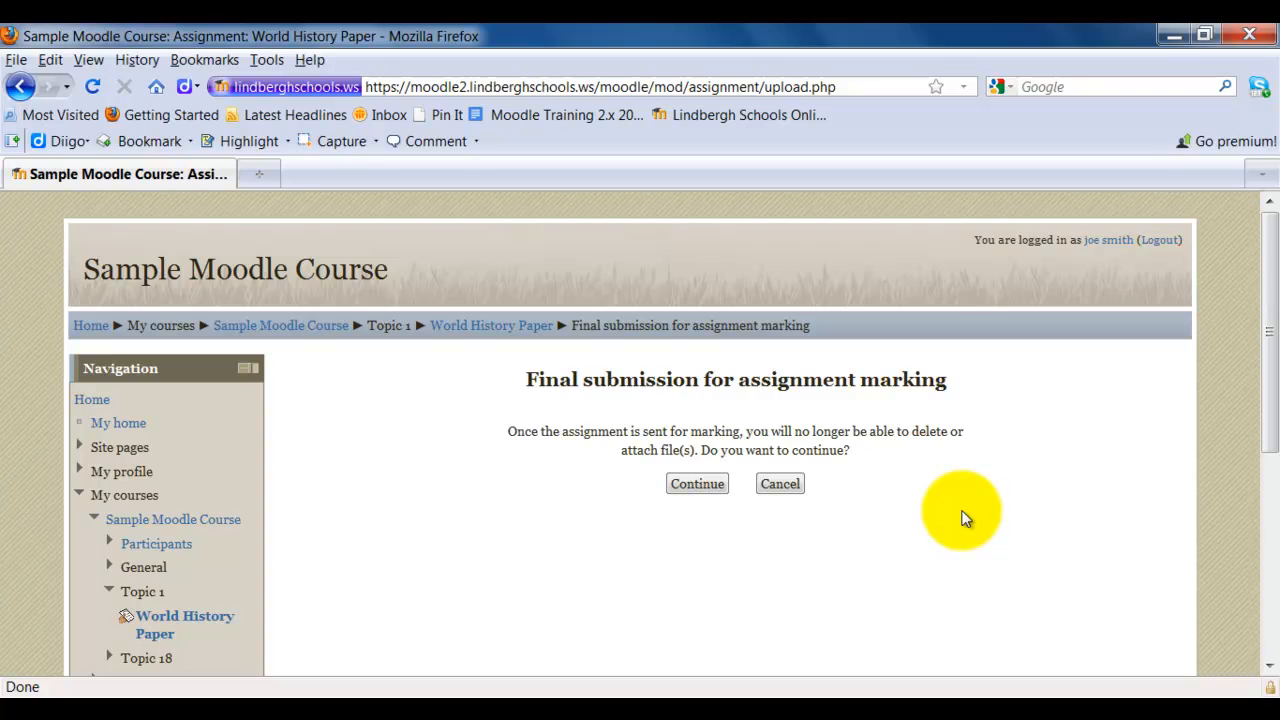
click(712, 485)
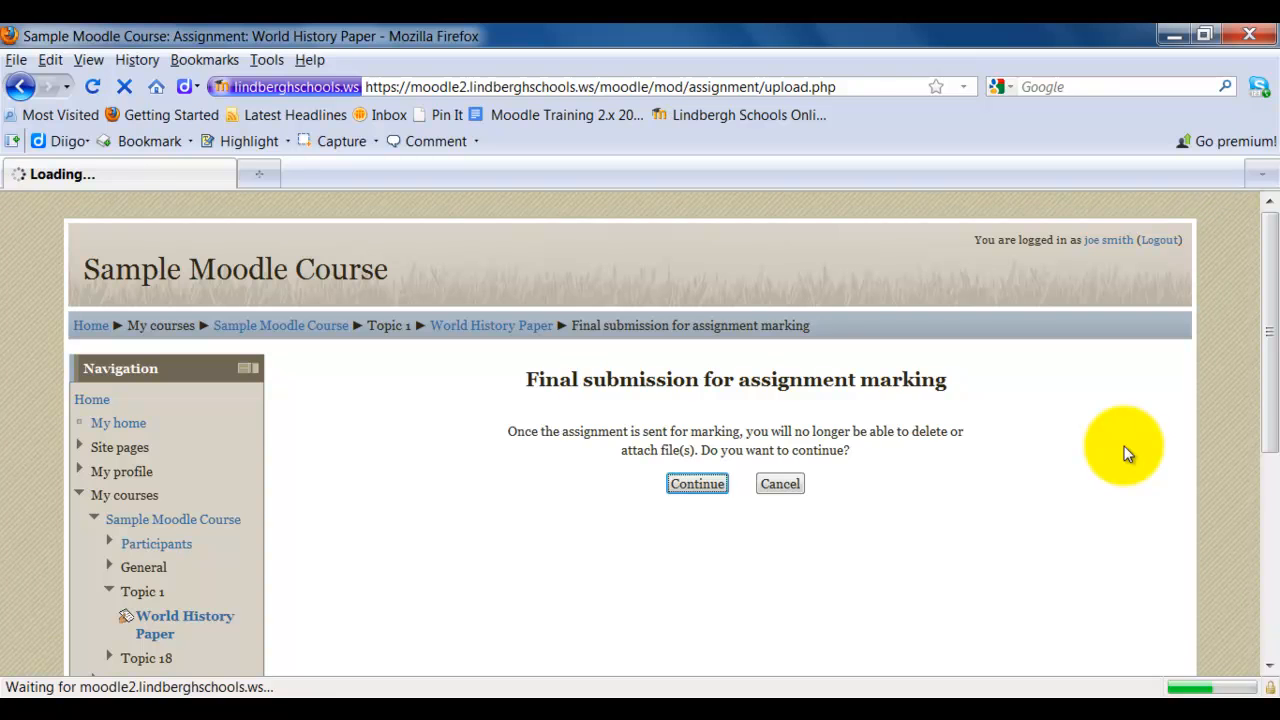
scroll(1058, 516, down, 2)
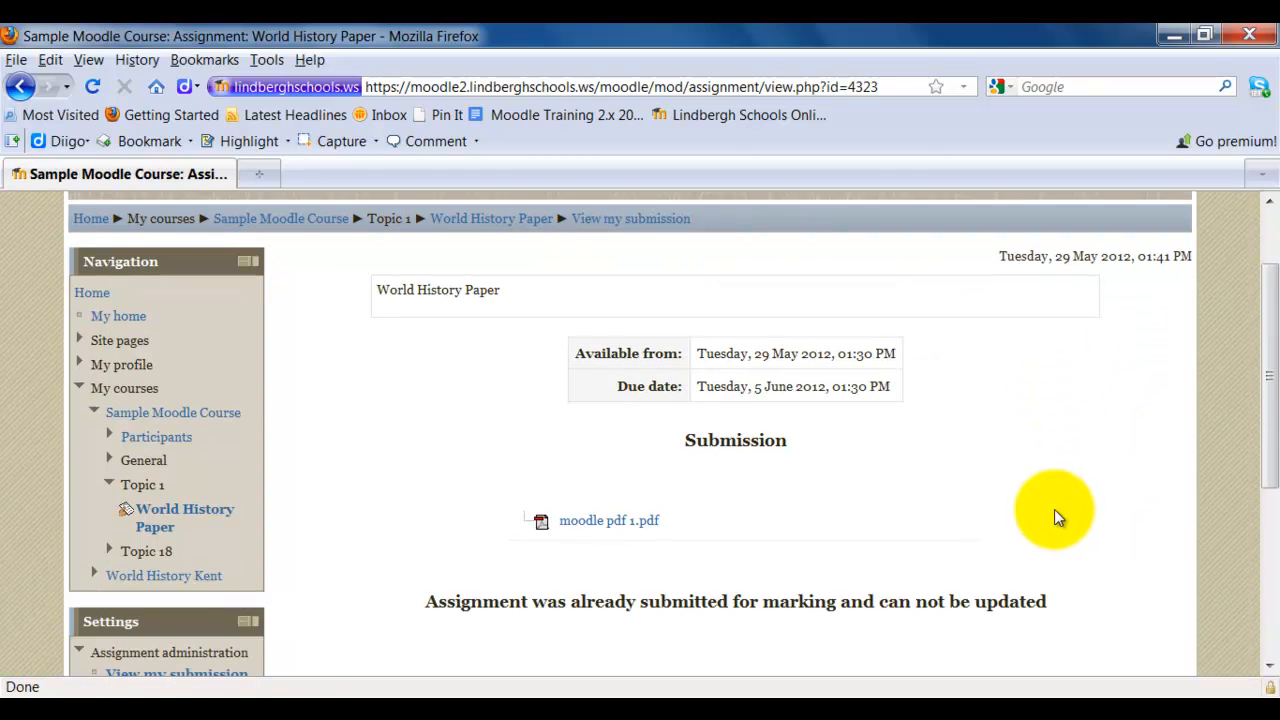
Log out of the student account from the submission page
scroll(1054, 509, up, 2)
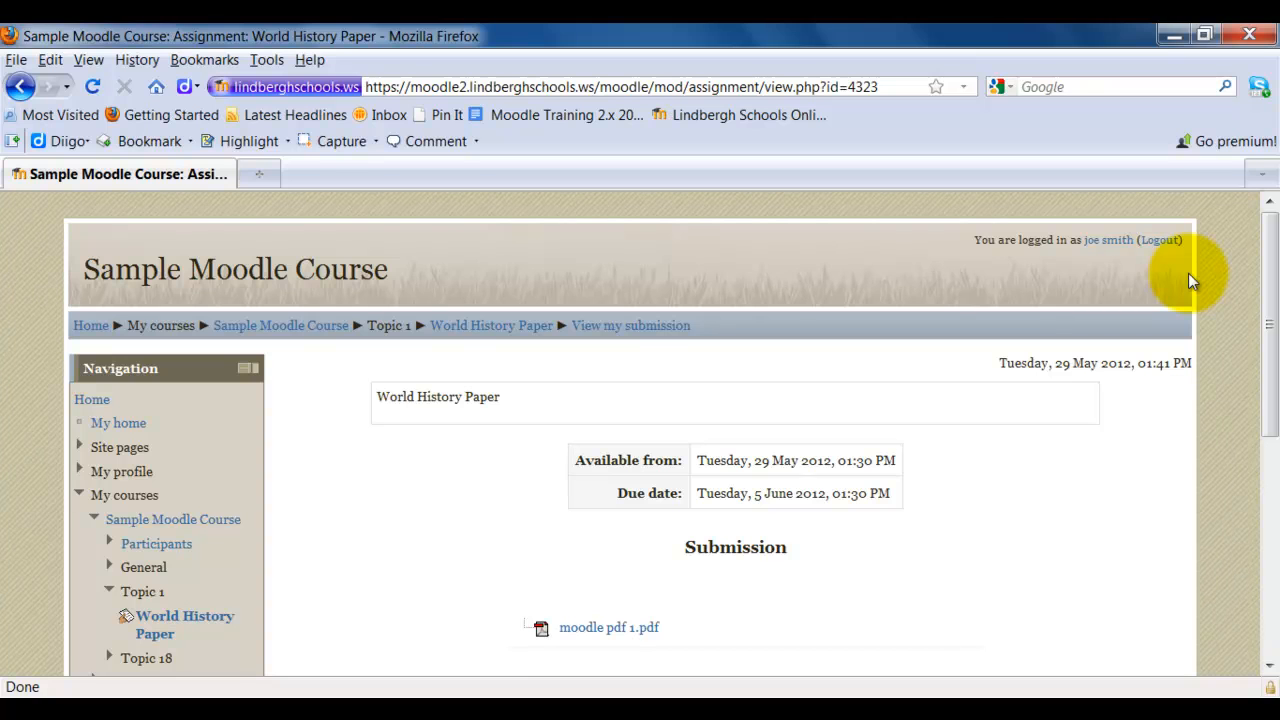
click(1160, 240)
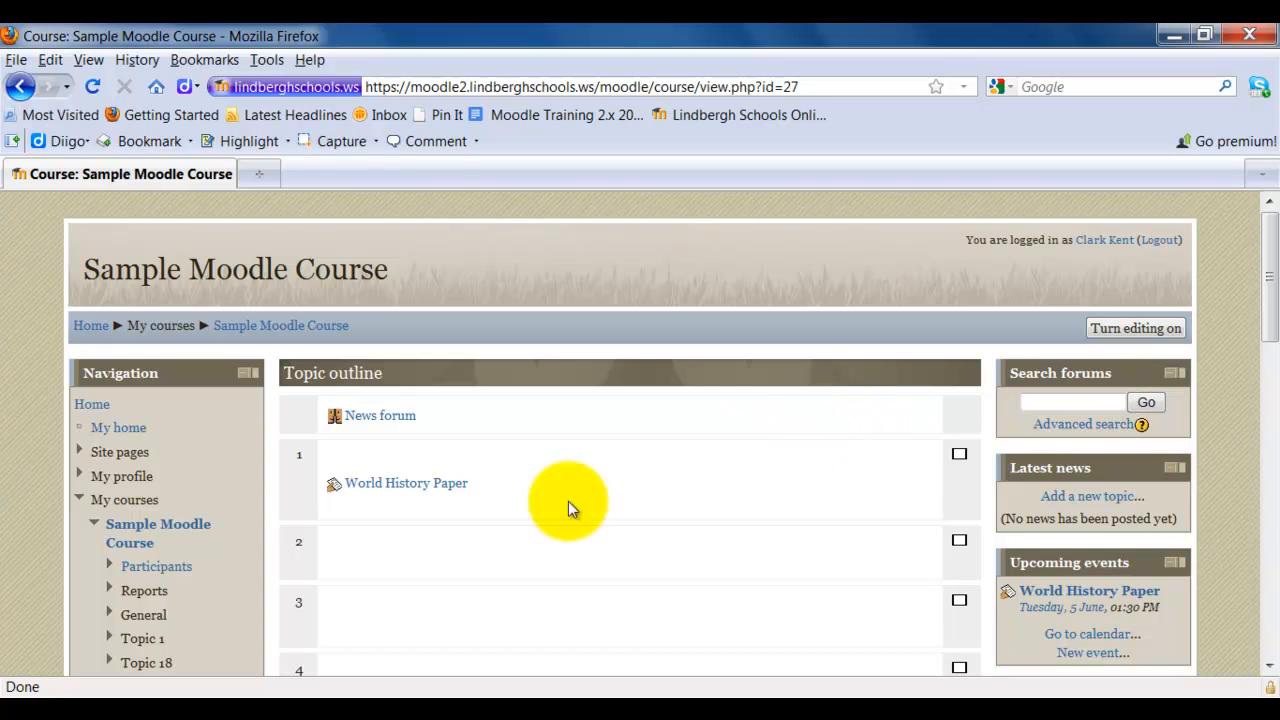
Open the World History Paper assignment from the teacher account and display its submitted assignments
click(398, 487)
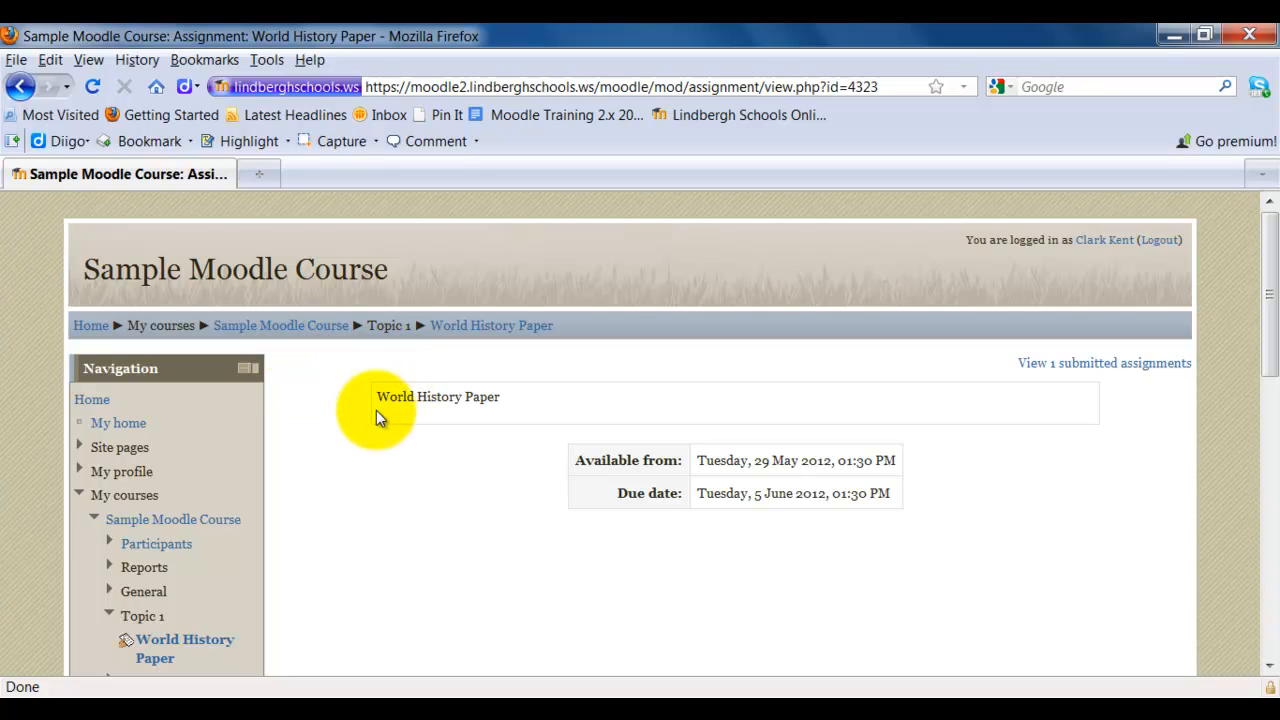
click(1177, 366)
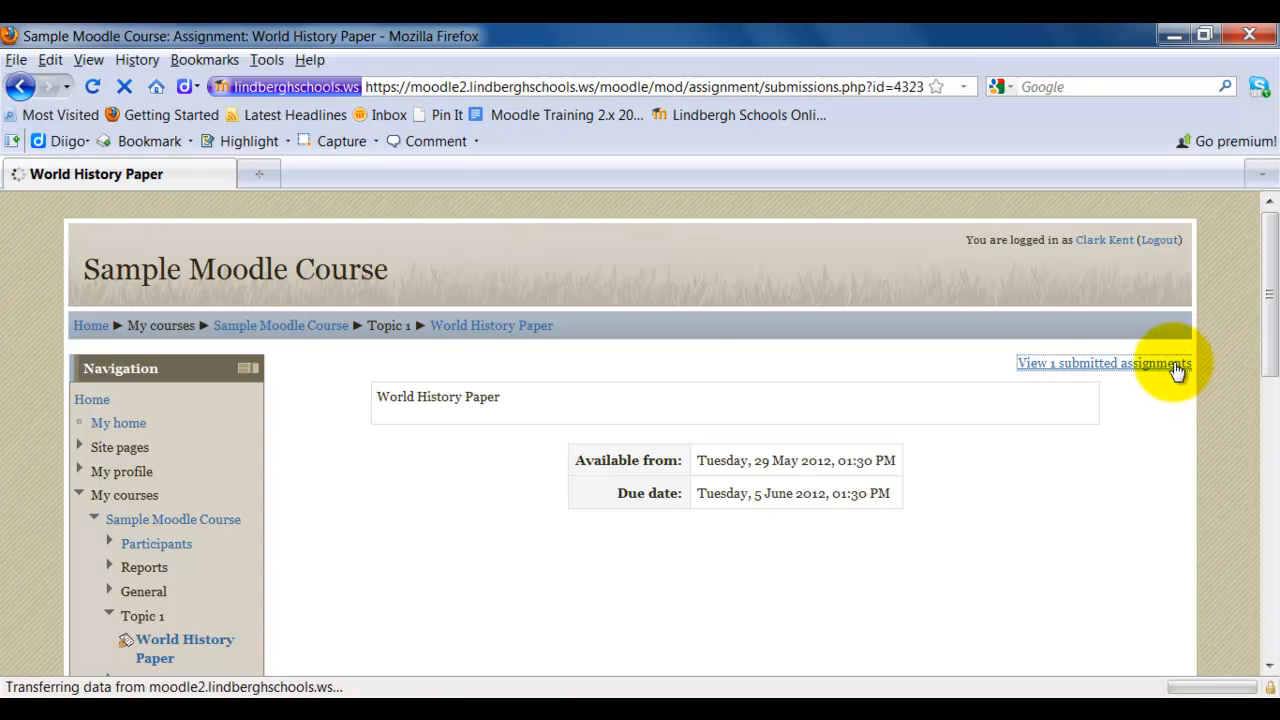
scroll(1217, 380, down, 2)
scroll(1217, 380, down, 2)
scroll(1217, 380, up, 2)
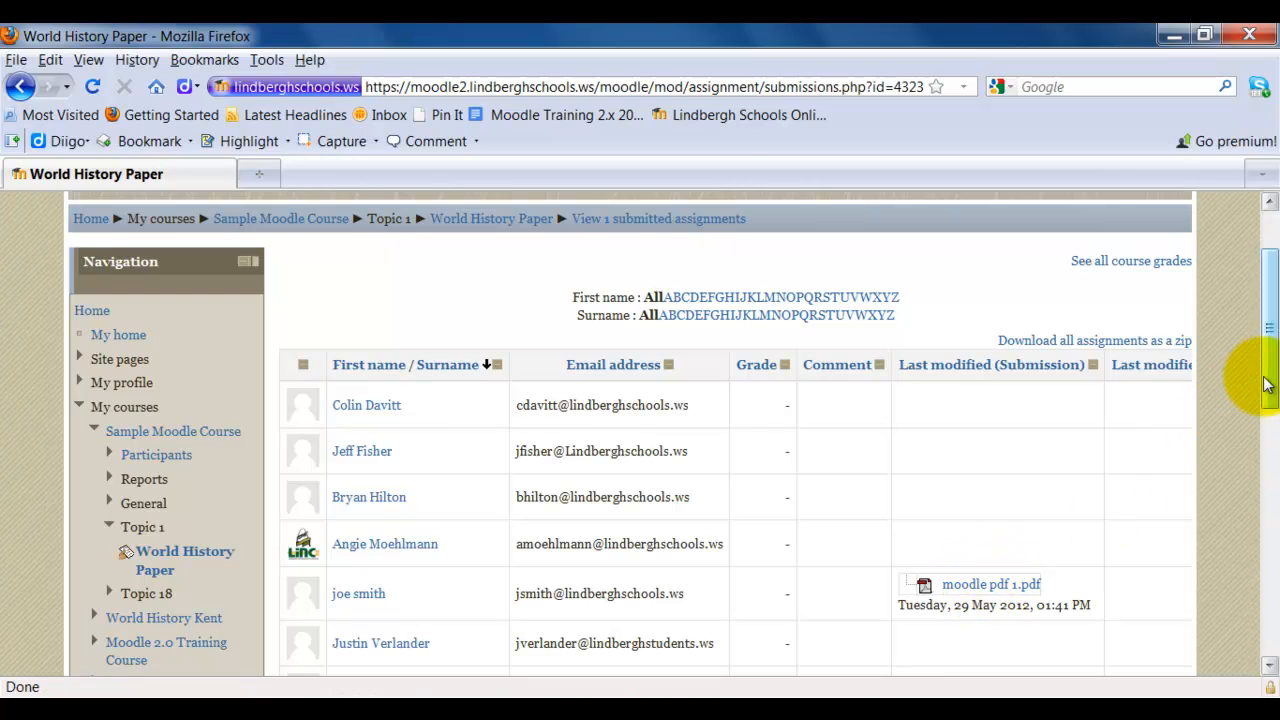
scroll(1265, 387, down, 1)
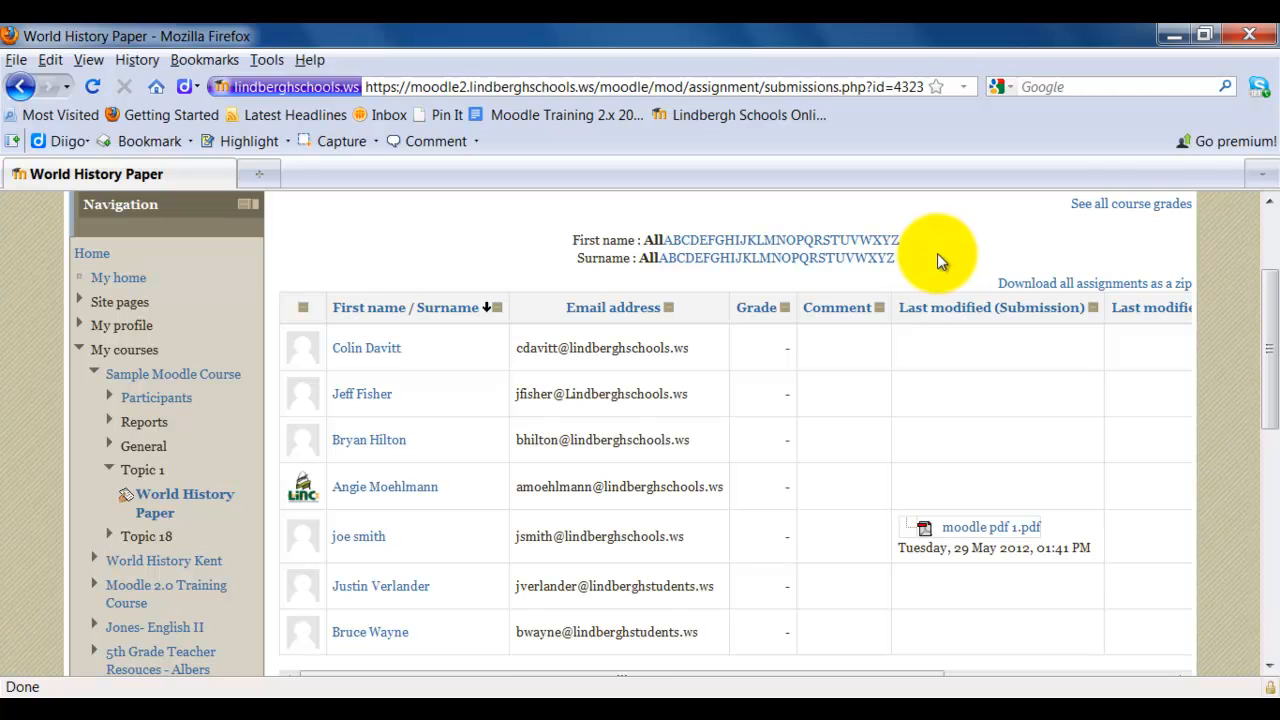
Sort the submissions by Last modified (Submission) in descending order so the submitted paper comes first
click(948, 319)
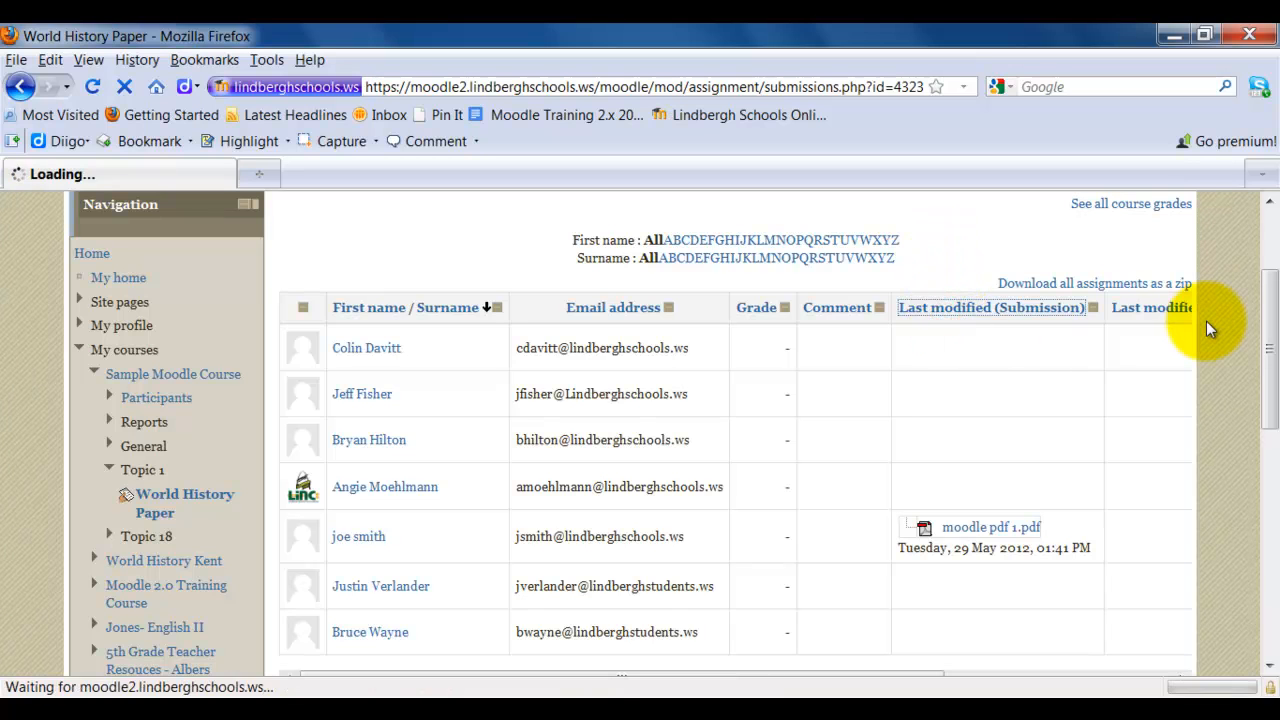
drag(1270, 307, 1272, 383)
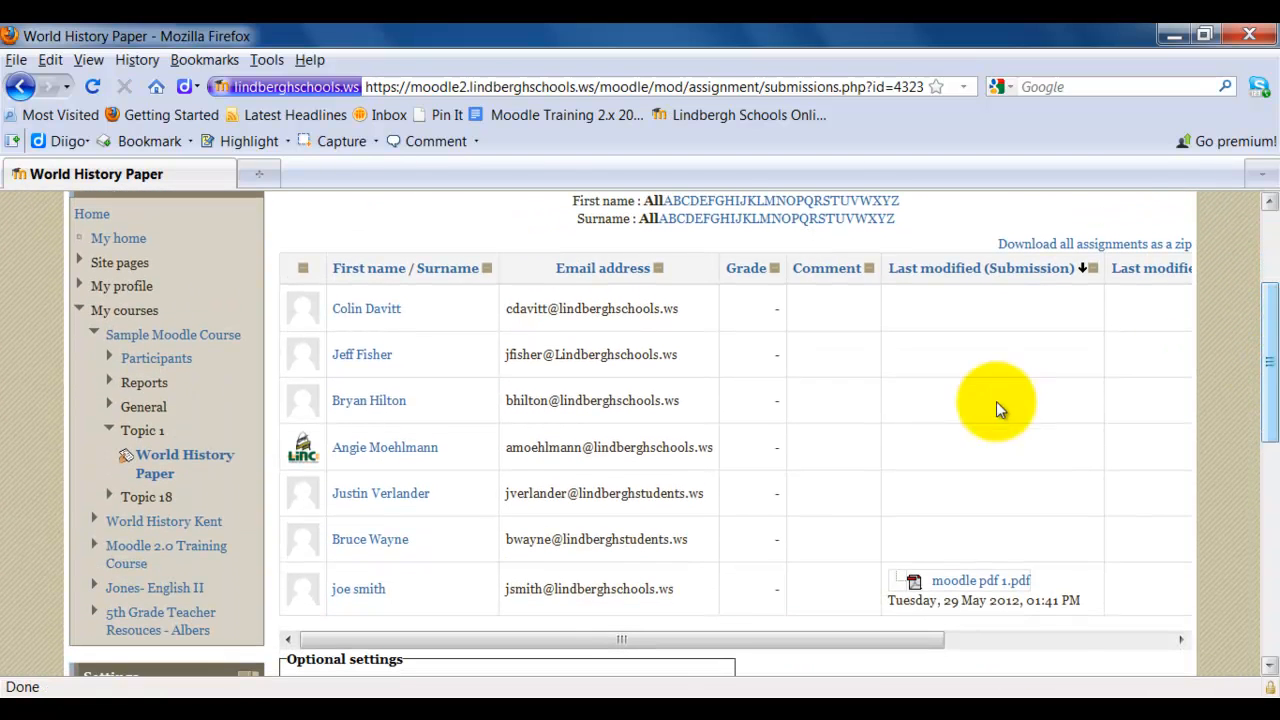
click(950, 270)
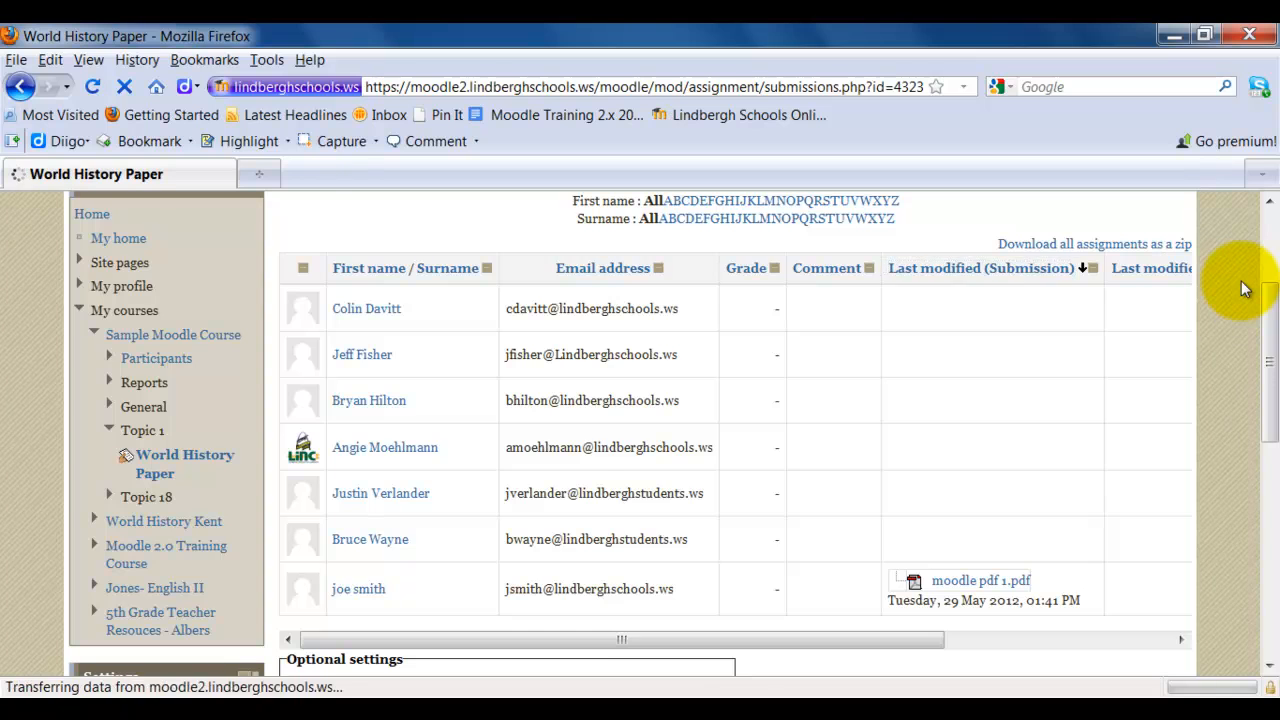
scroll(1243, 289, down, 2)
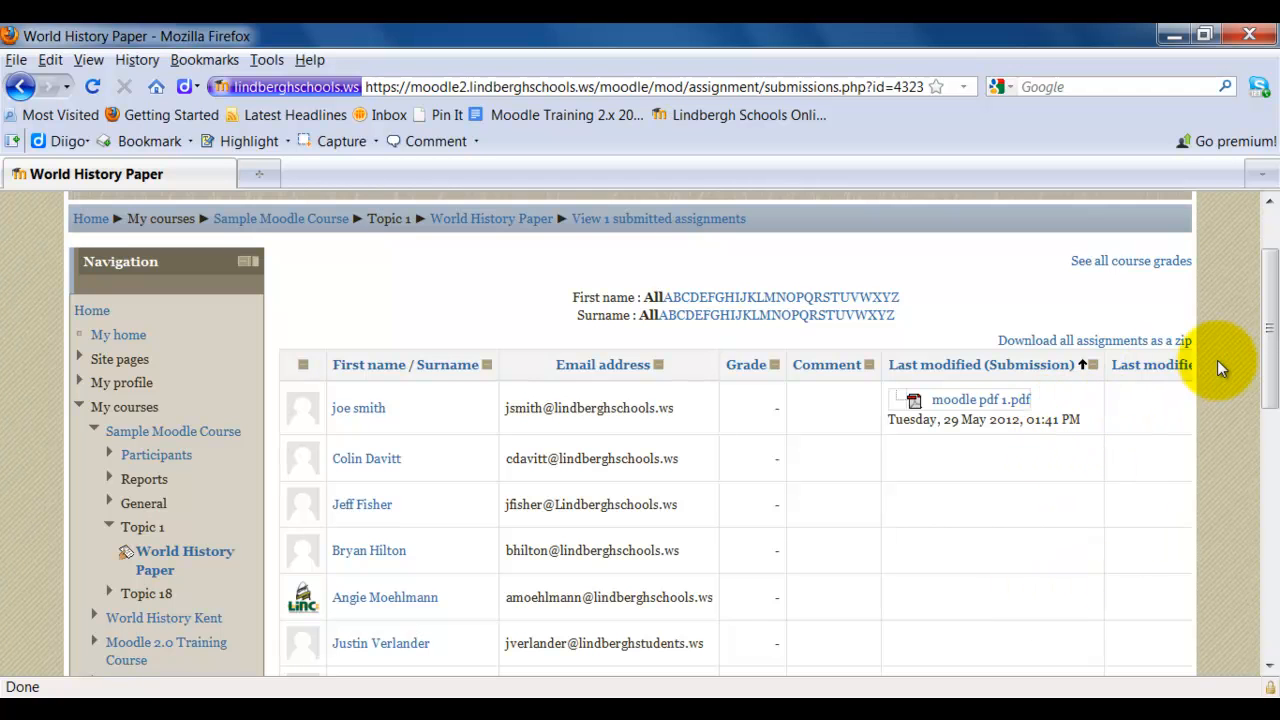
Open the grading page for the student who submitted moodle pdf 1.pdf
drag(1267, 357, 1273, 387)
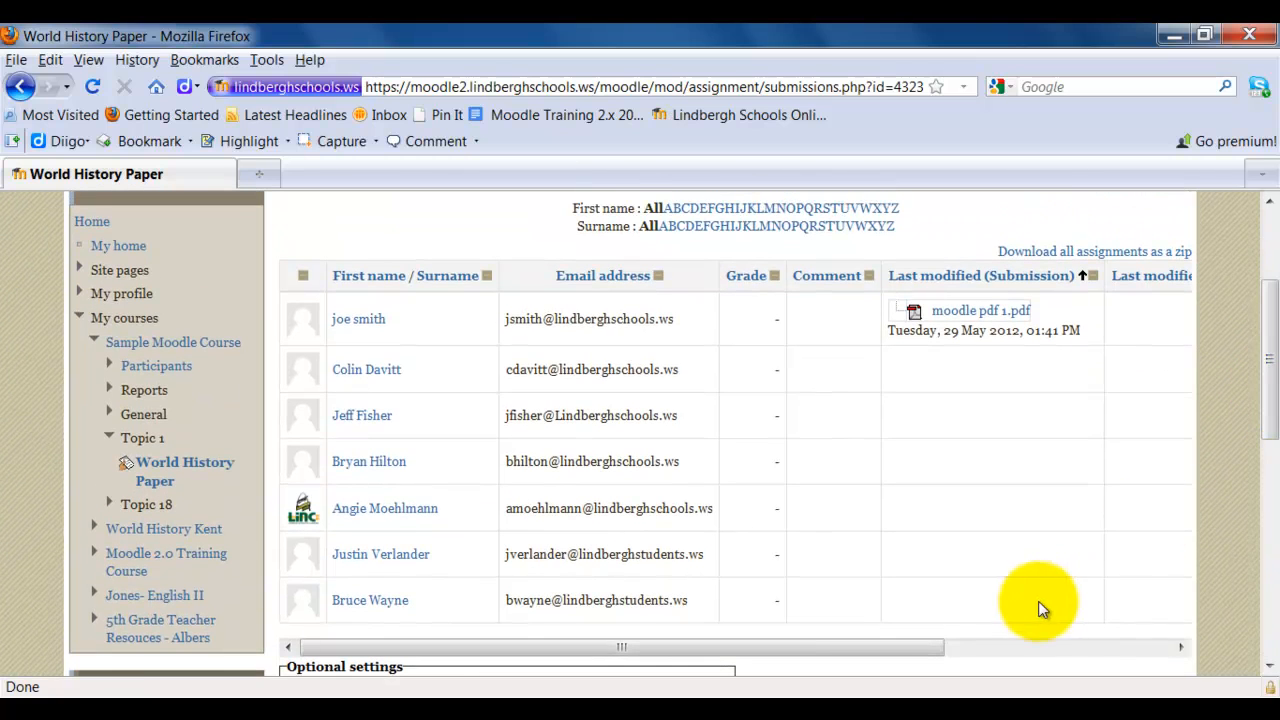
drag(914, 647, 1153, 652)
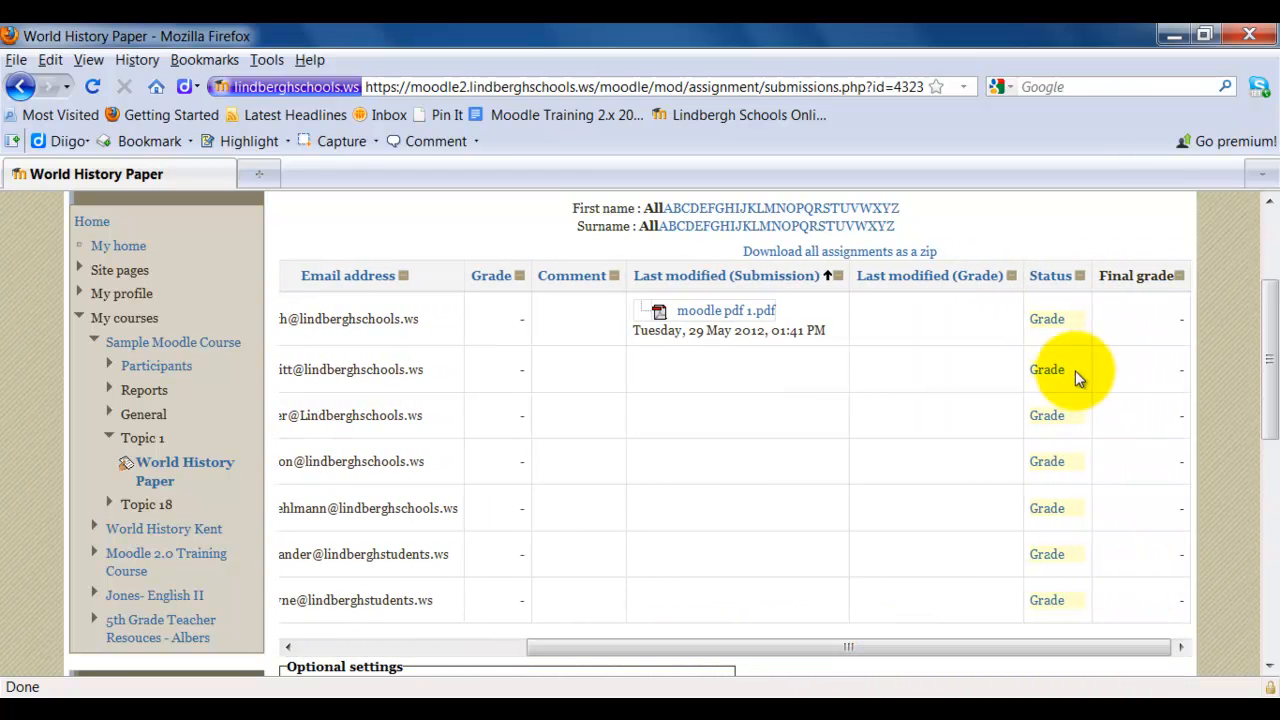
click(1047, 320)
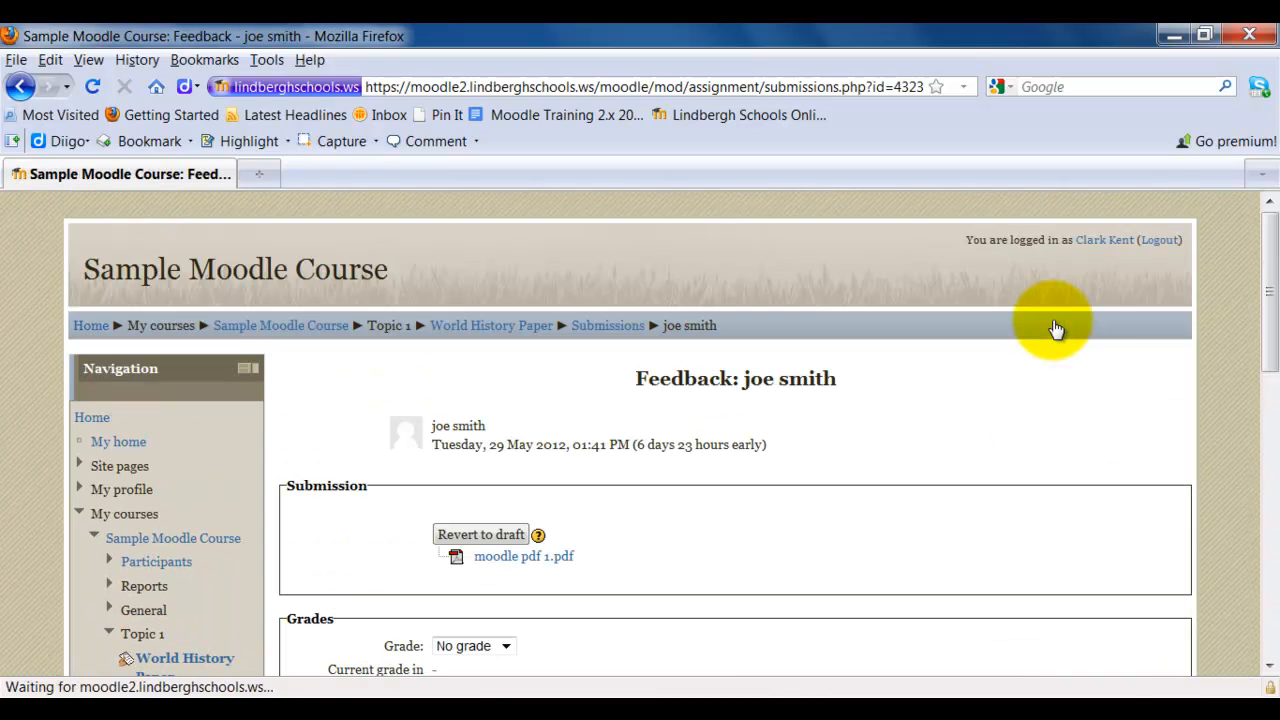
drag(1267, 258, 1270, 335)
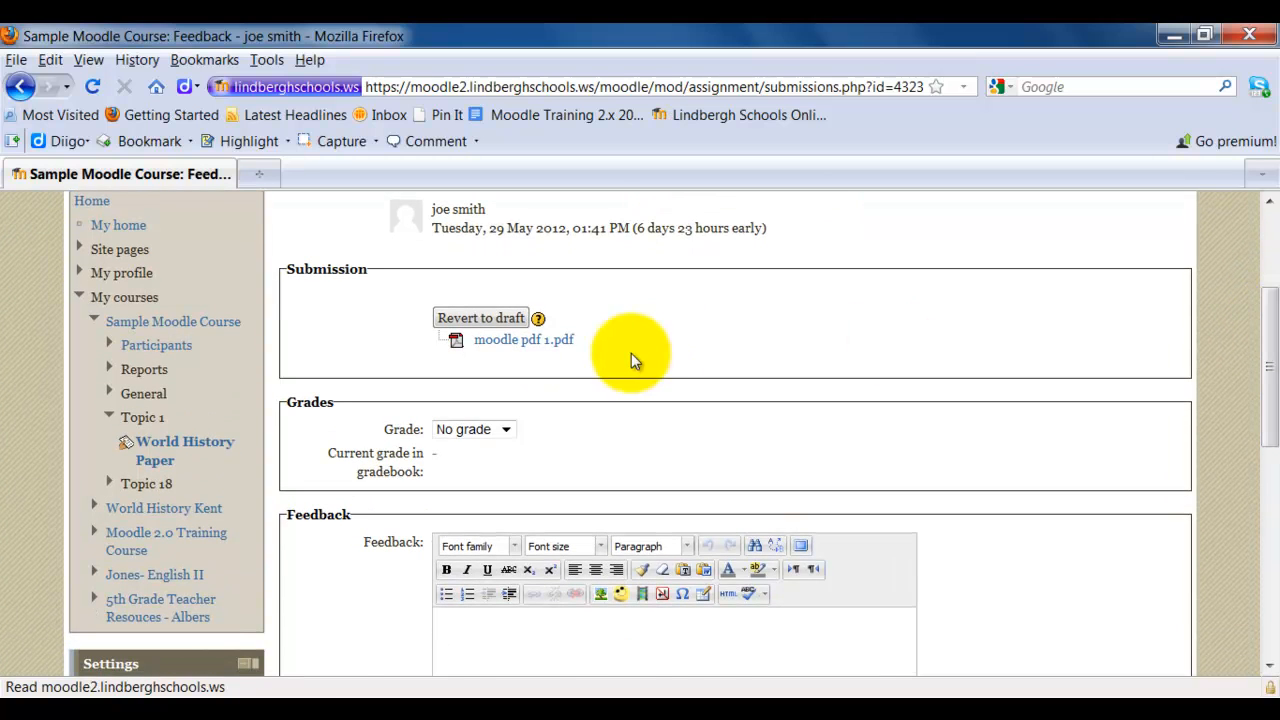
Set the student's grade to 100 / 100 and enter "Good job" as the feedback
click(520, 341)
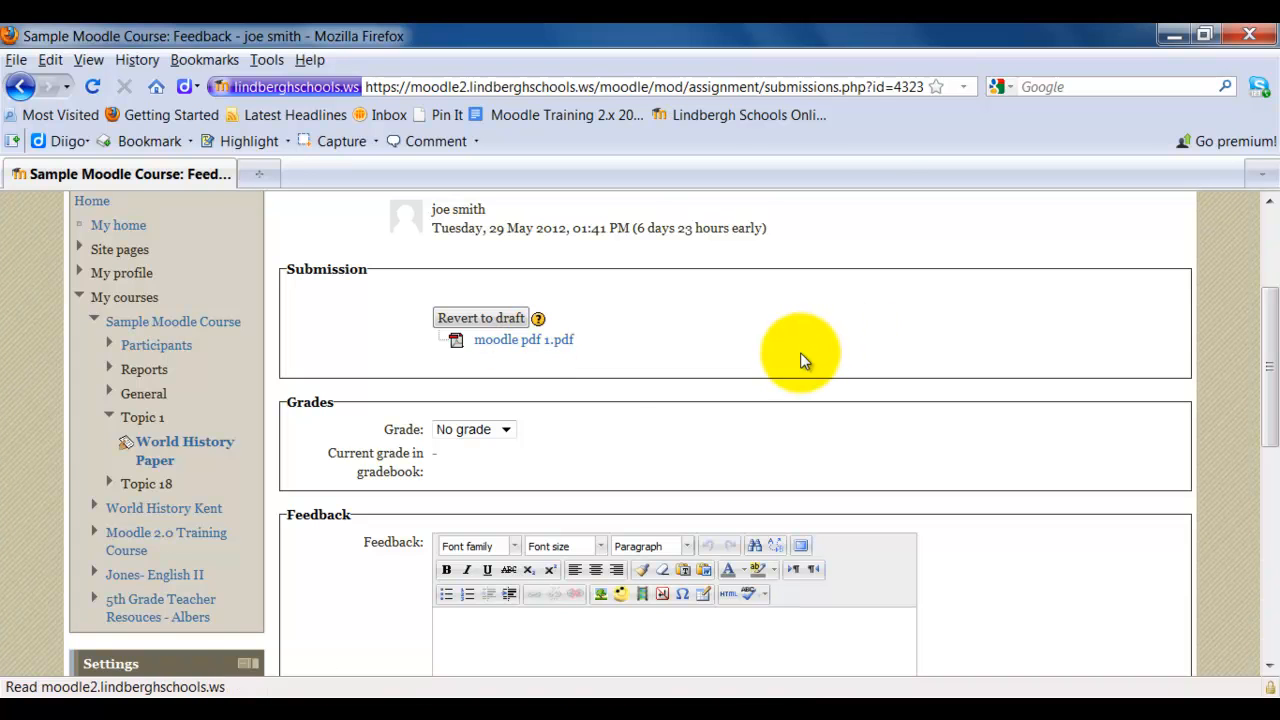
click(506, 430)
scroll(520, 565, down, 15)
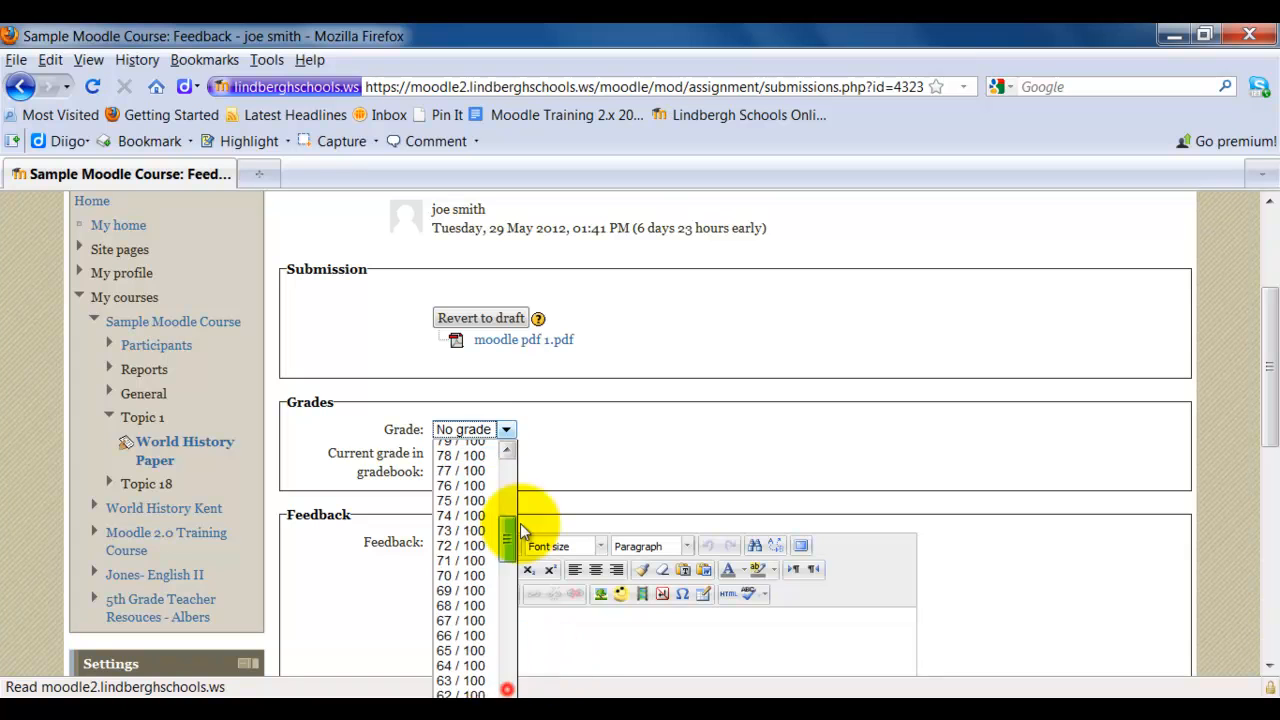
scroll(520, 567, up, 15)
click(488, 445)
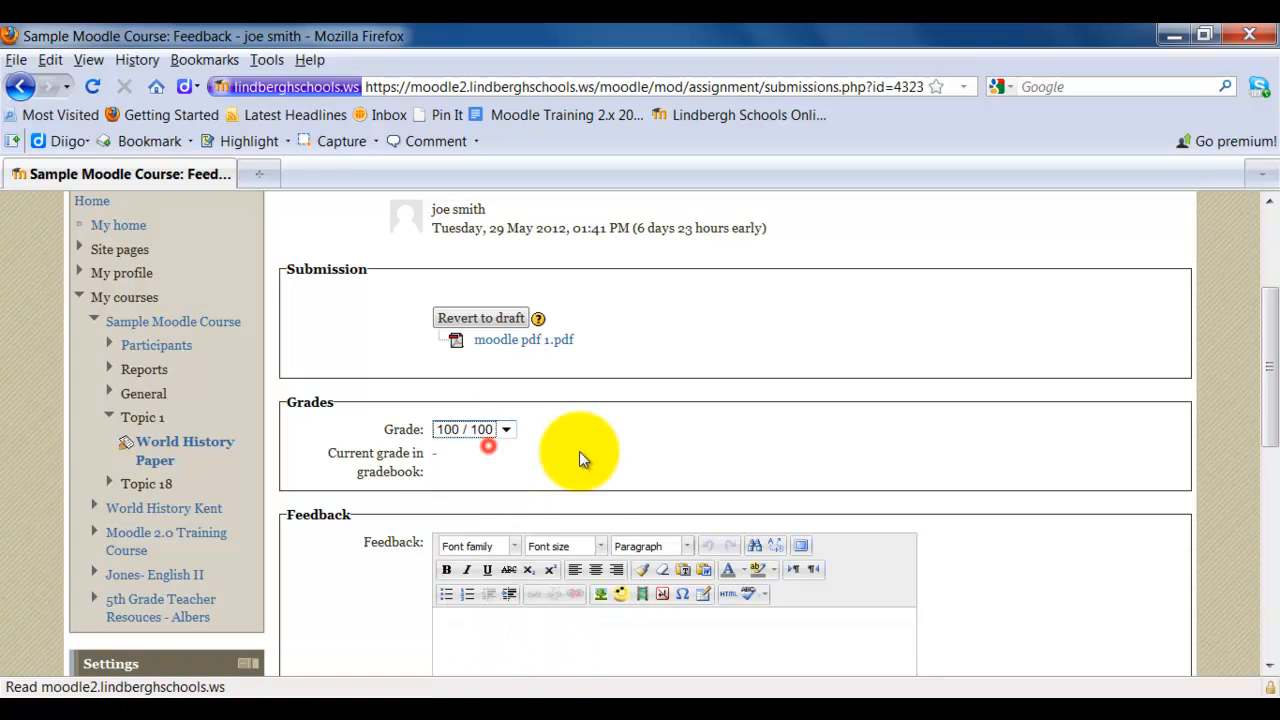
click(549, 636)
text(Good job)
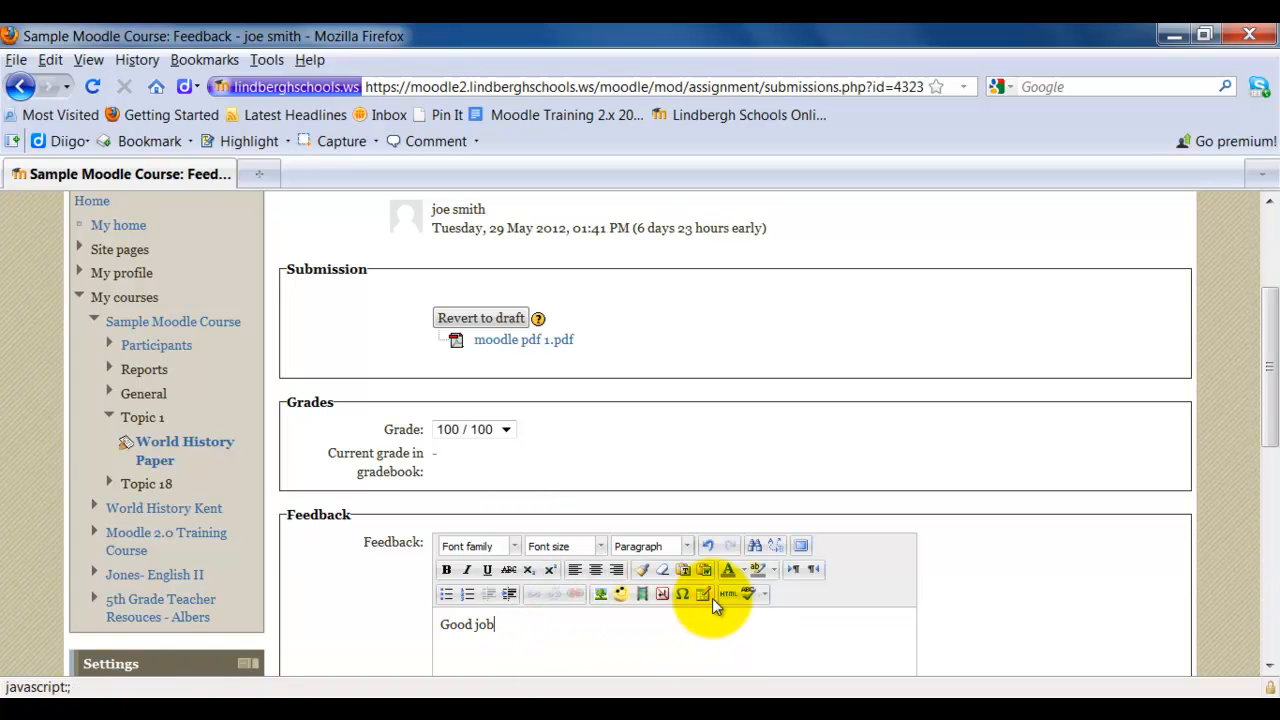
Open the submitted moodle pdf 1.pdf in Adobe Reader and maximize its window
click(523, 345)
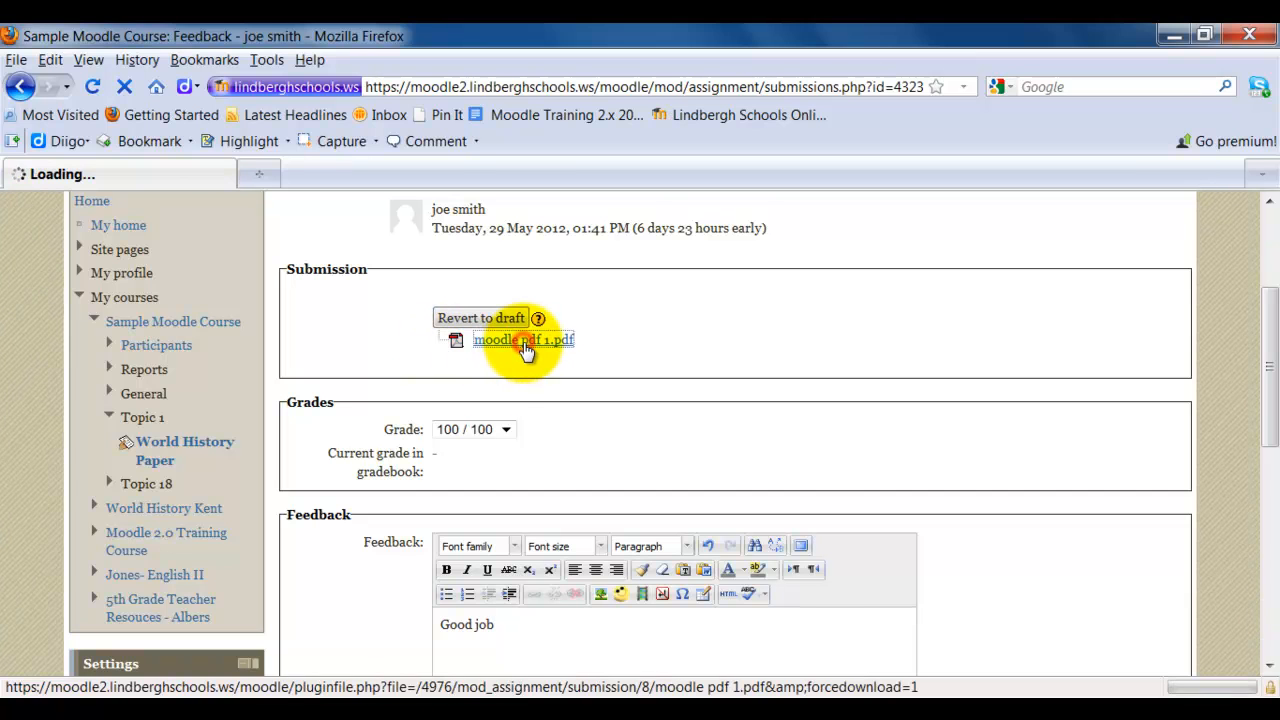
click(353, 443)
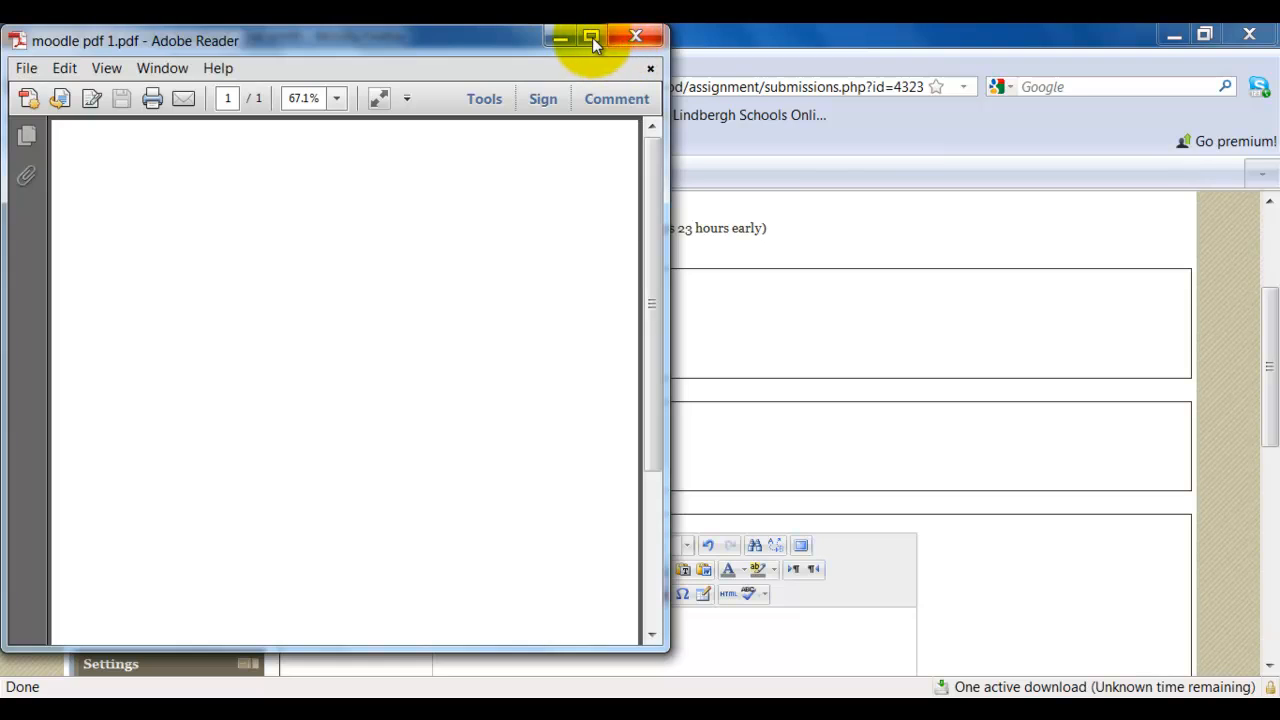
click(591, 37)
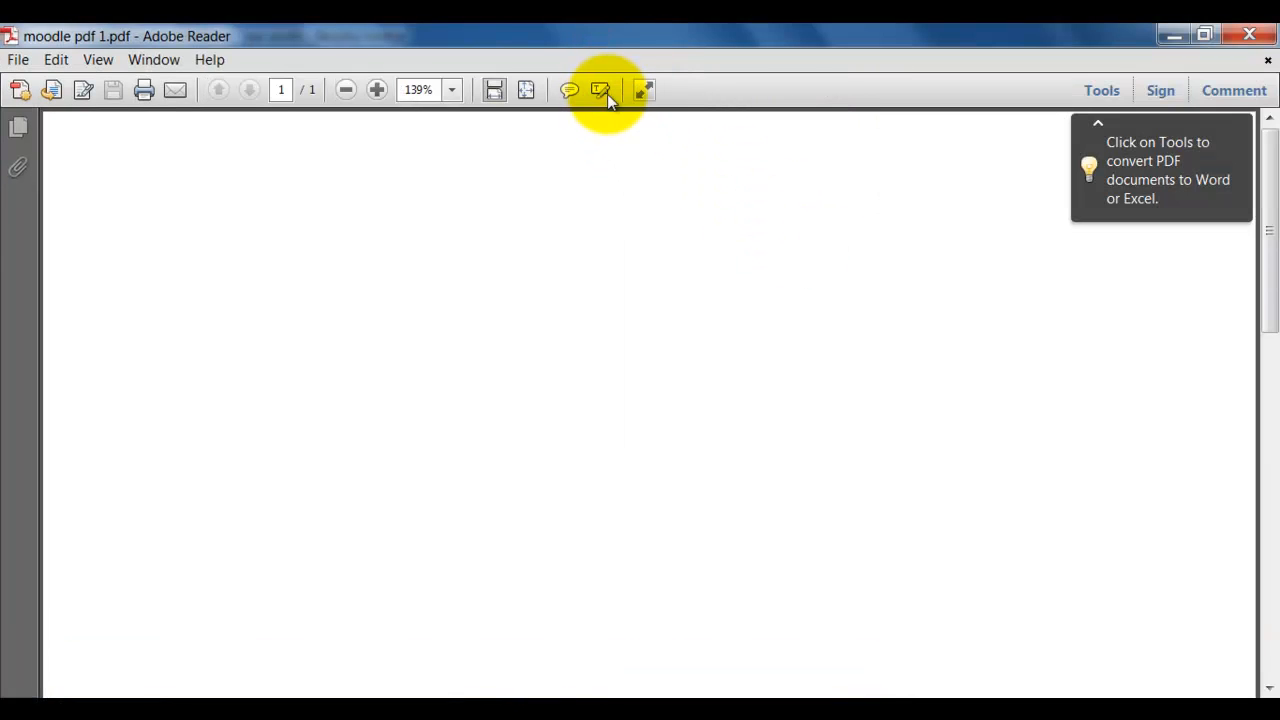
Add a sticky note comment near the top of the submitted PDF's page
click(602, 91)
click(441, 224)
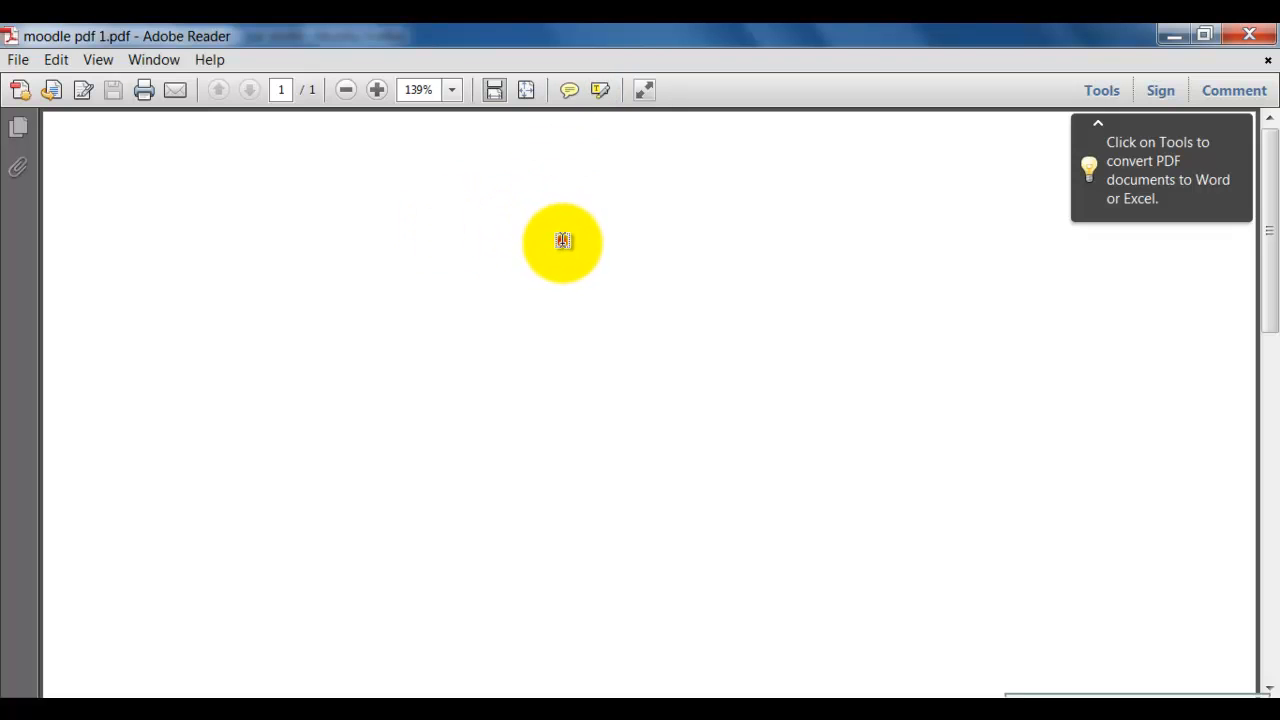
click(560, 240)
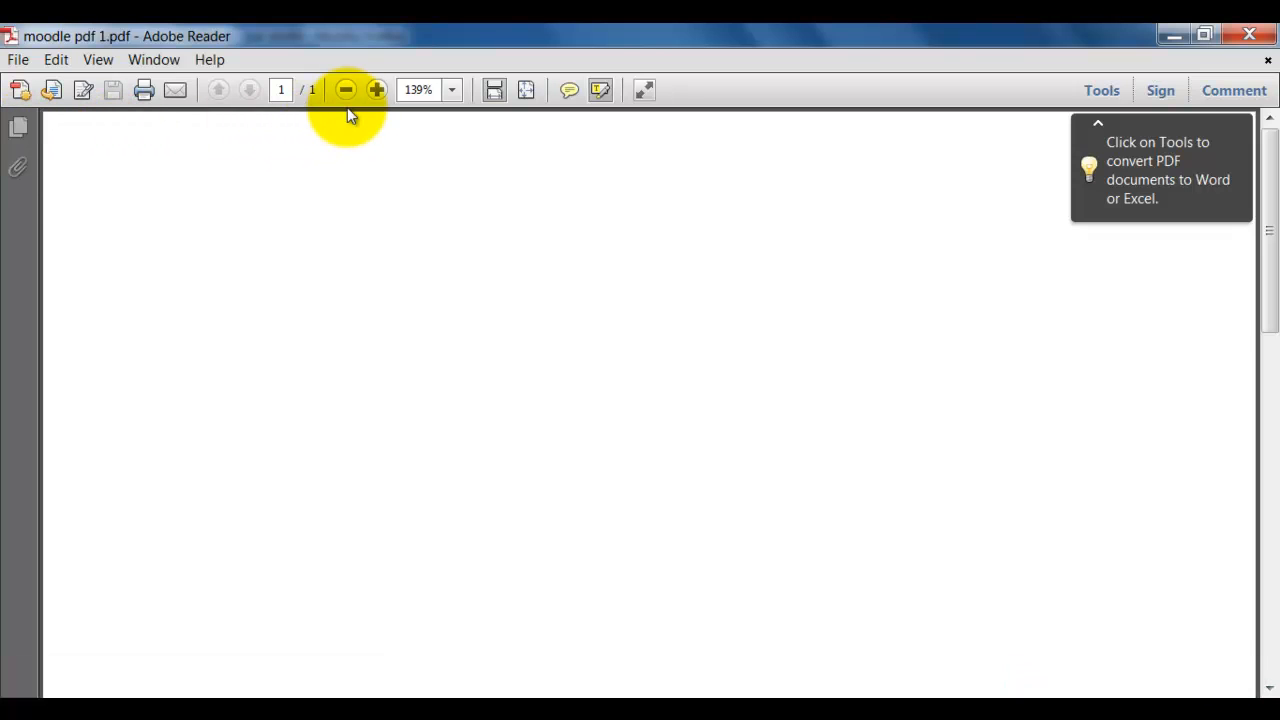
click(565, 90)
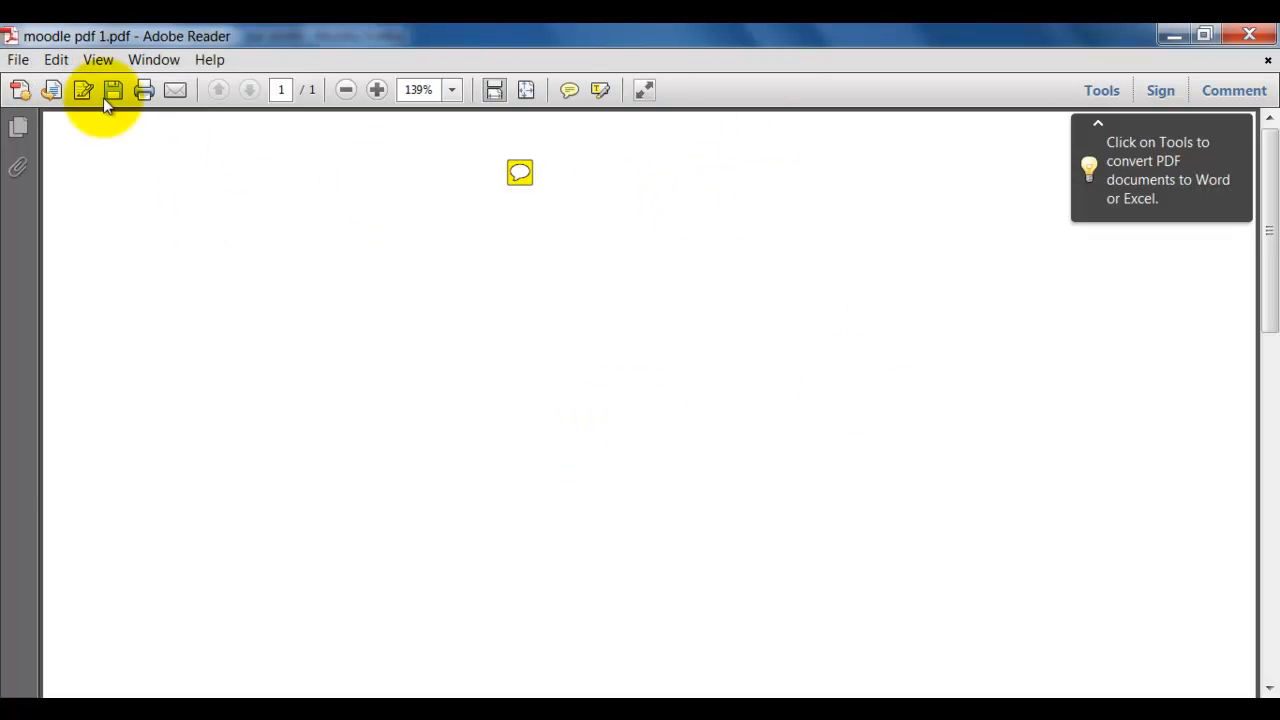
Save the annotated PDF to the Desktop as "moodle pdf 1 graded" and close Adobe Reader
click(18, 61)
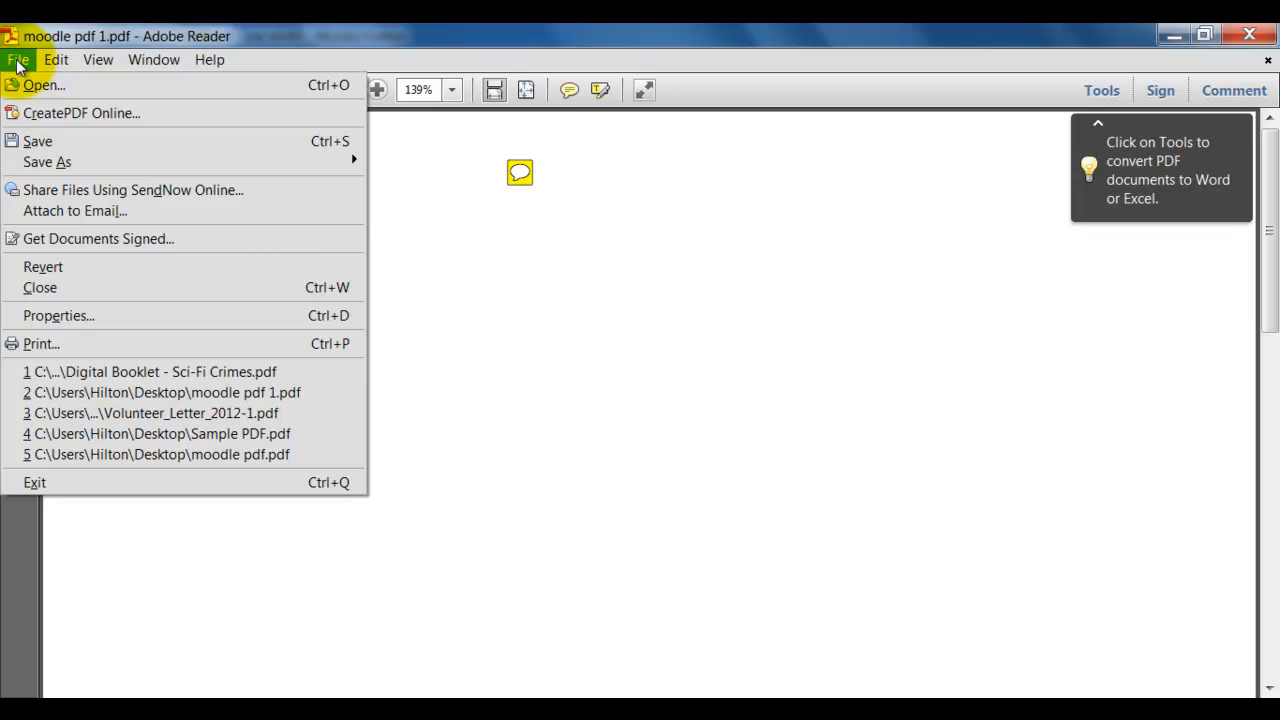
mouse_move(49, 163)
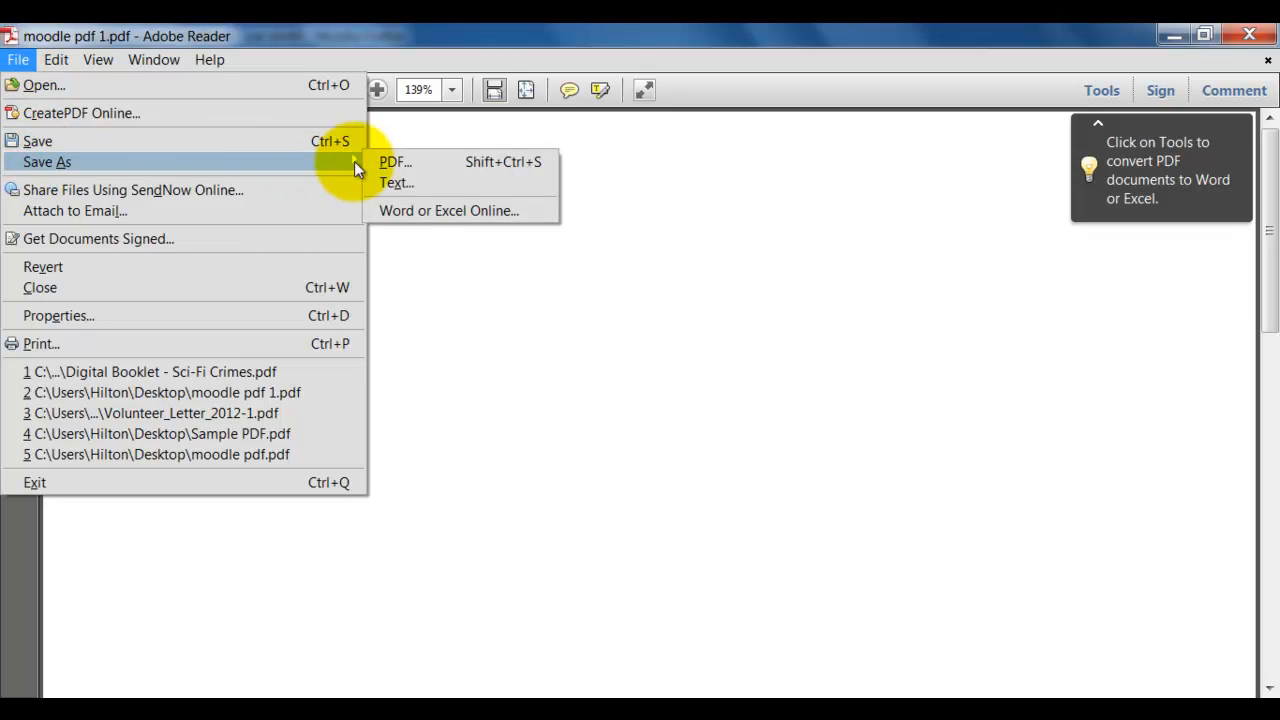
click(392, 162)
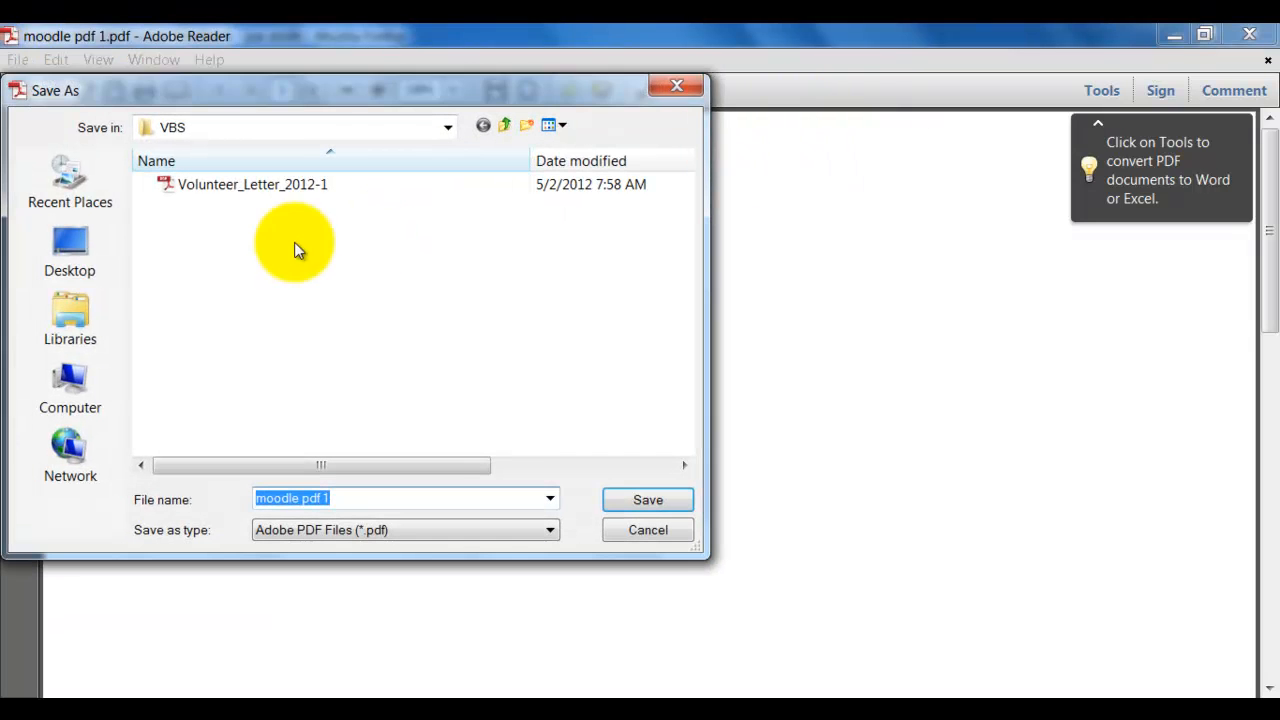
click(78, 249)
click(344, 496)
text(graded)
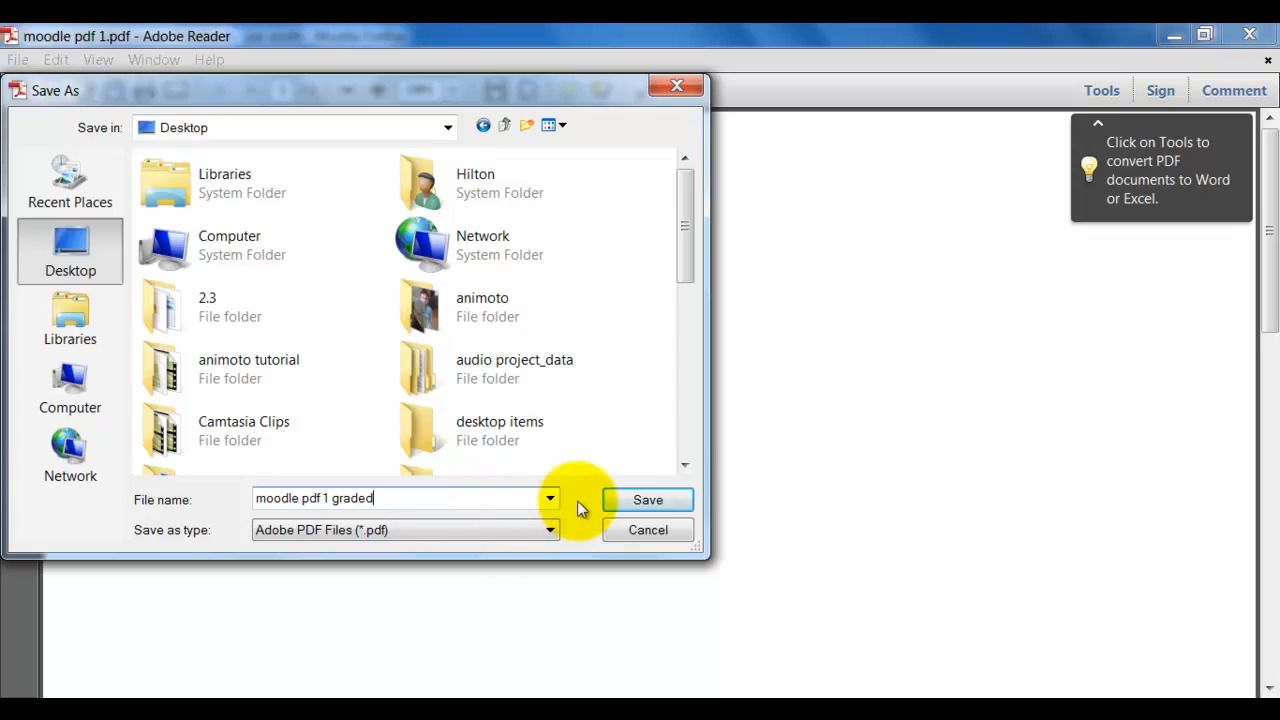
click(650, 500)
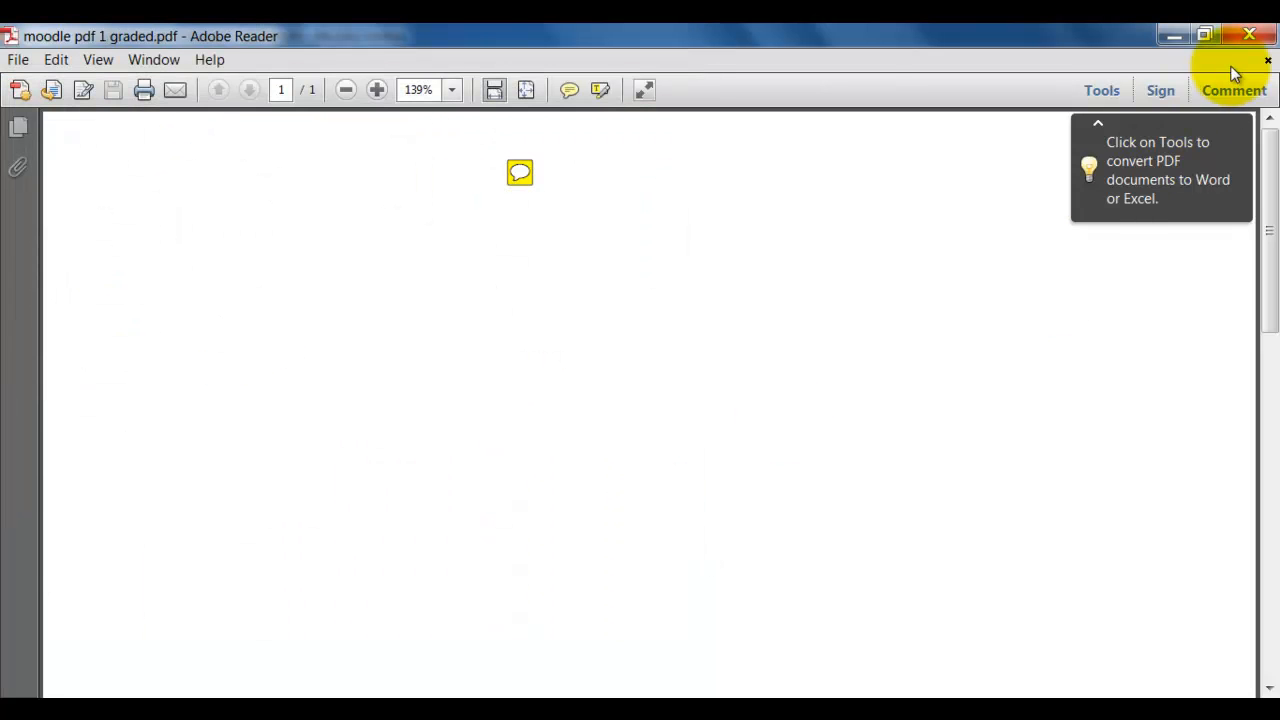
click(1249, 35)
Upload "moodle pdf 1 graded" from the Desktop as a response file for the student and save the grading changes
click(1047, 443)
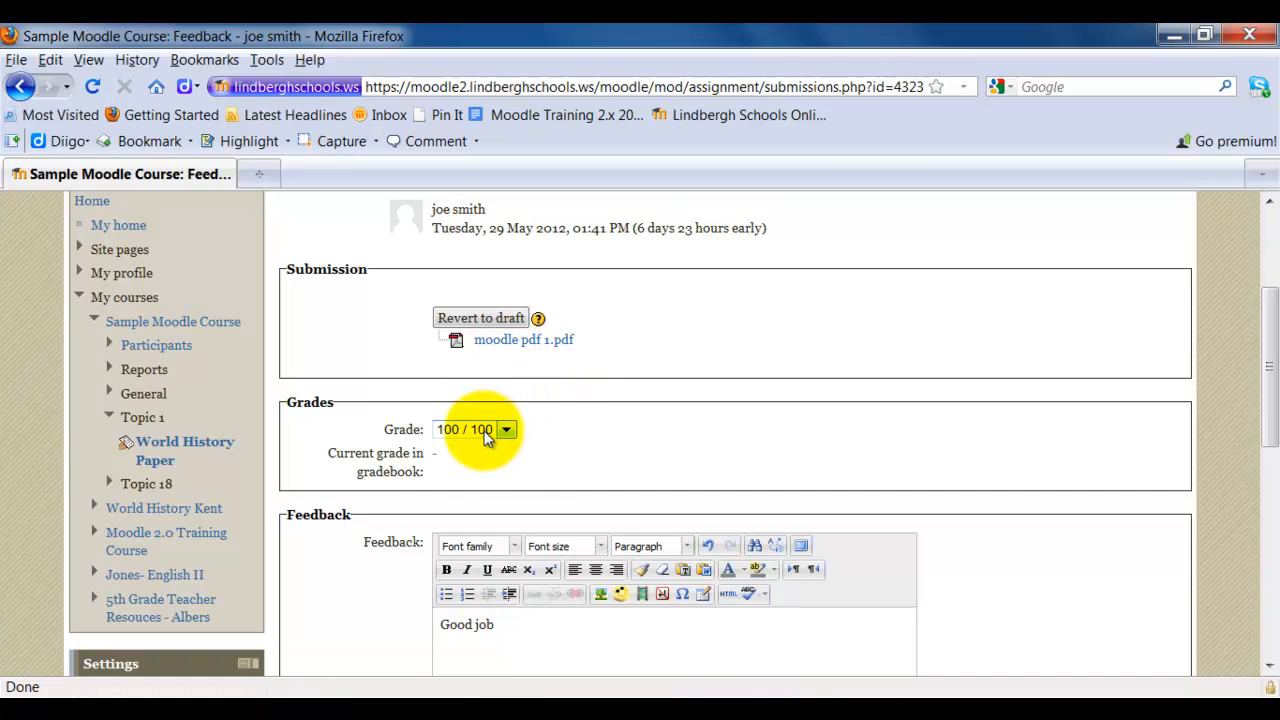
scroll(988, 554, down, 5)
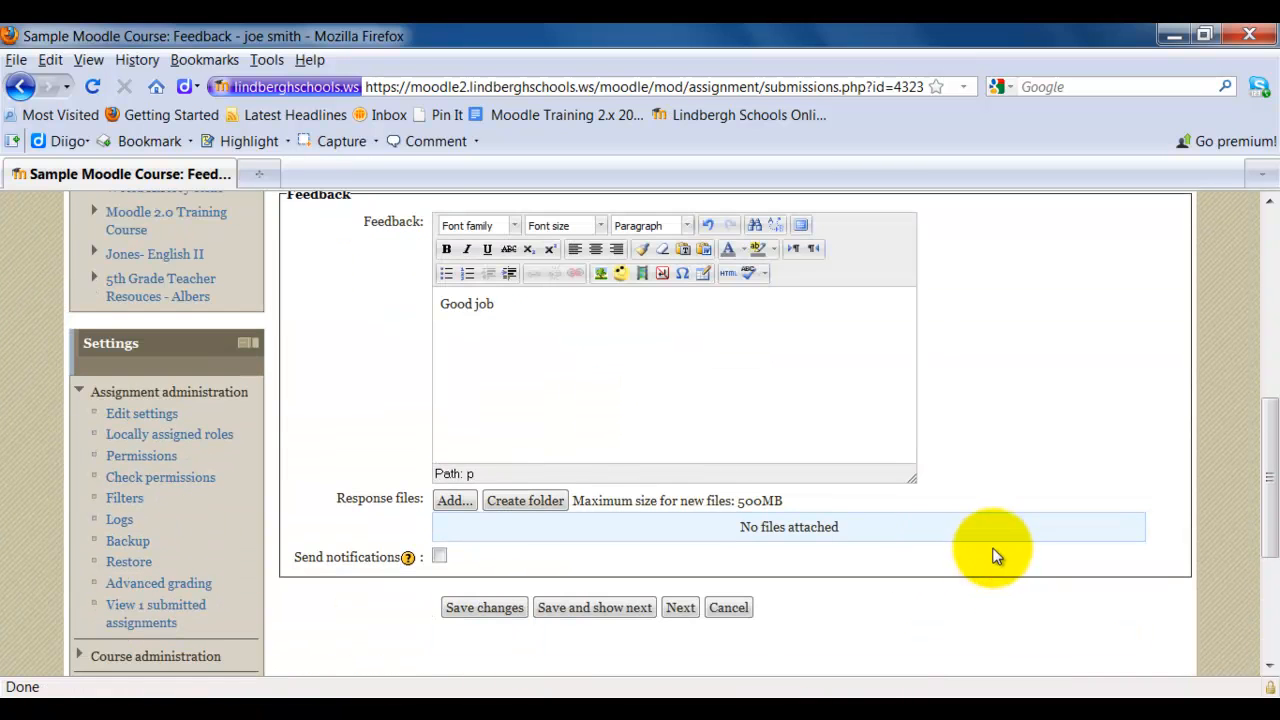
click(450, 504)
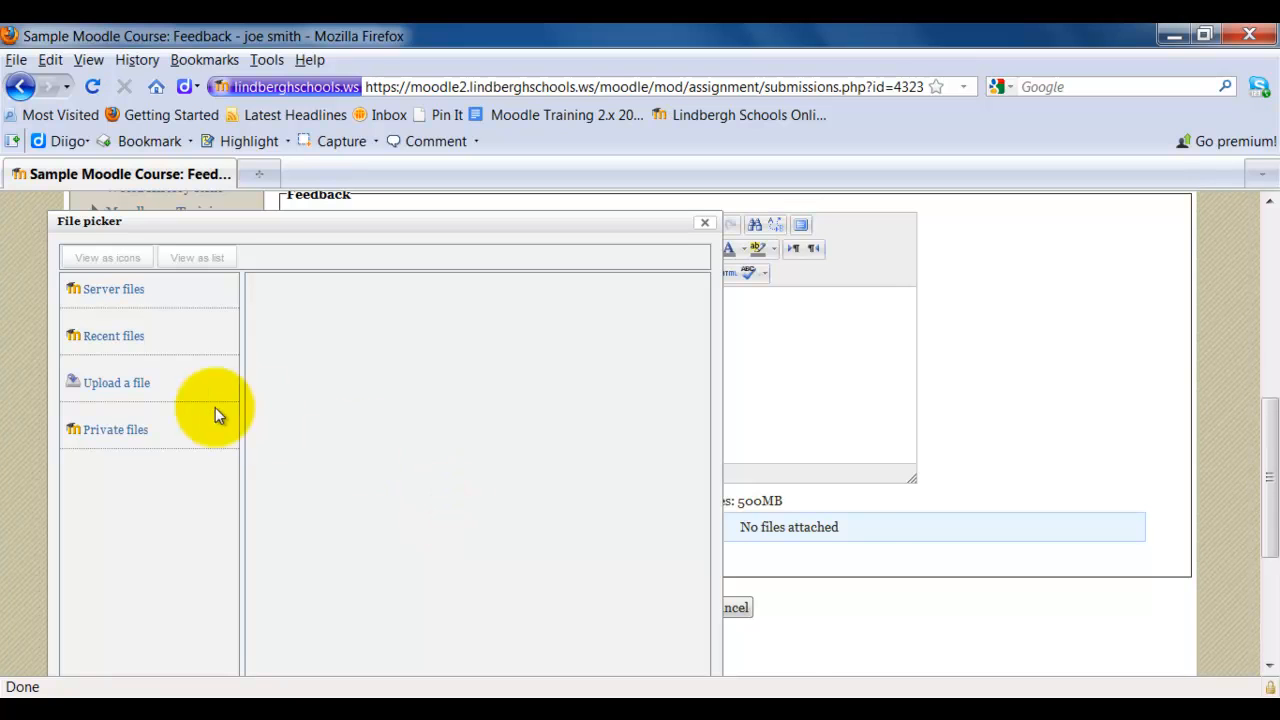
click(103, 384)
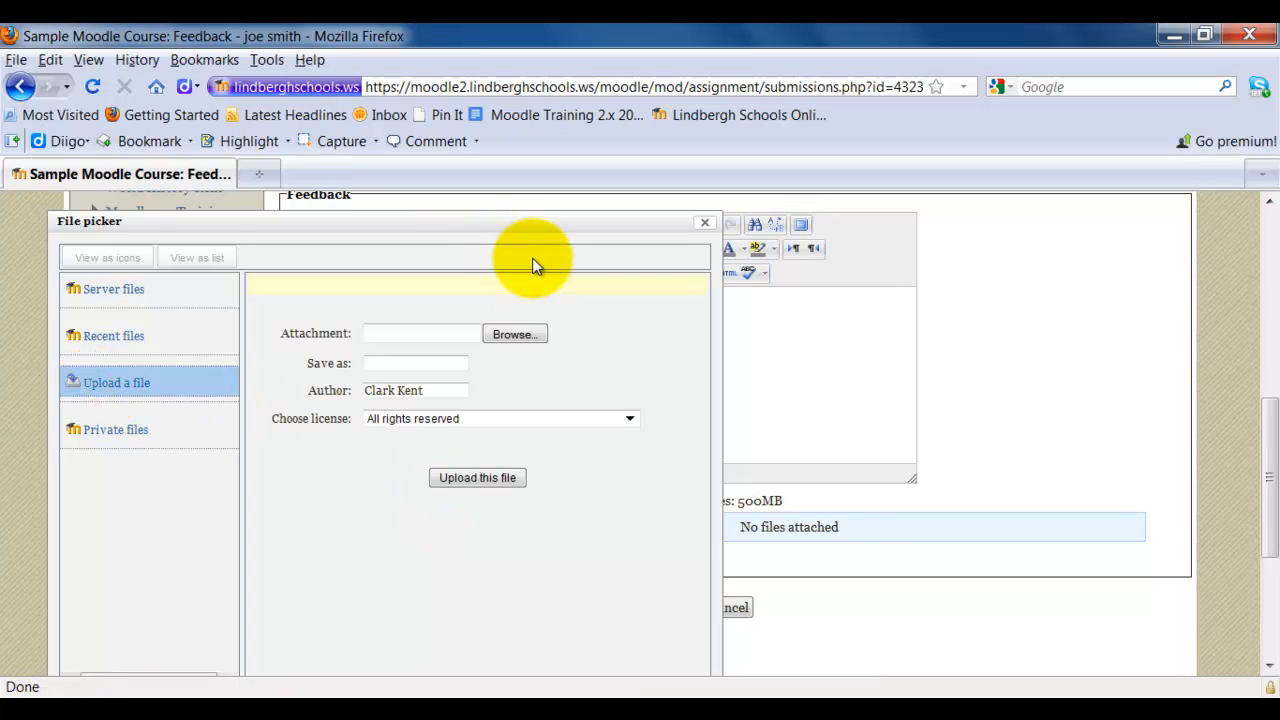
click(514, 333)
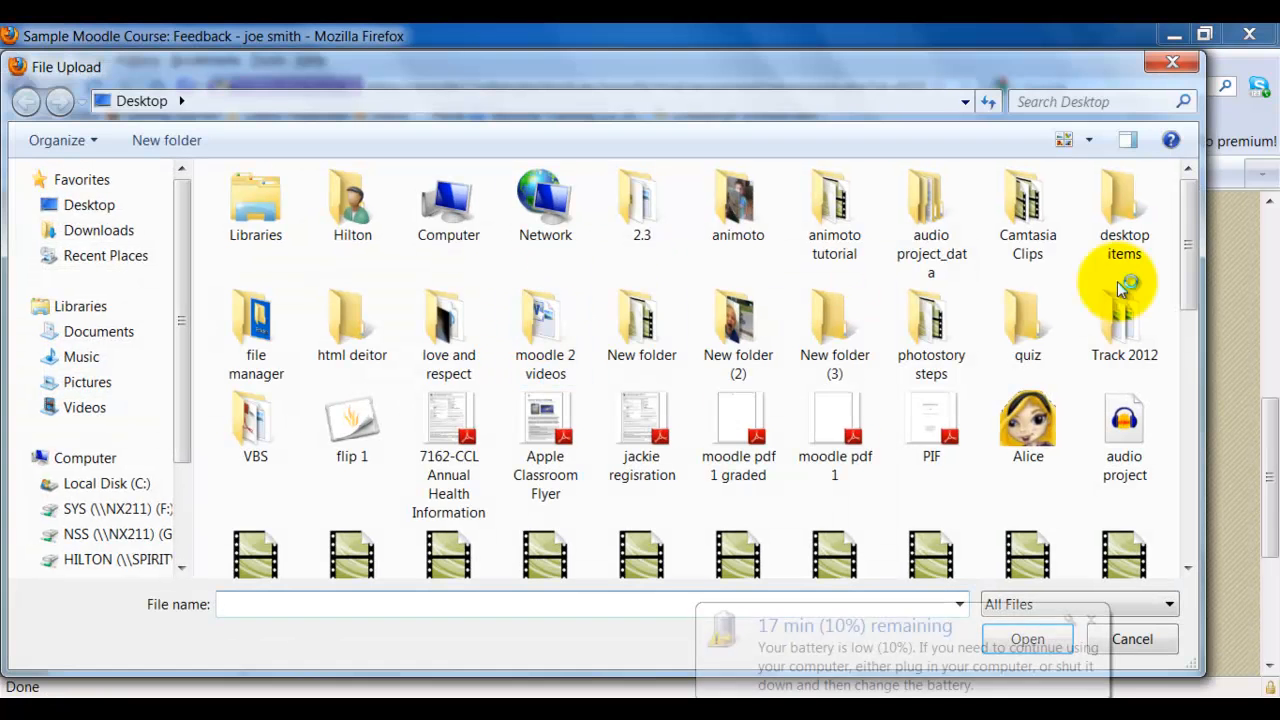
click(1089, 623)
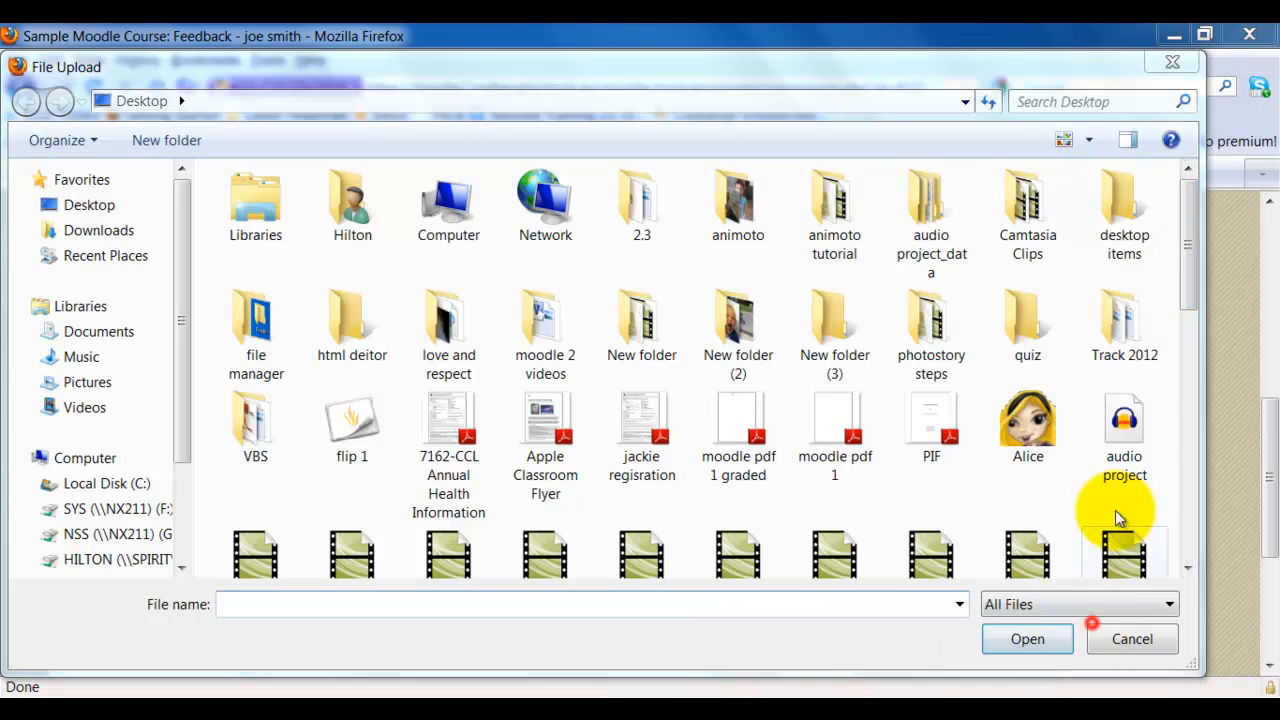
drag(1188, 270, 1193, 285)
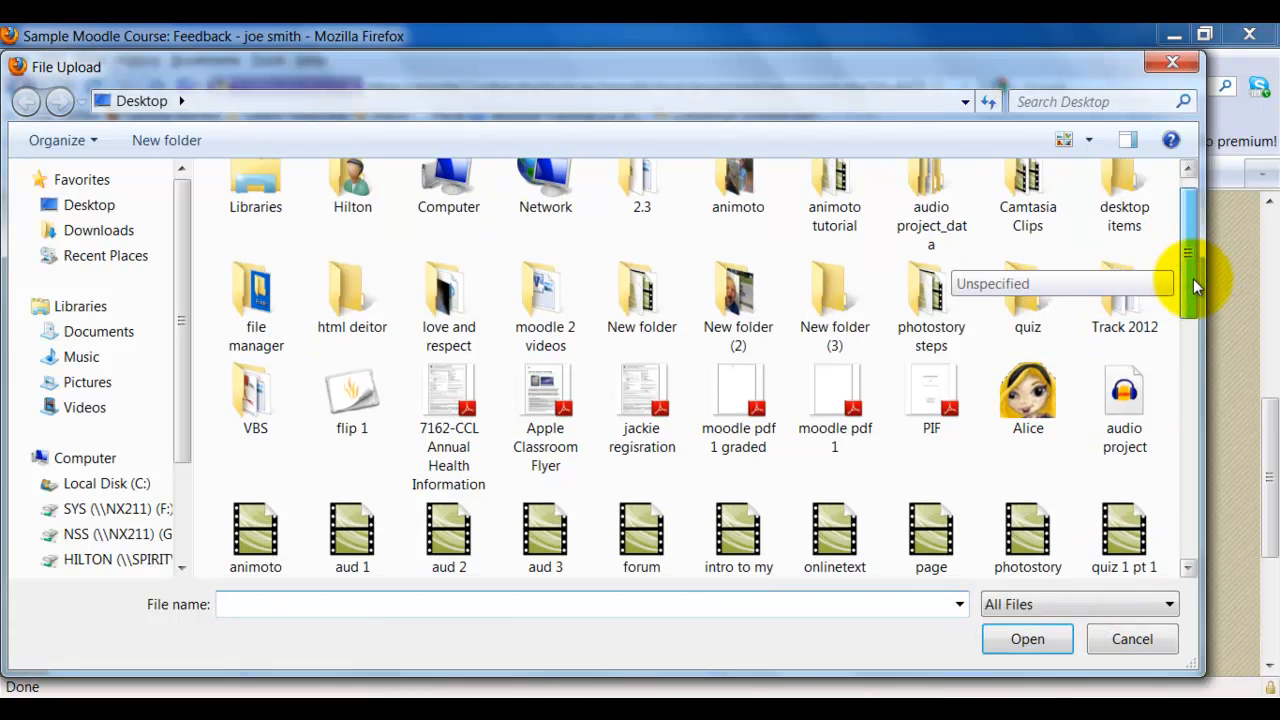
click(737, 435)
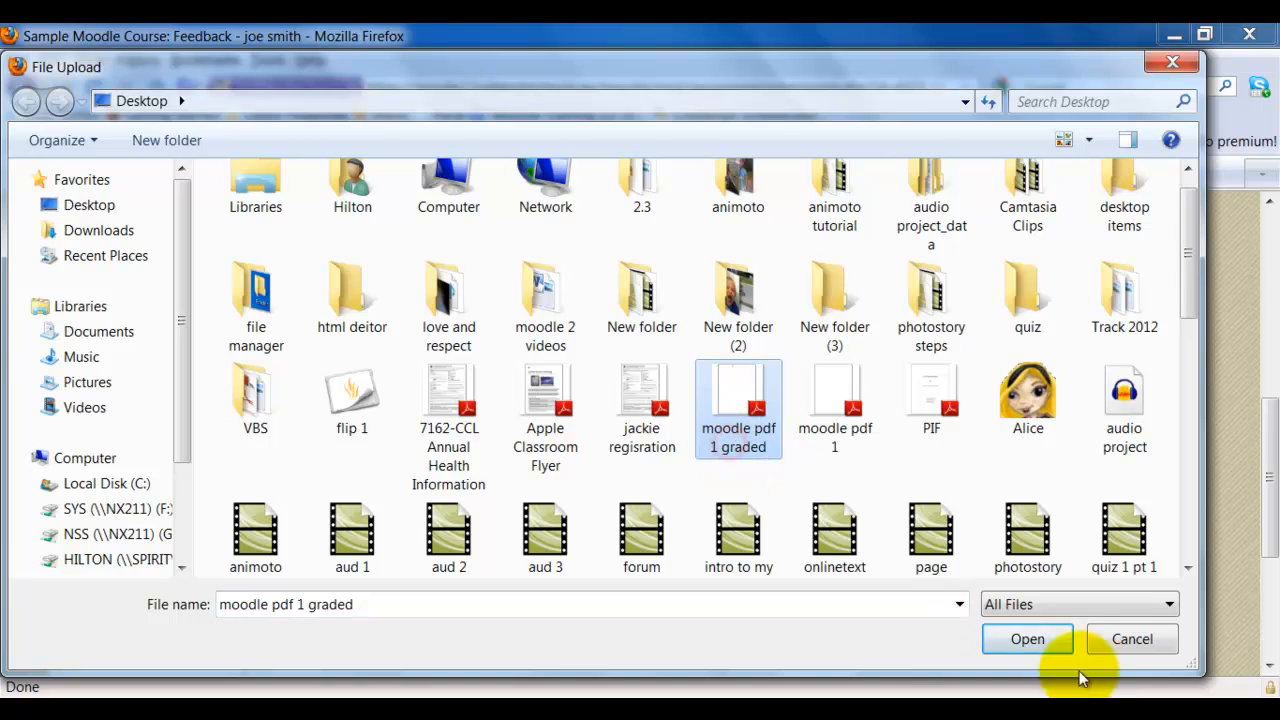
click(1020, 639)
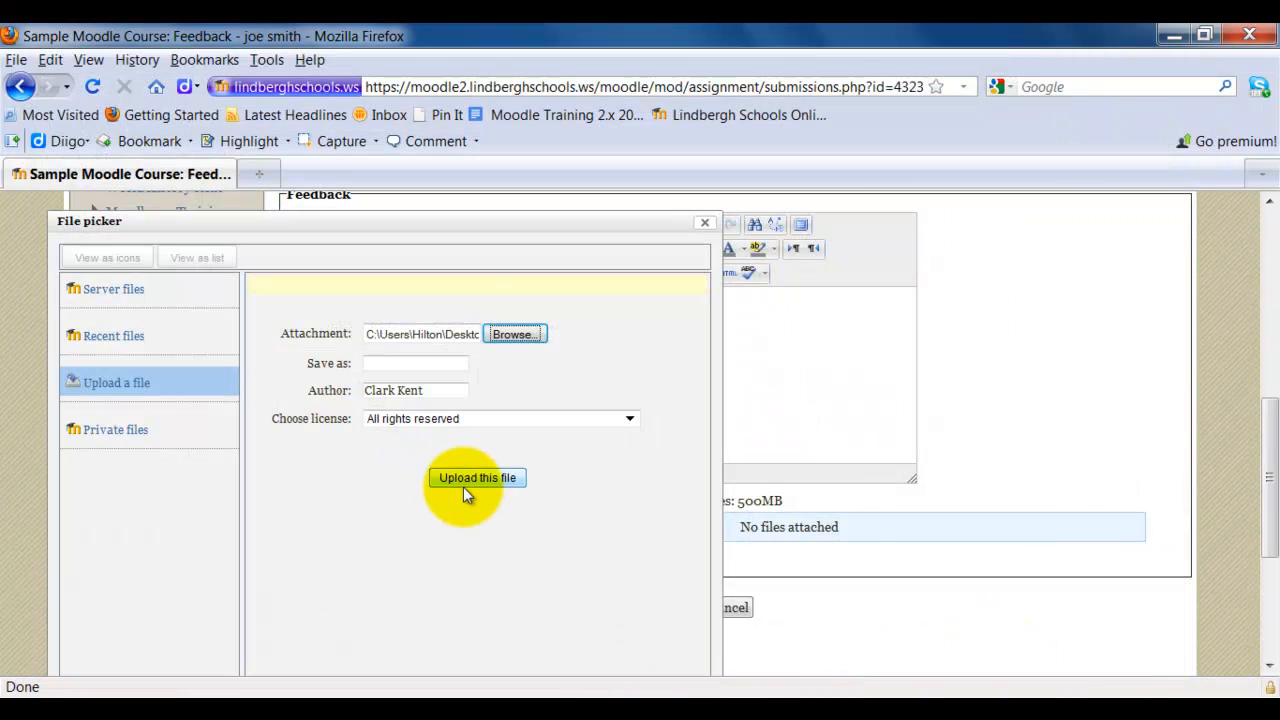
click(463, 487)
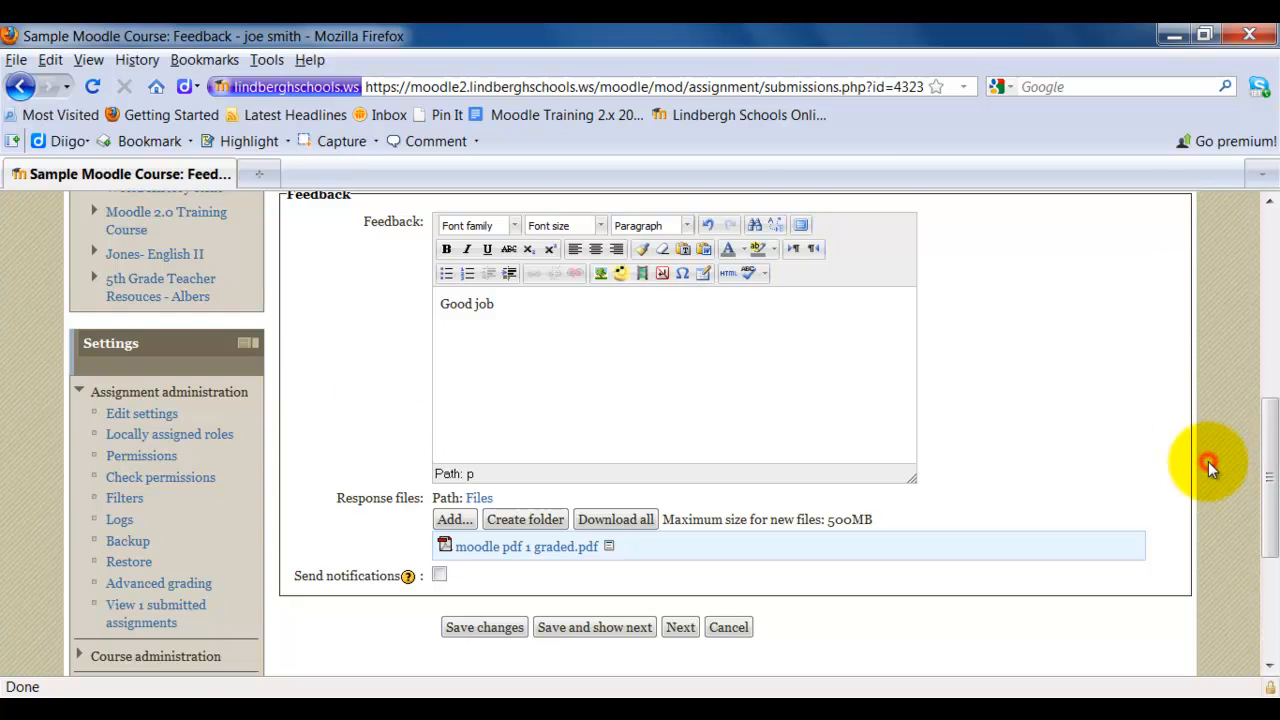
scroll(1214, 463, down, 4)
click(503, 417)
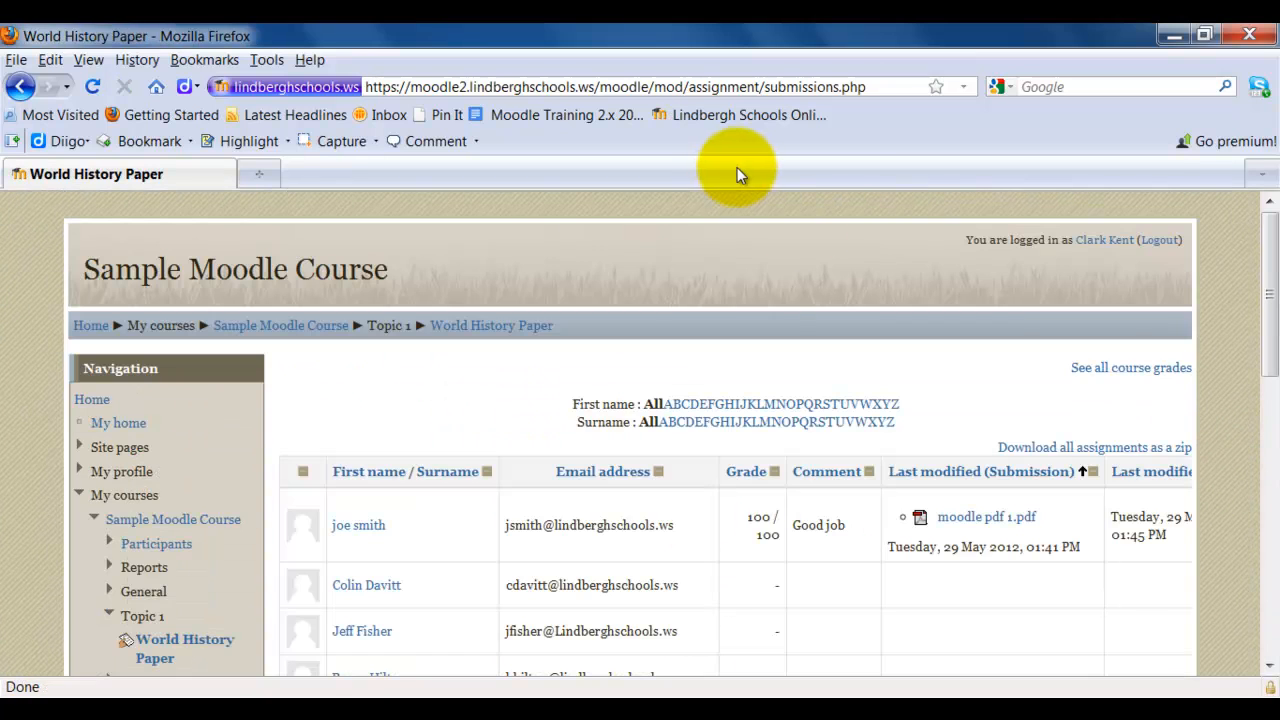
Enable Allow quick grading in the submissions table's optional settings and save the preferences
scroll(1257, 423, down, 2)
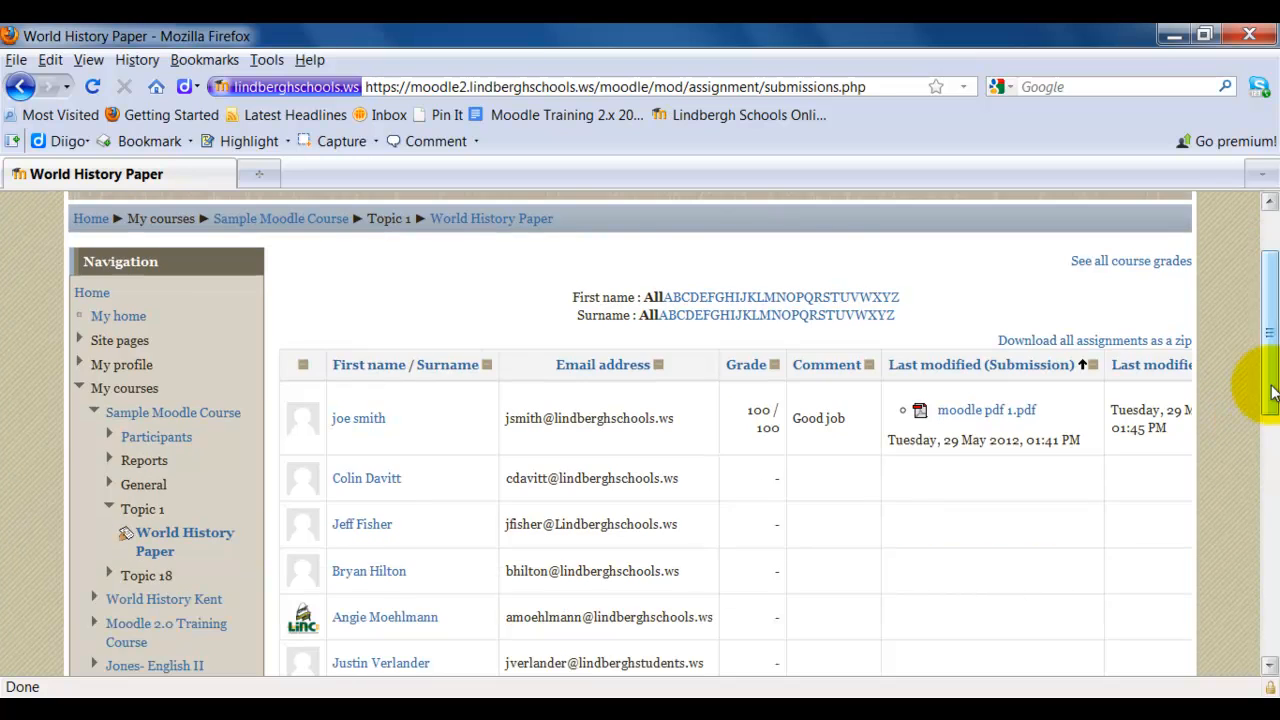
scroll(1262, 410, down, 2)
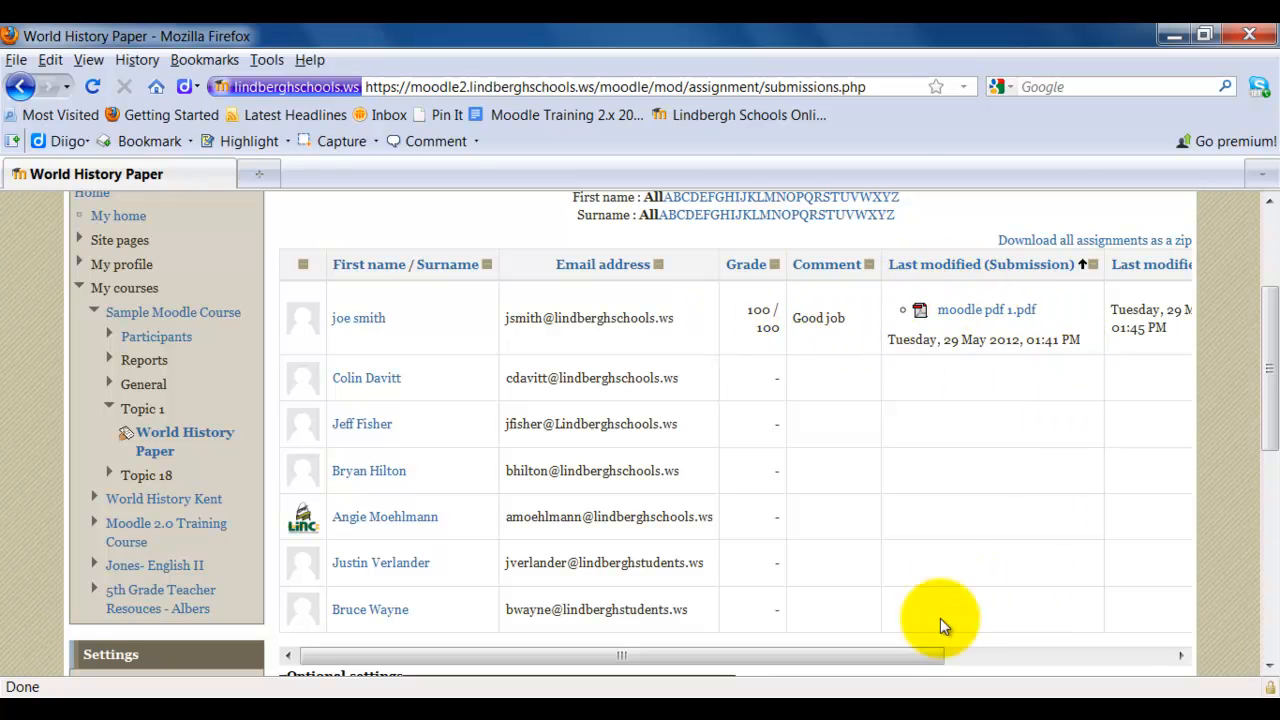
drag(926, 655, 1164, 668)
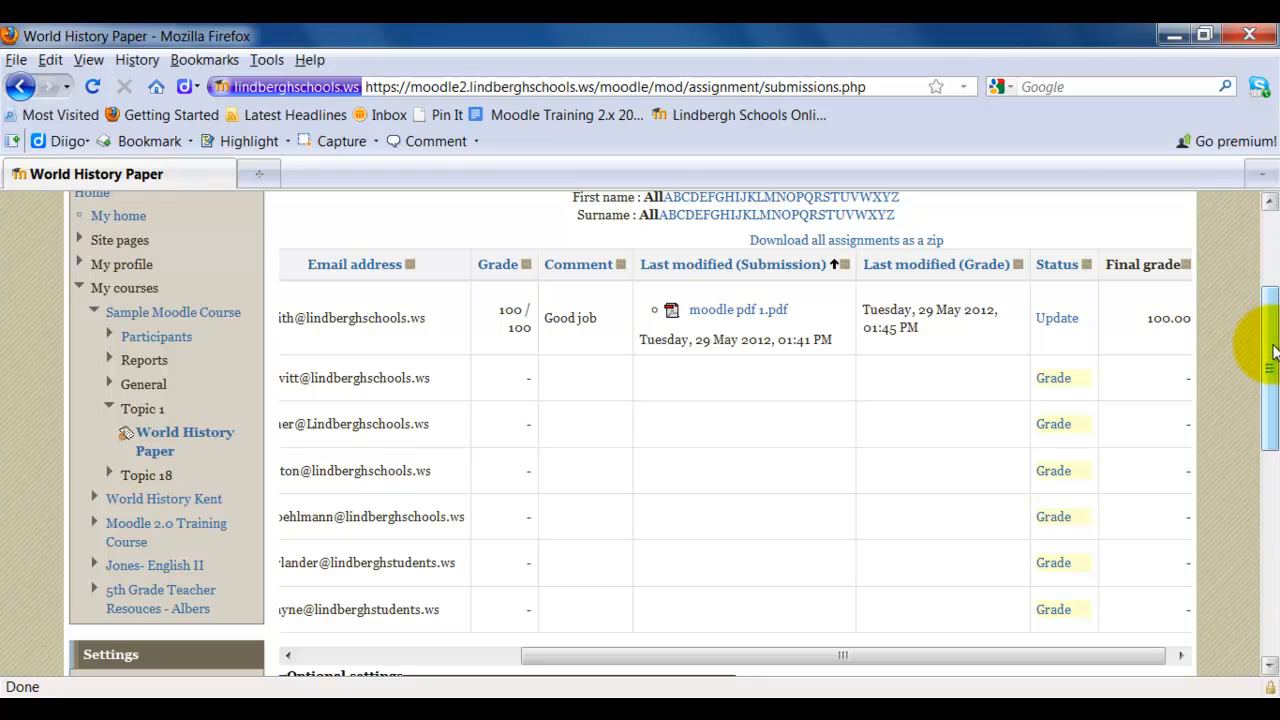
drag(1272, 350, 1274, 405)
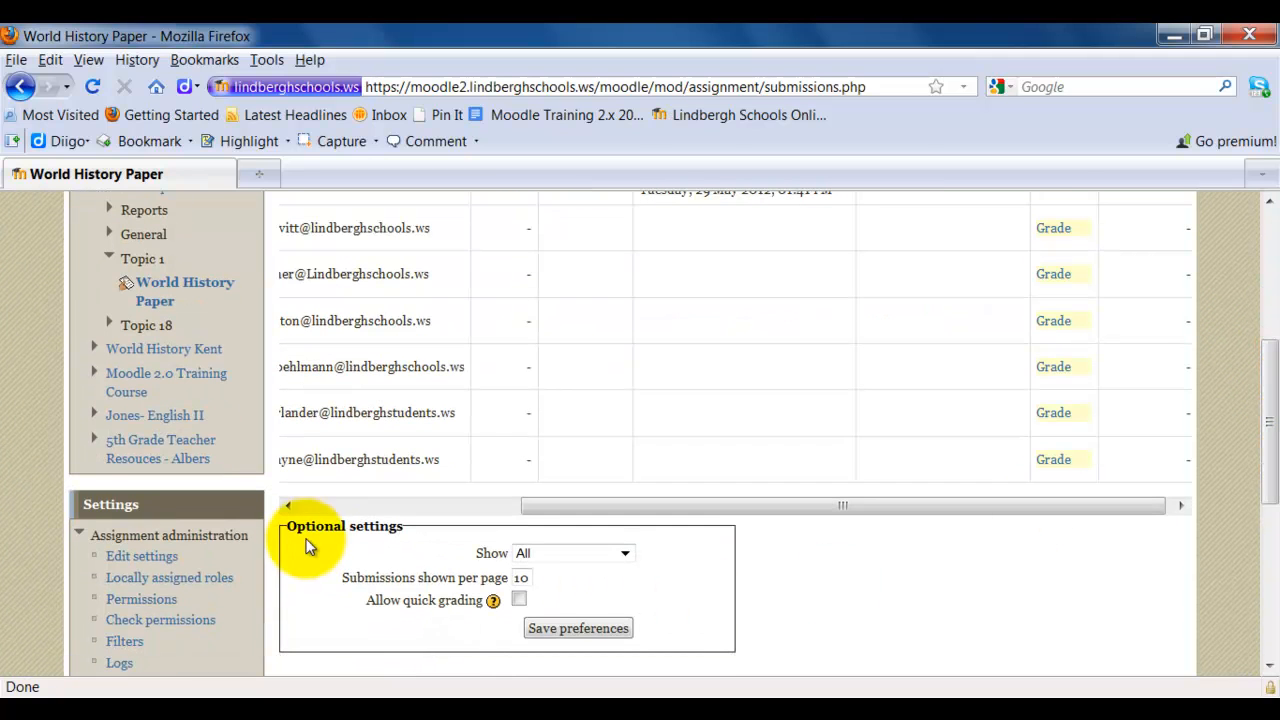
click(601, 553)
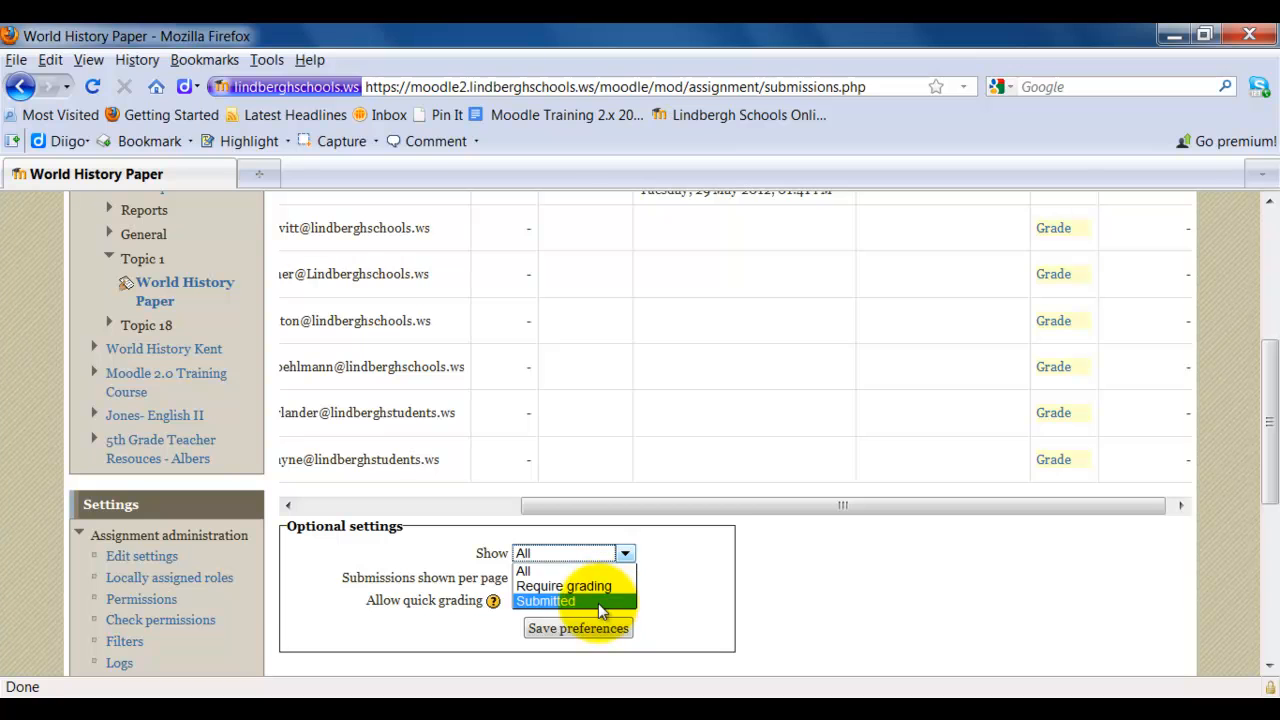
click(691, 588)
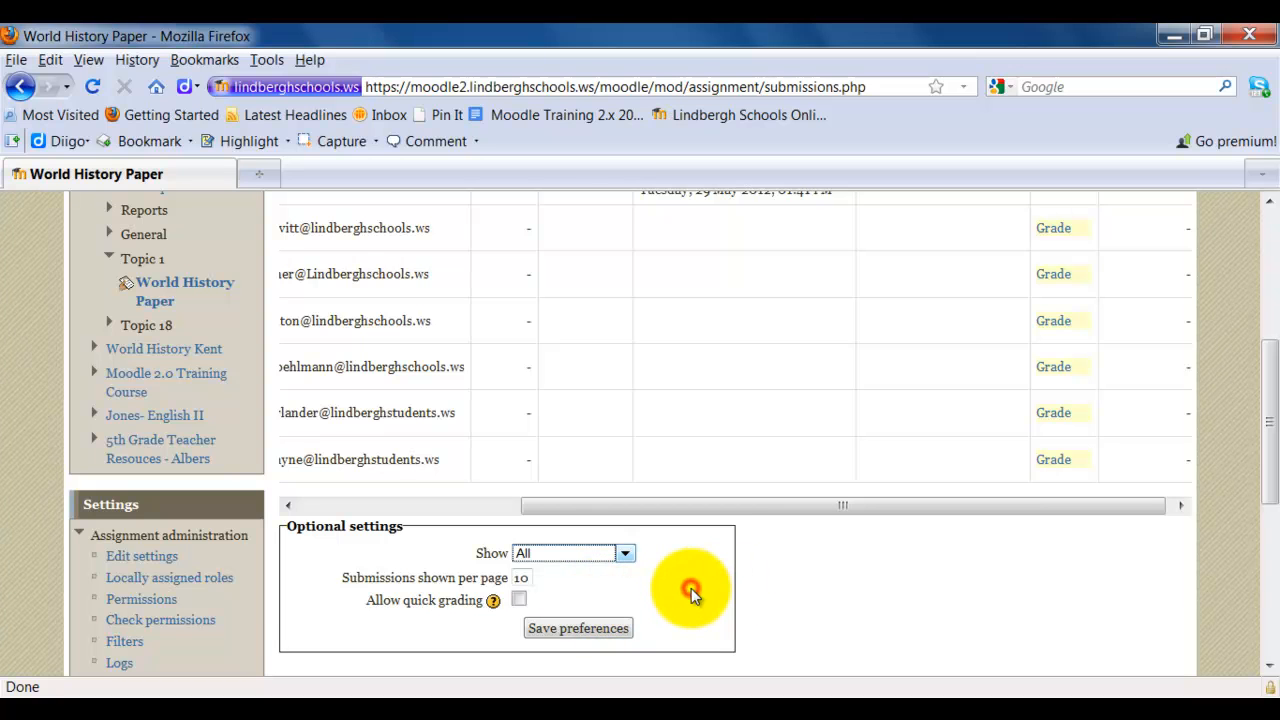
click(520, 601)
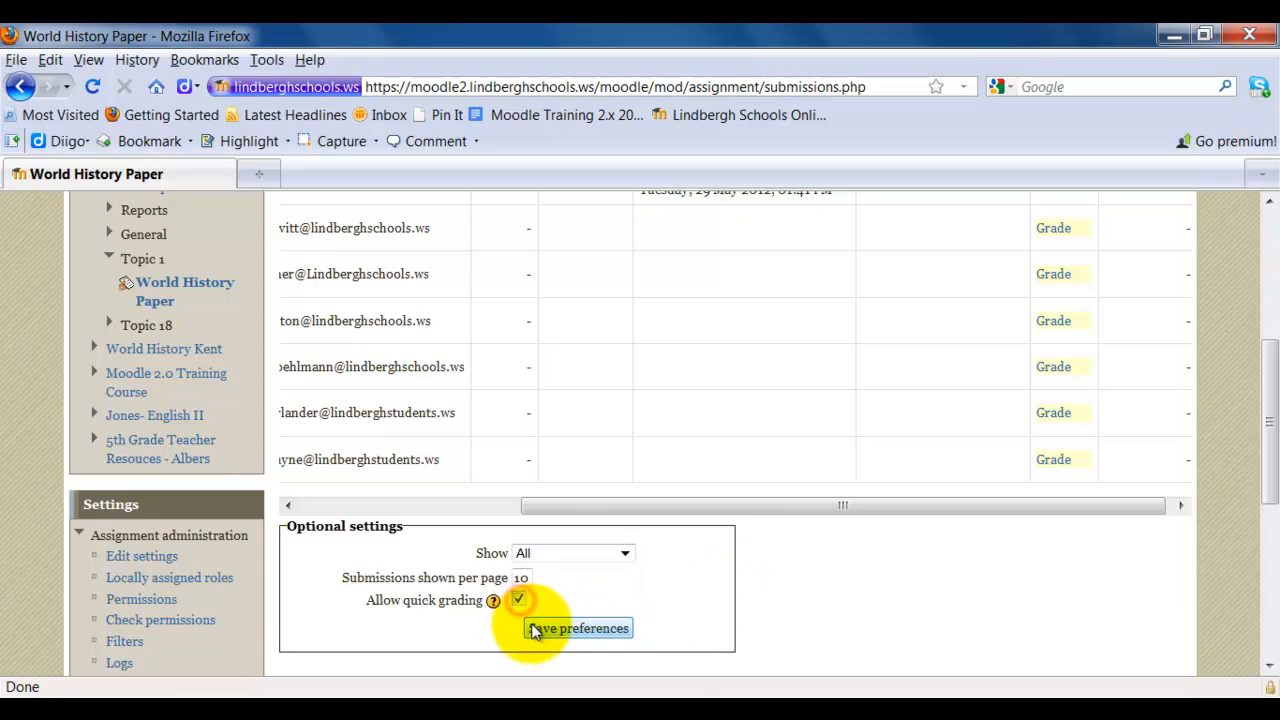
click(540, 632)
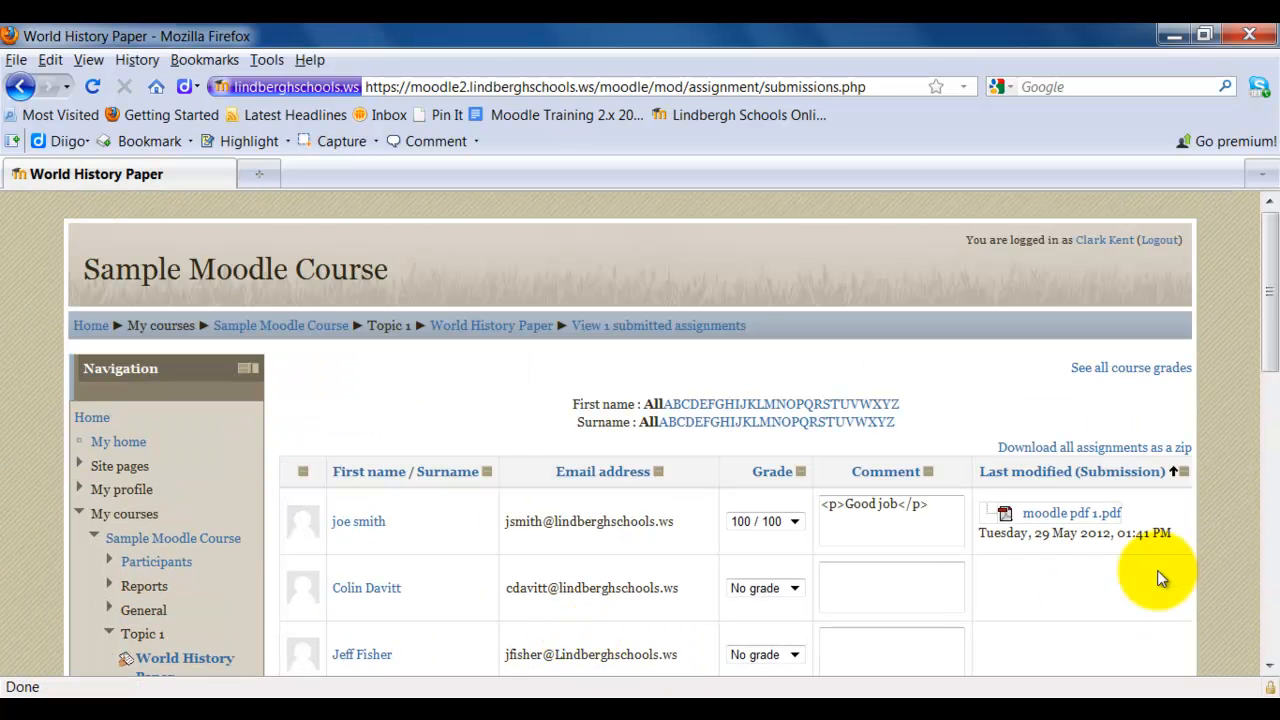
Review the quick grading fields in the submissions table, turn off Allow quick grading and save the preferences
scroll(1258, 357, down, 2)
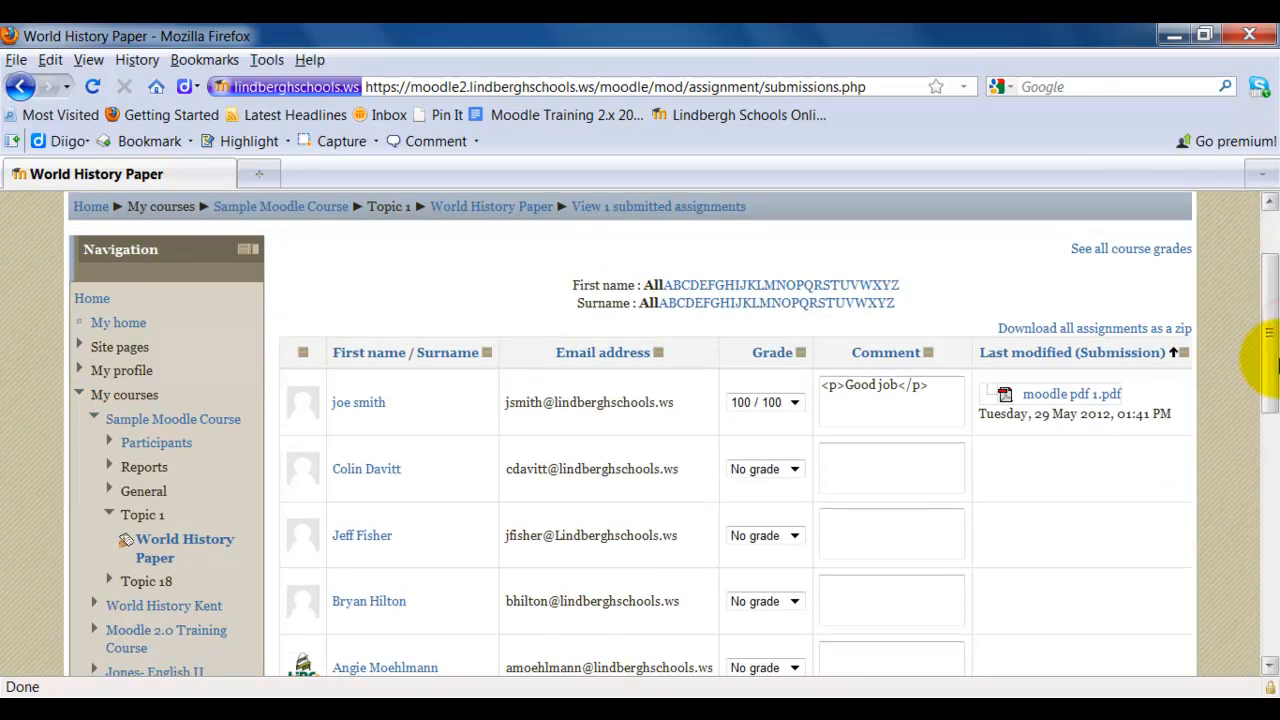
drag(1267, 415, 1267, 498)
drag(866, 612, 1010, 614)
drag(1267, 482, 1258, 412)
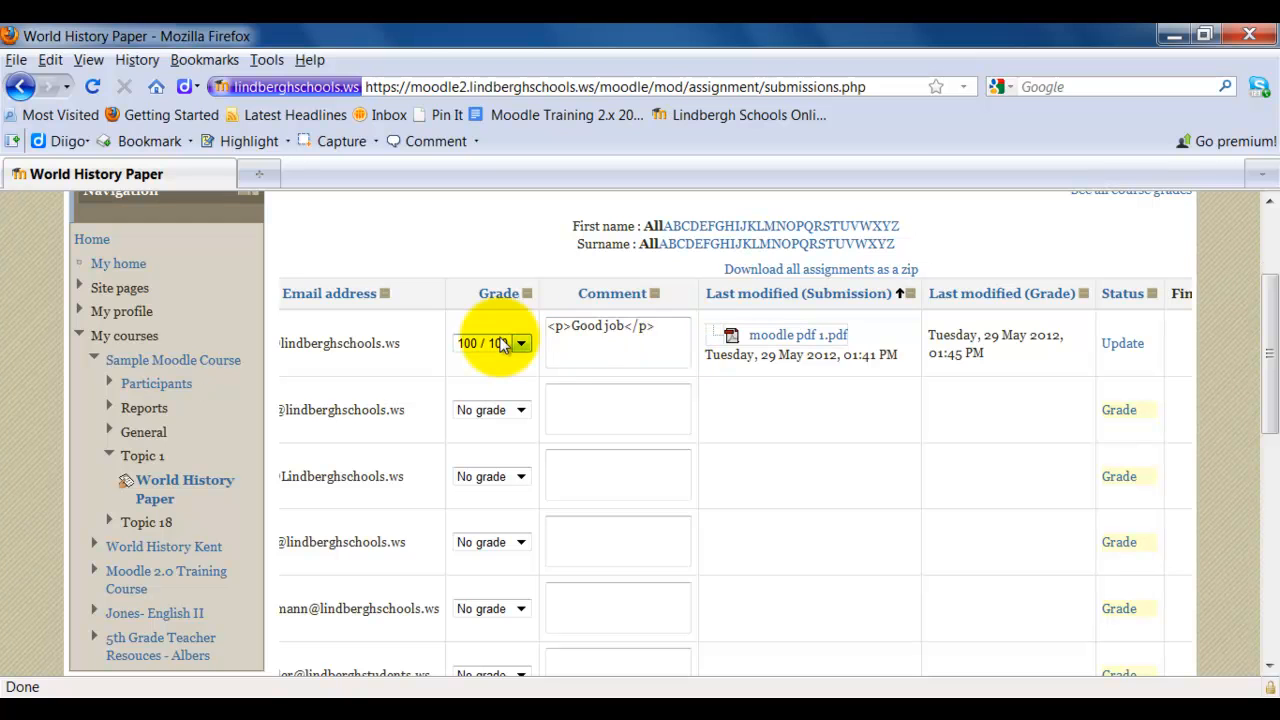
drag(1262, 352, 1250, 528)
click(519, 400)
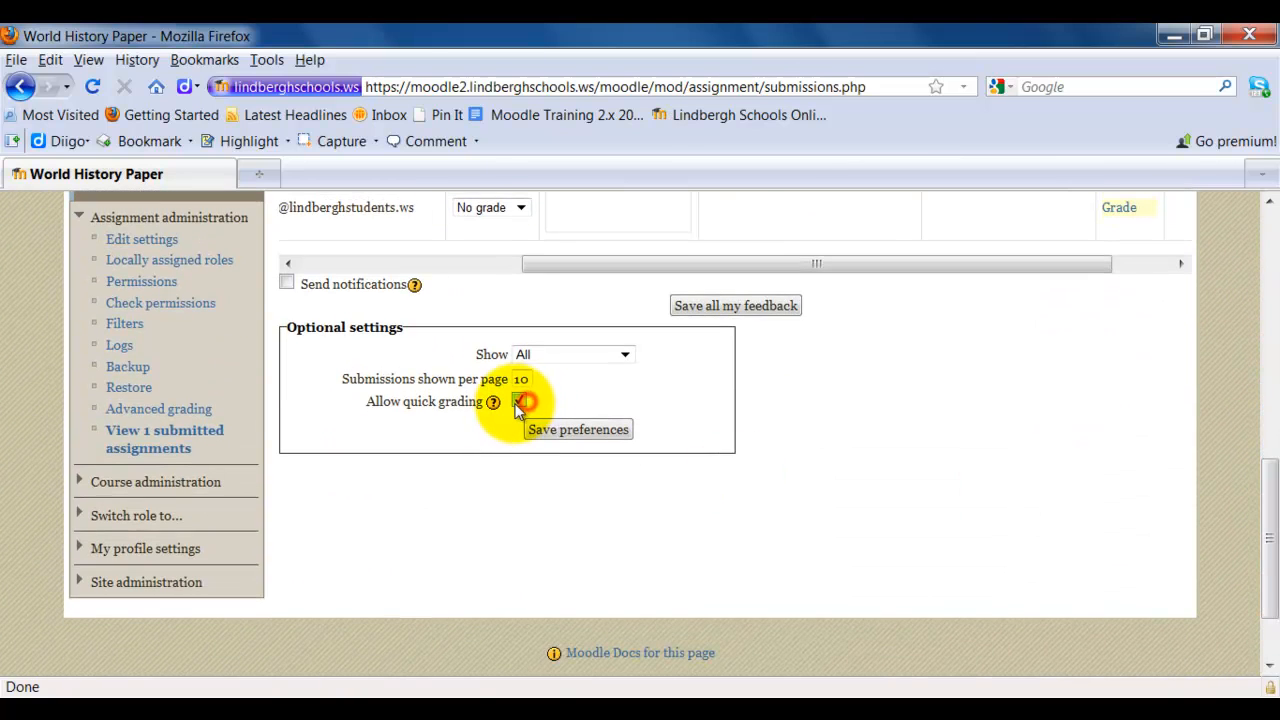
click(563, 427)
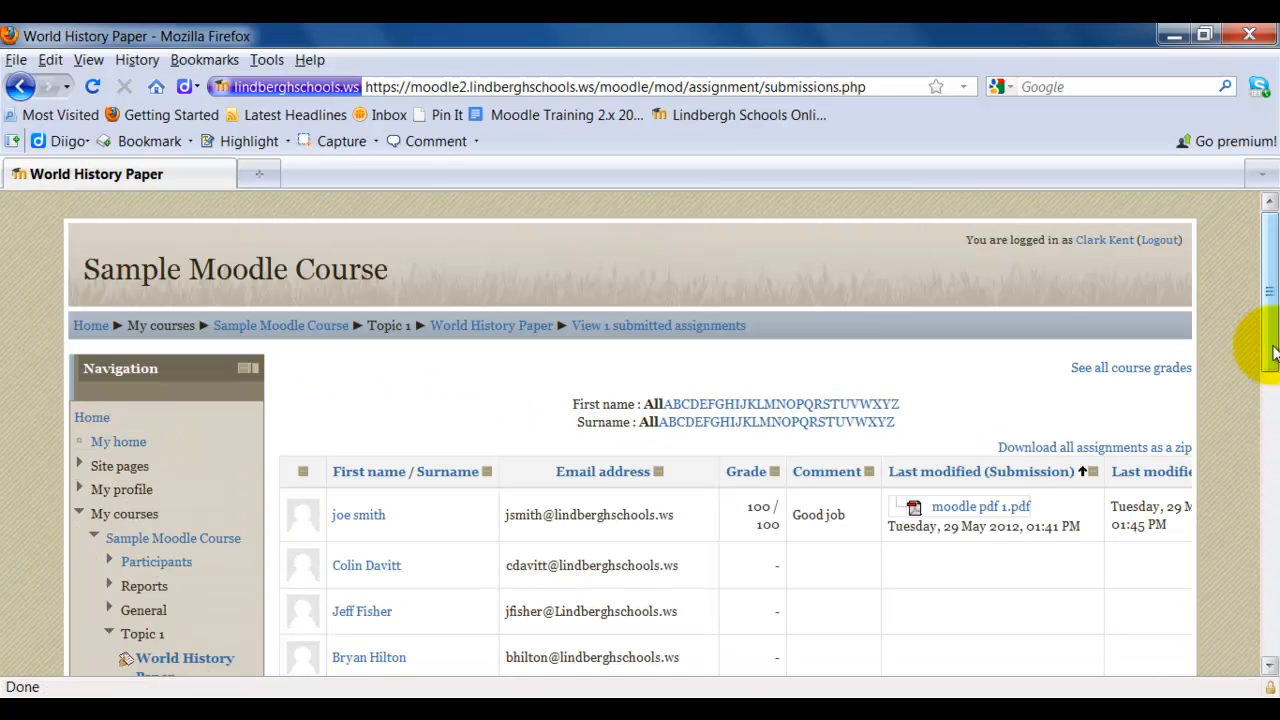
Log out of the teacher account
drag(1272, 352, 1274, 378)
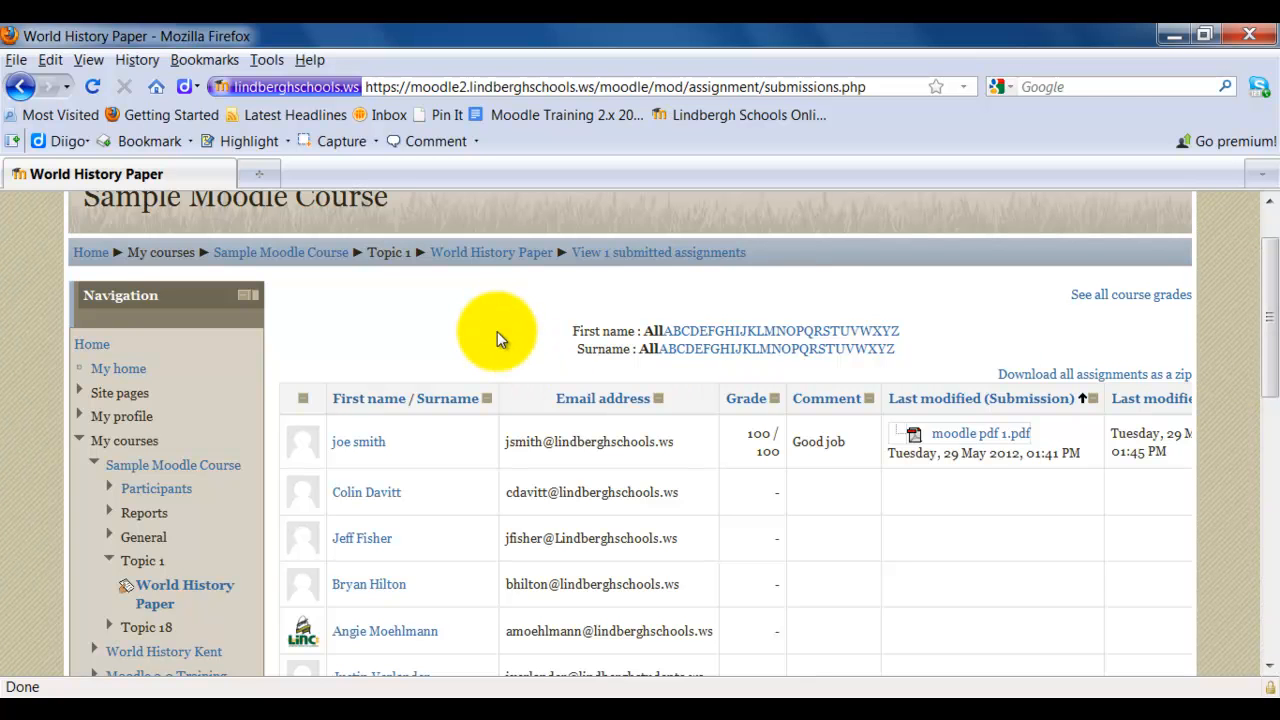
scroll(1218, 362, up, 2)
click(1160, 240)
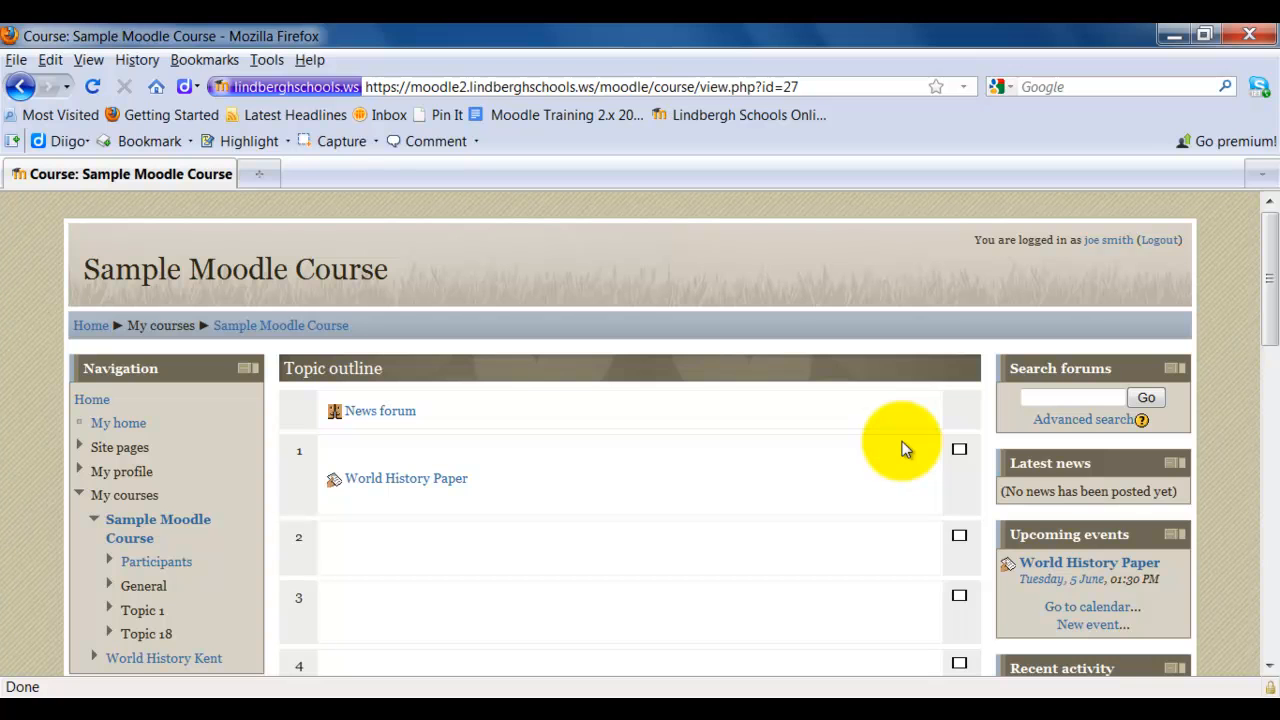
Open the World History Paper assignment as the student and view its submission feedback with the returned PDF
click(406, 482)
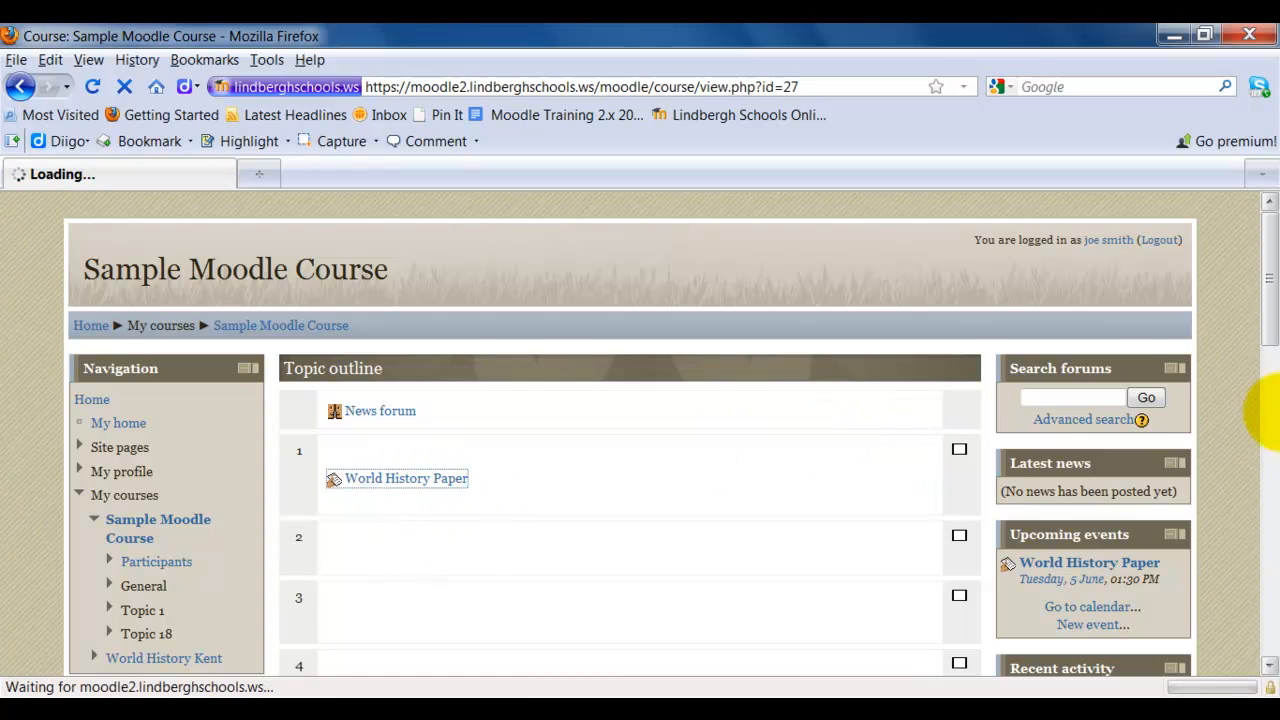
scroll(1245, 432, down, 4)
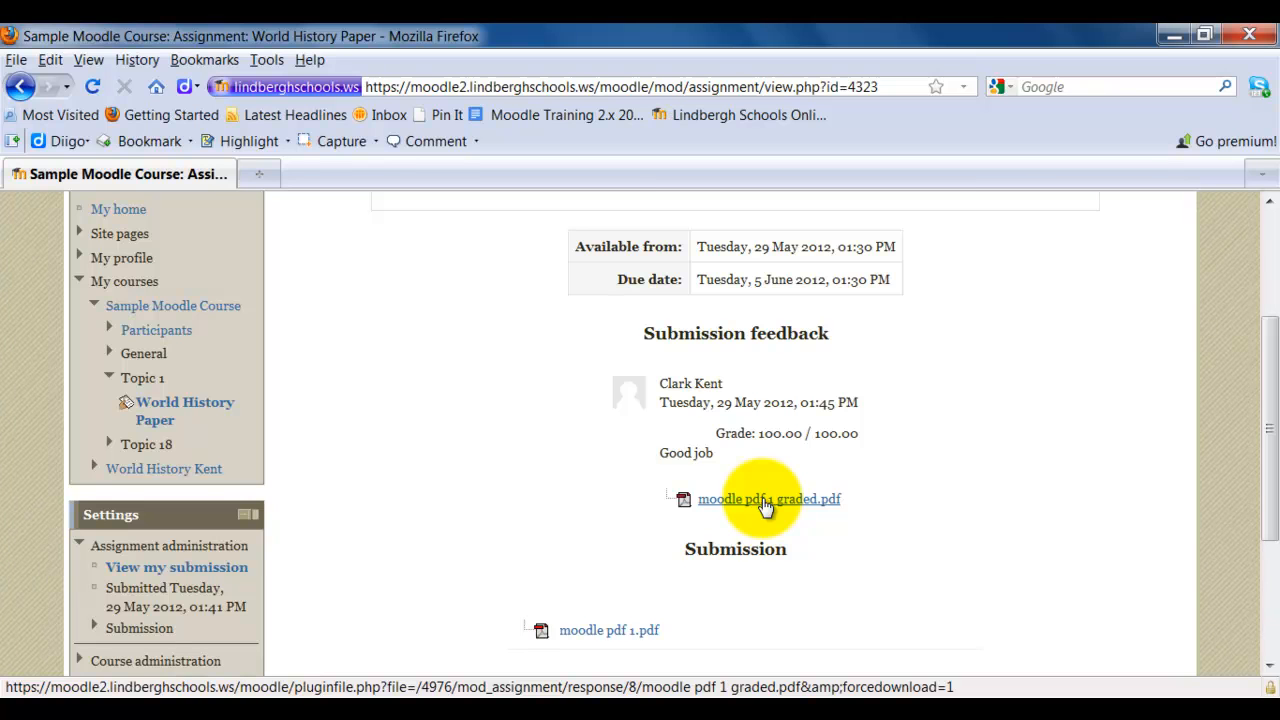
Return to the Sample Moodle Course page and open the student's grades user report
scroll(1000, 505, up, 4)
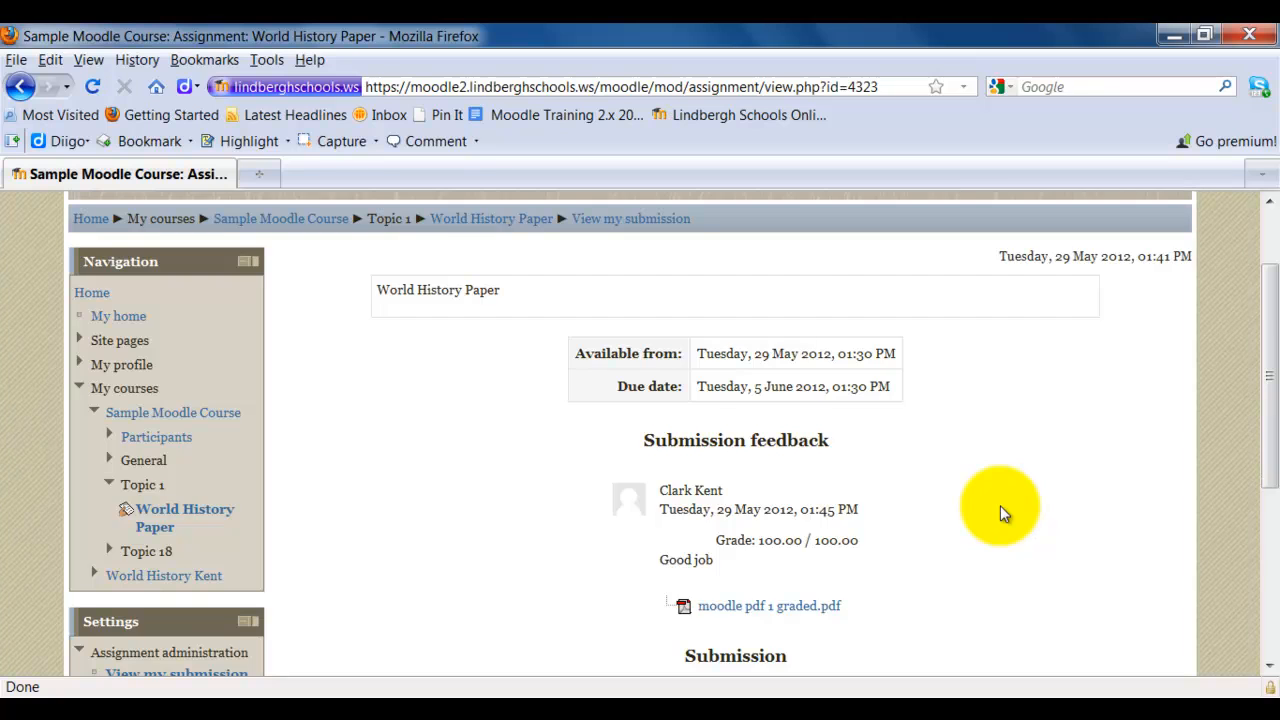
scroll(1000, 505, down, 4)
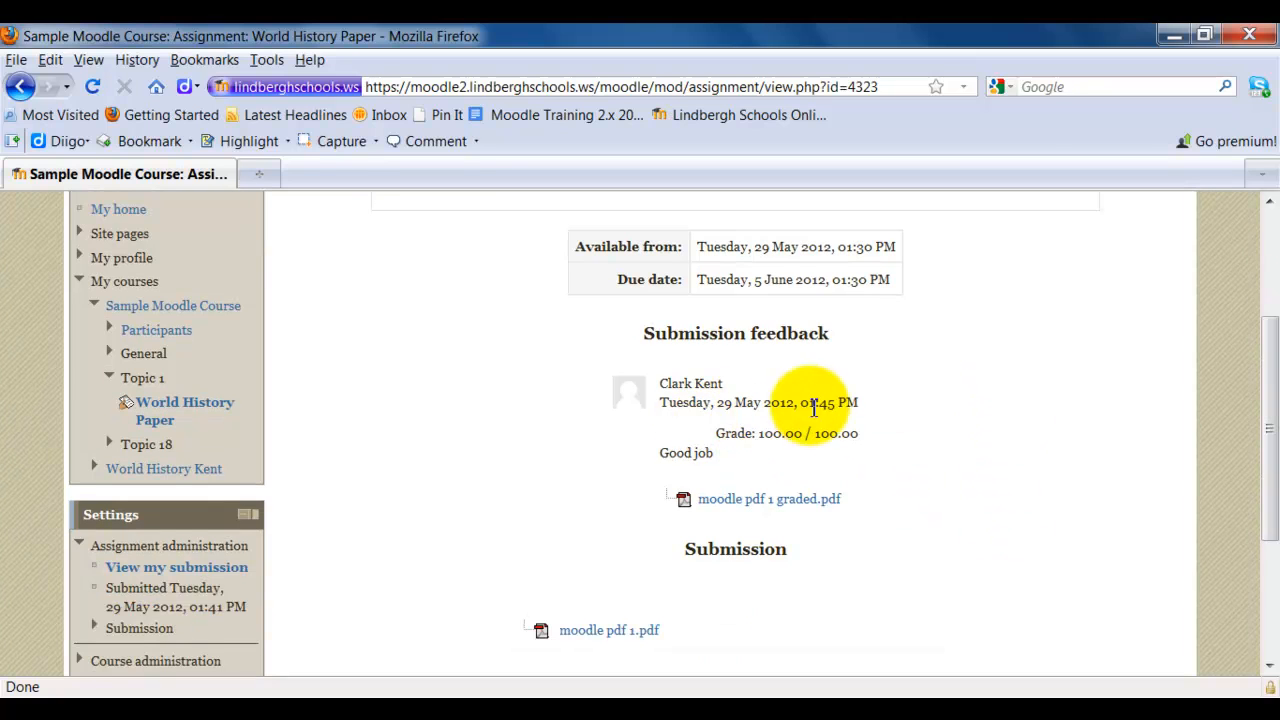
scroll(990, 425, up, 4)
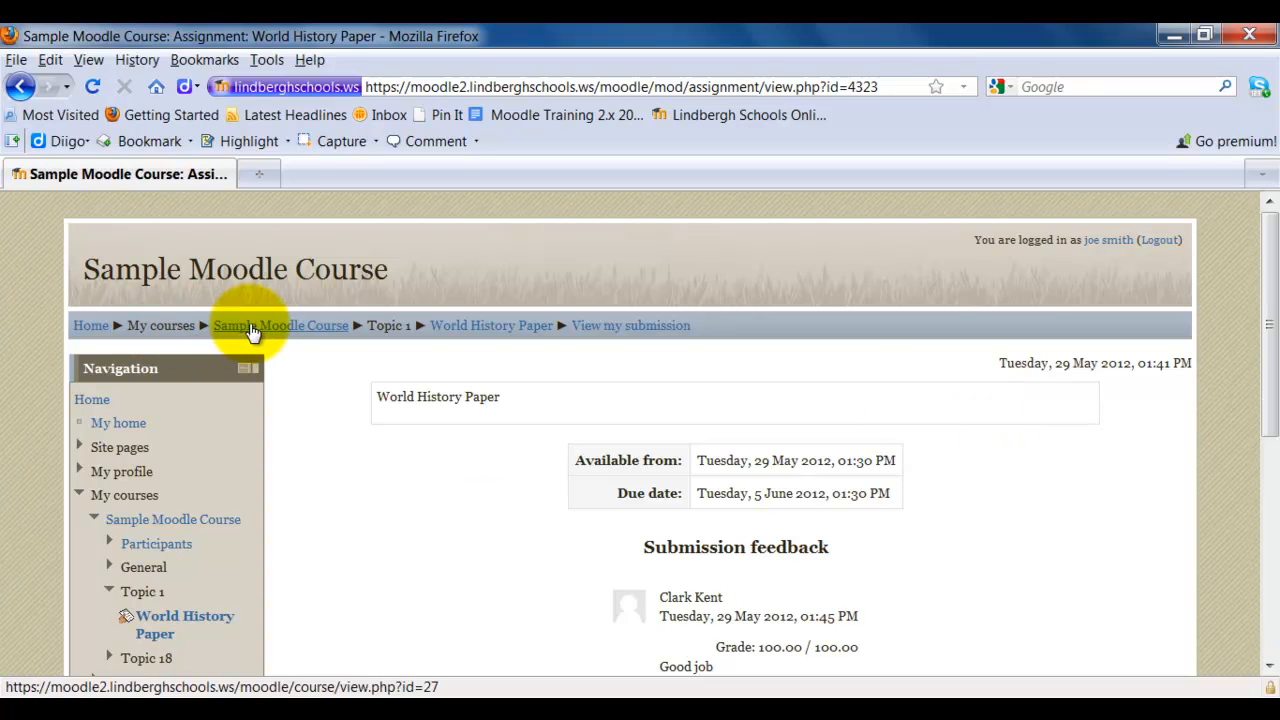
click(247, 330)
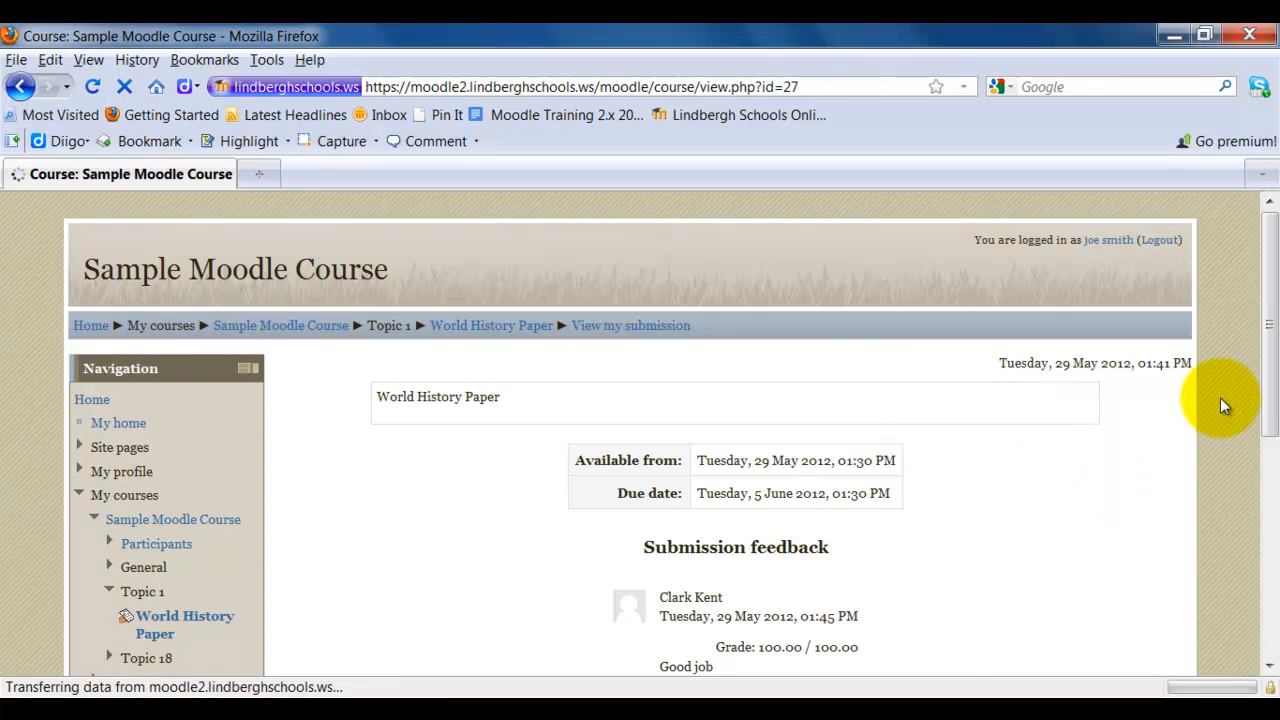
scroll(1220, 397, down, 5)
scroll(1205, 400, up, 3)
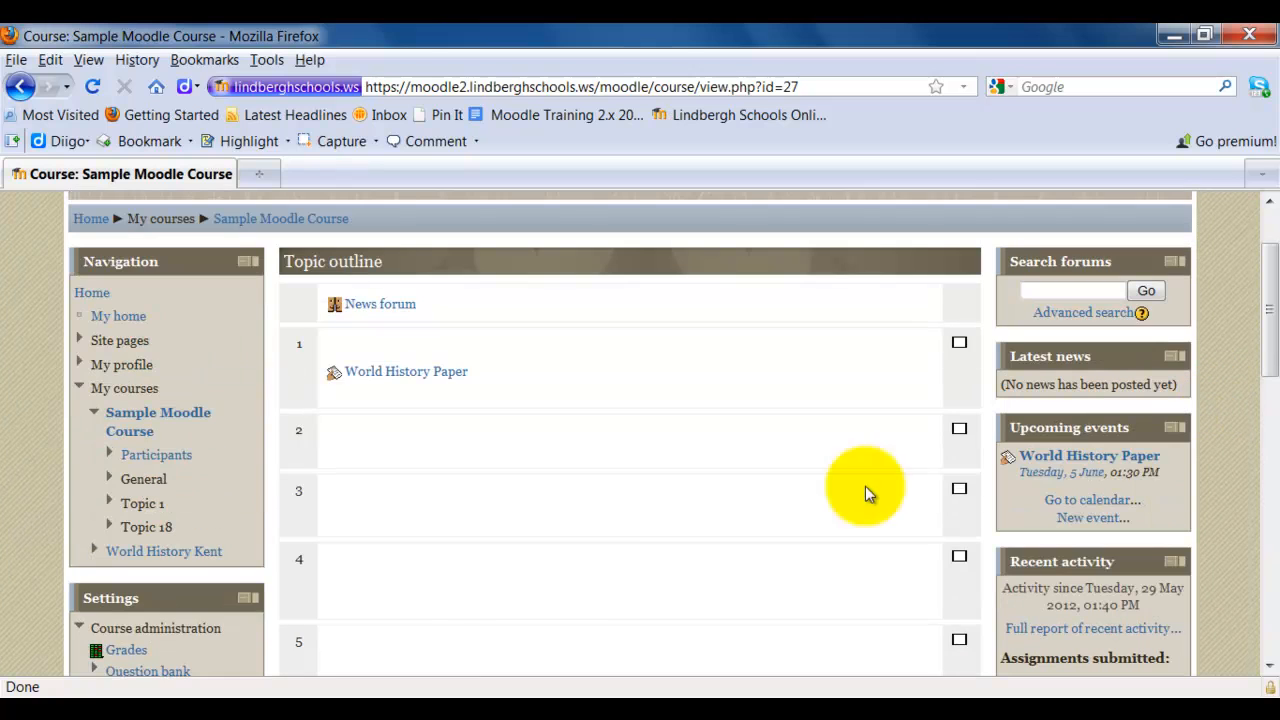
click(126, 649)
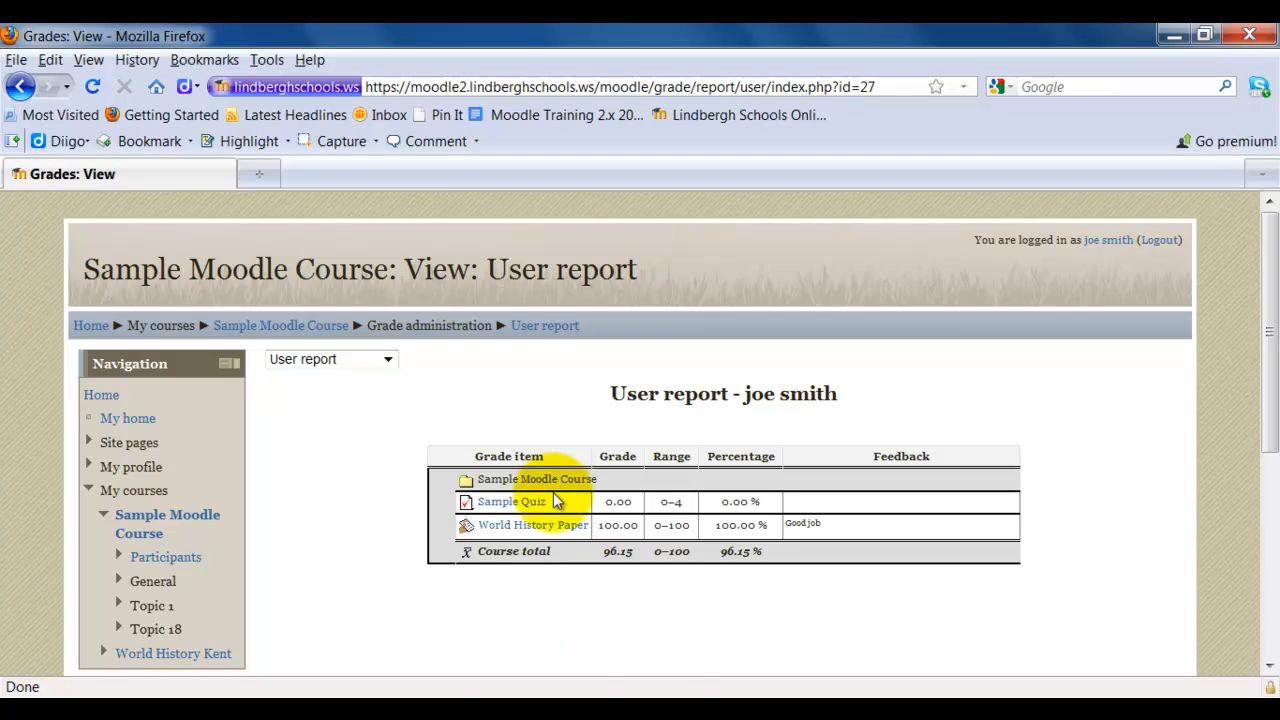
Review the World History Paper submission feedback through the grade report, and return to the Sample Moodle Course page
click(545, 530)
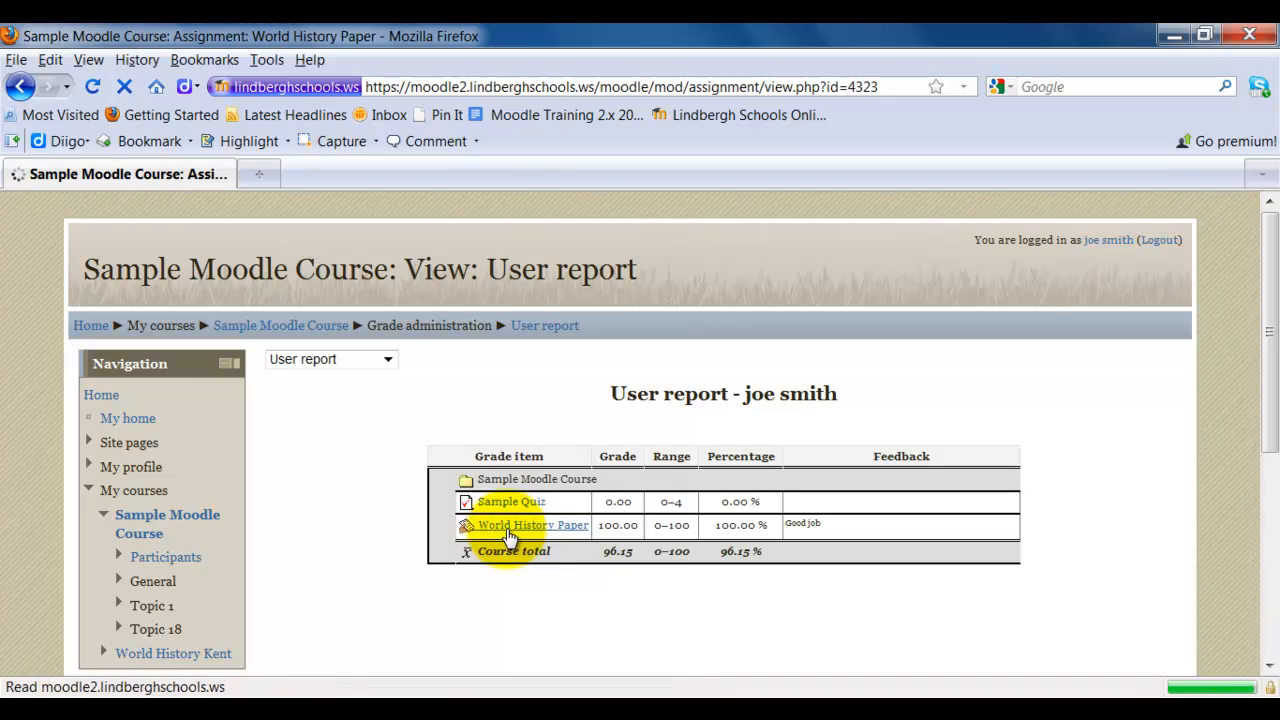
scroll(889, 541, down, 3)
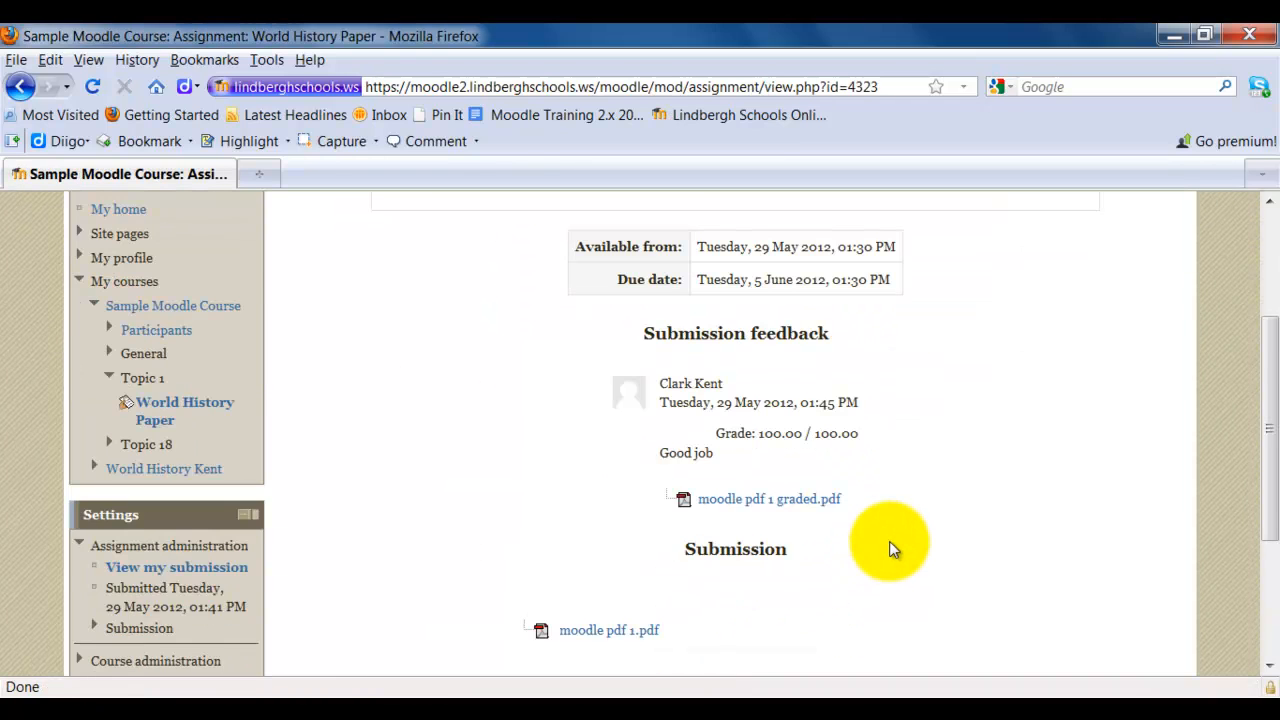
scroll(889, 541, up, 3)
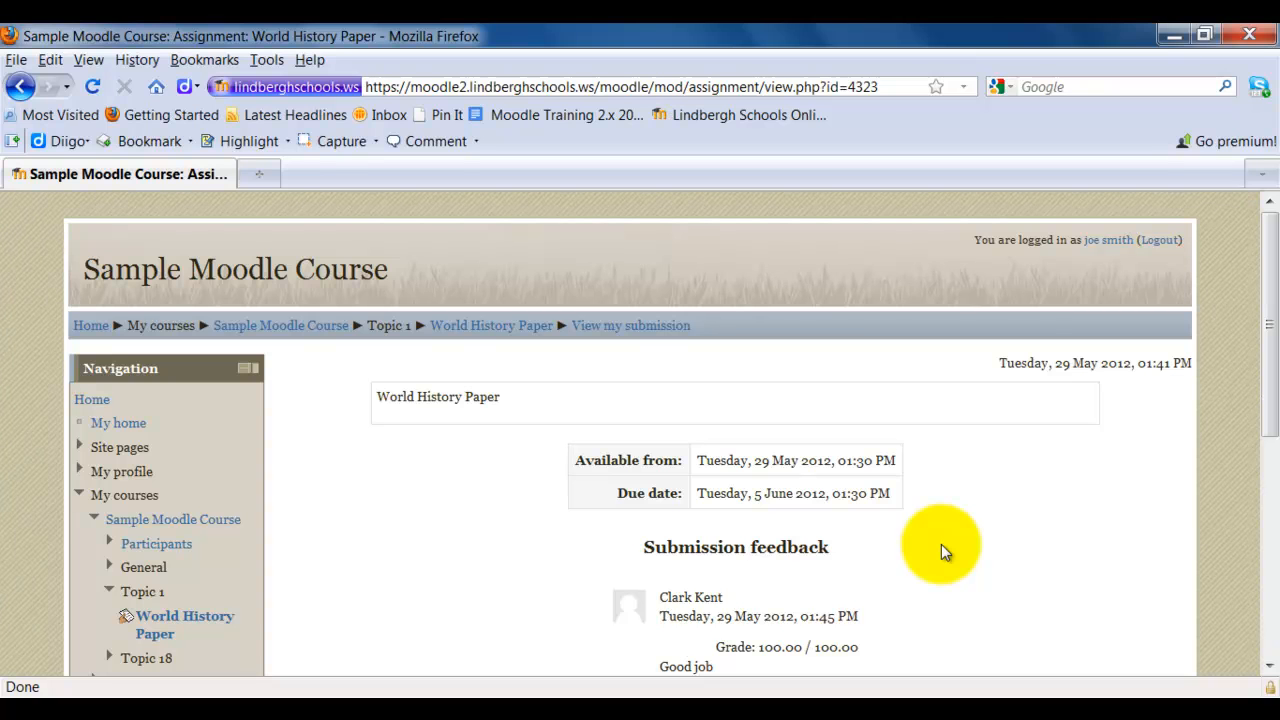
click(316, 325)
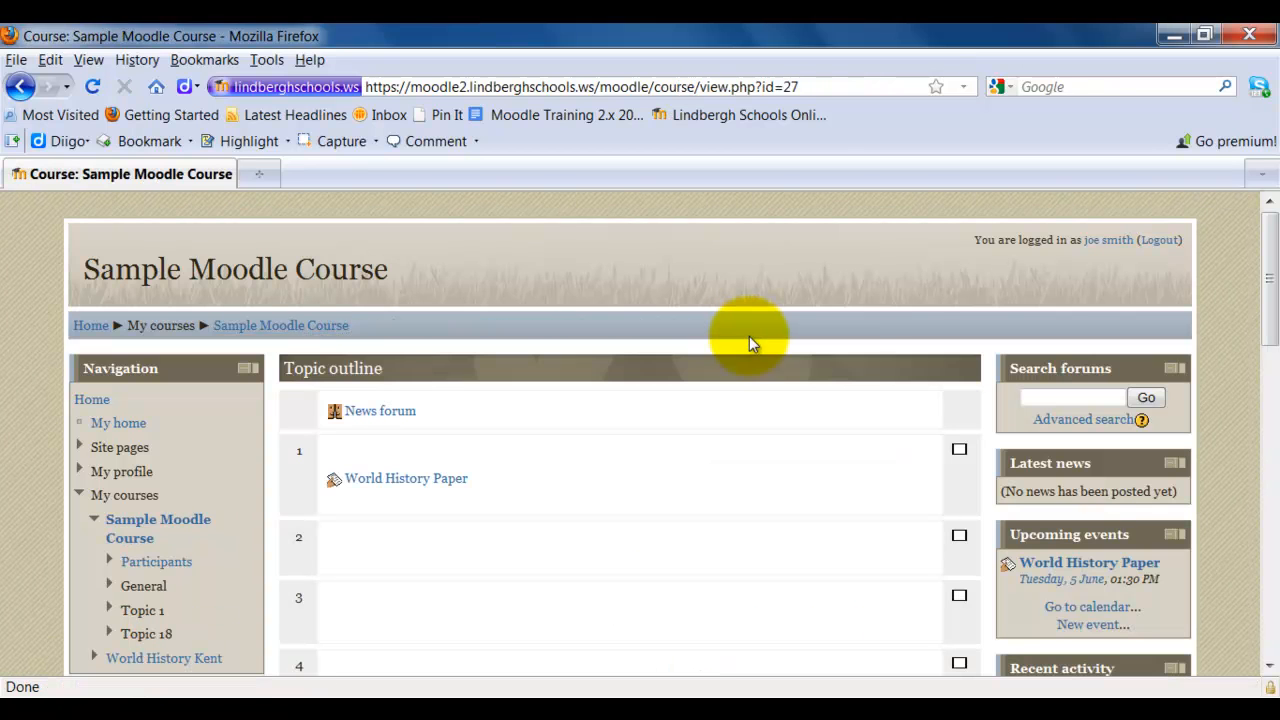